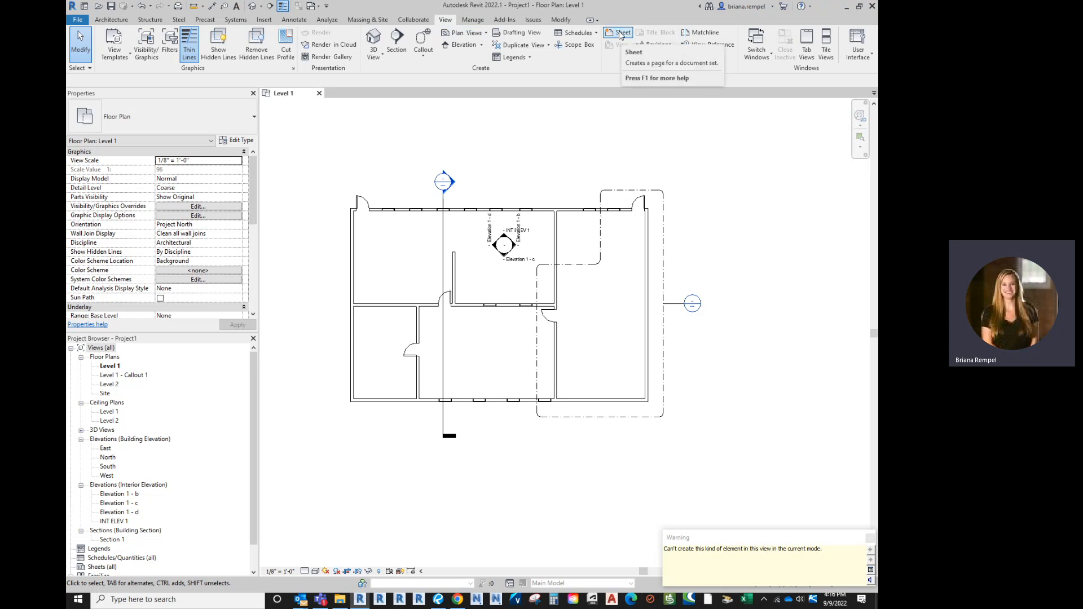
Start a new sheet from the View tab's Sheet command
left_click(620, 35)
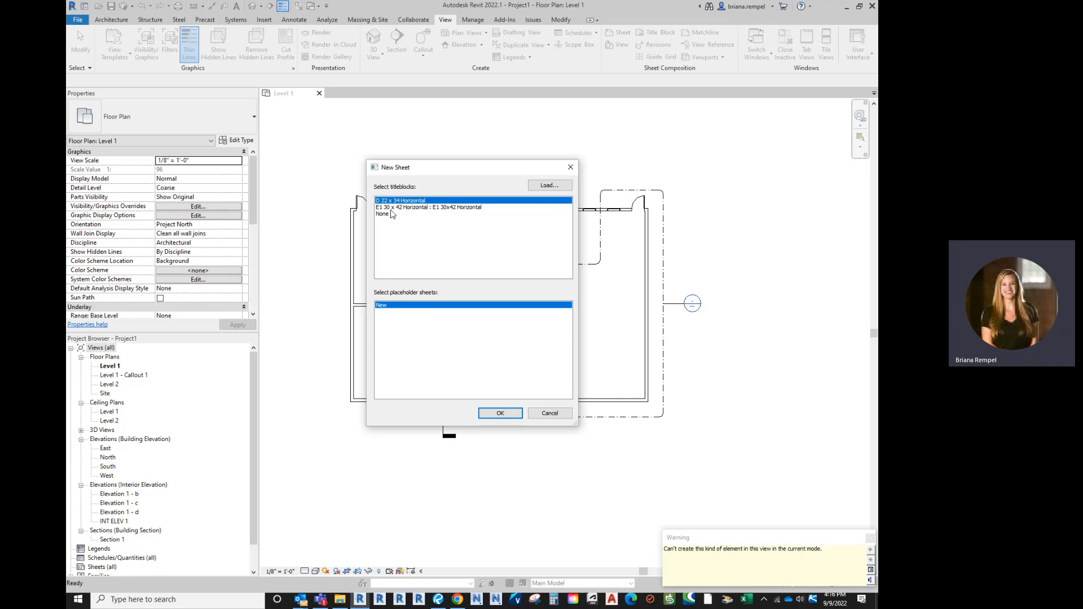
left_click(549, 185)
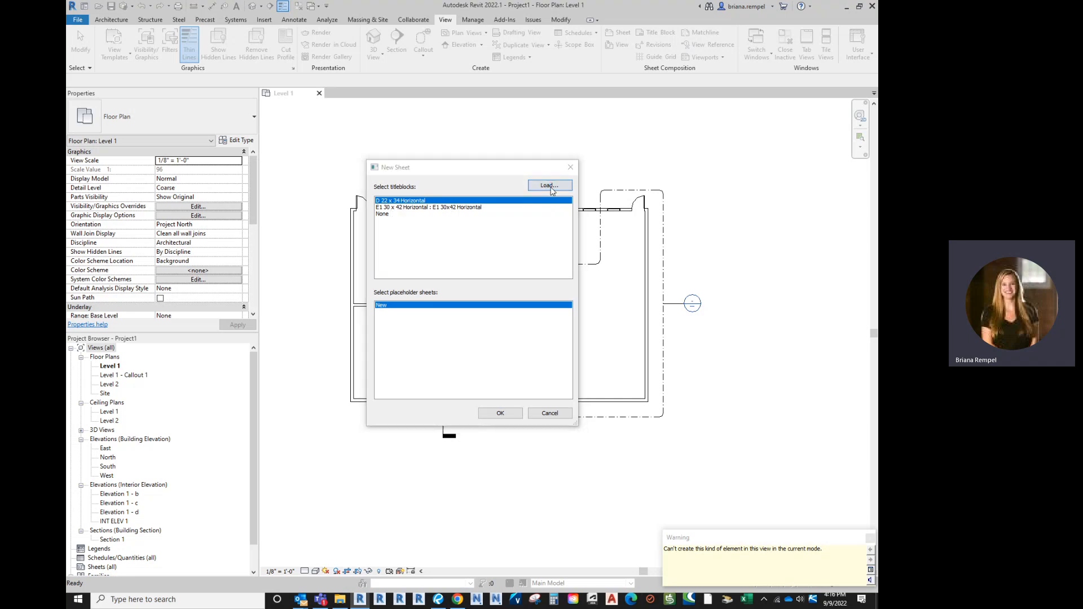
left_click(444, 192)
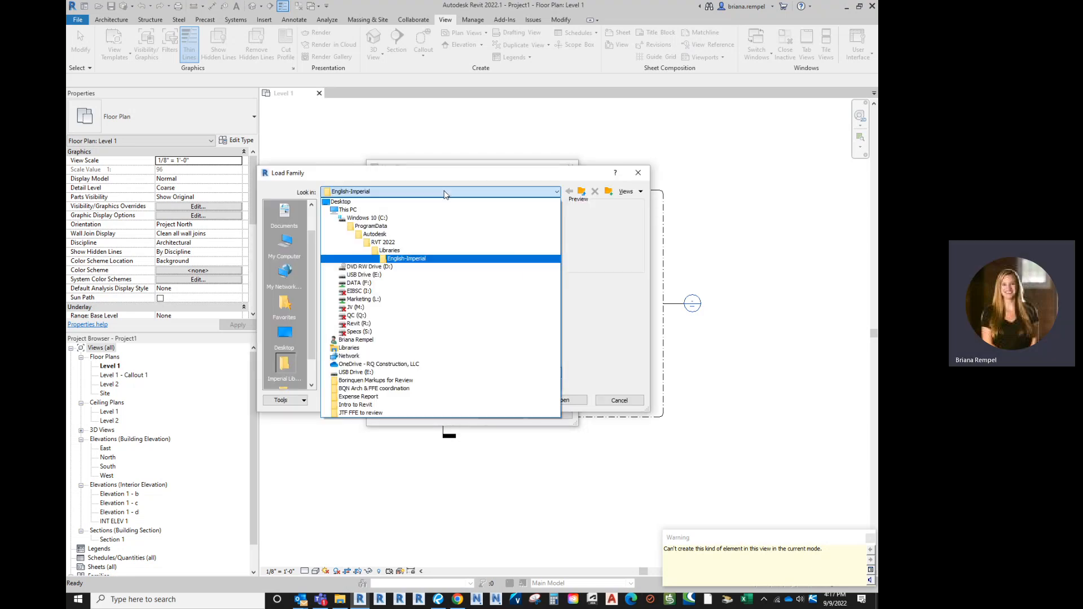
left_click(409, 235)
scroll(411, 316, "down", 12)
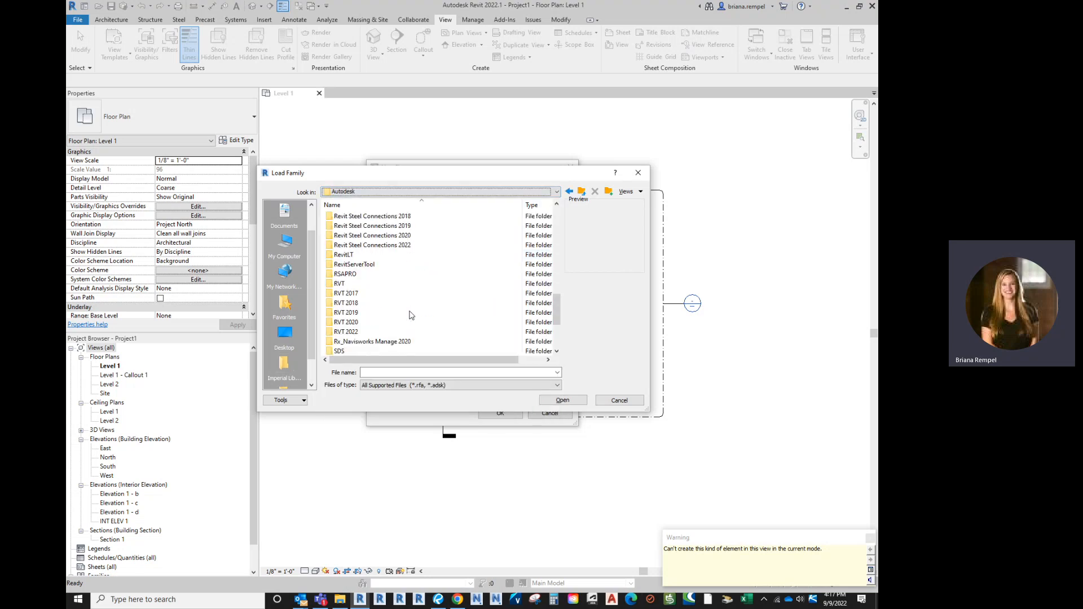
double_click(375, 293)
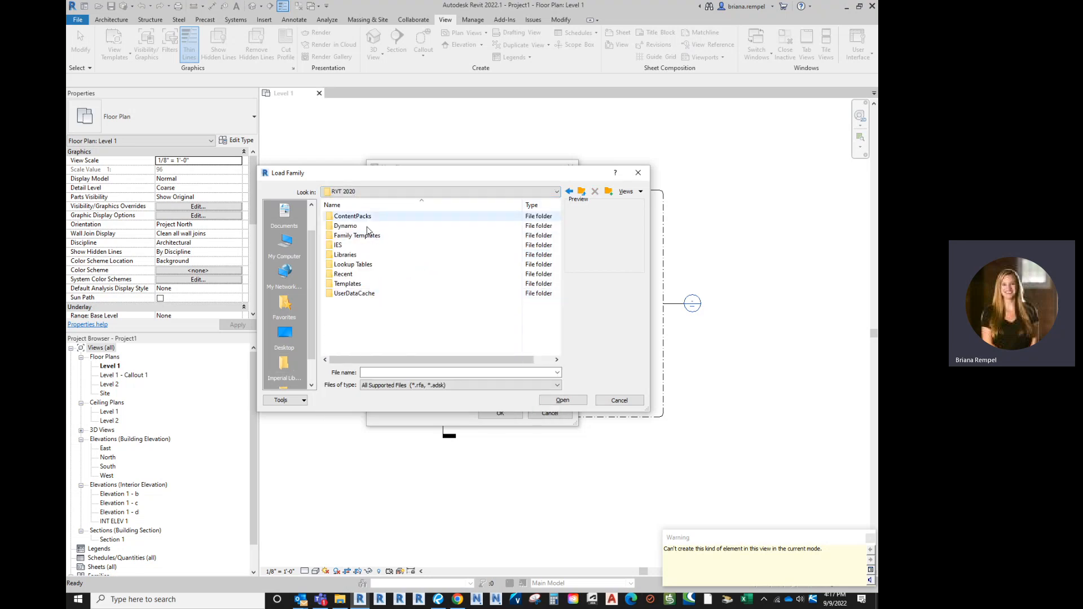
double_click(346, 255)
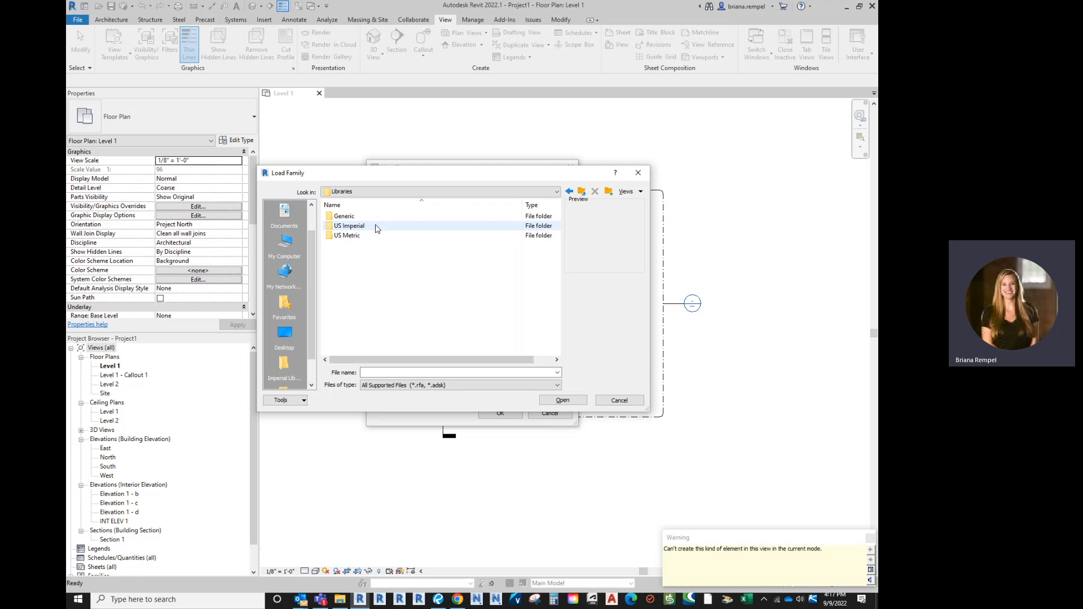
double_click(376, 226)
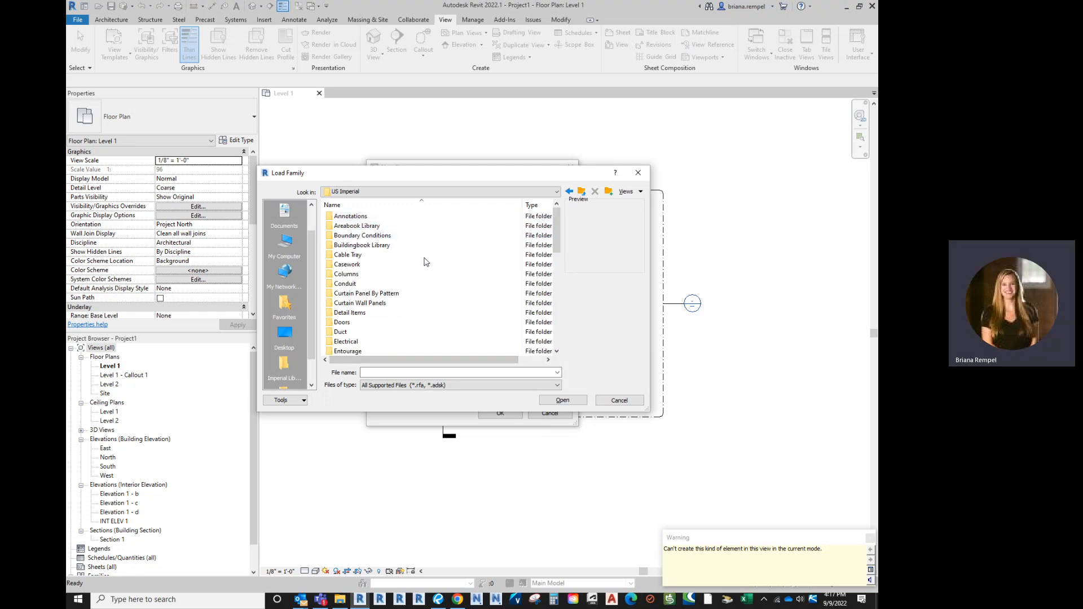
scroll(425, 310, "down", 10)
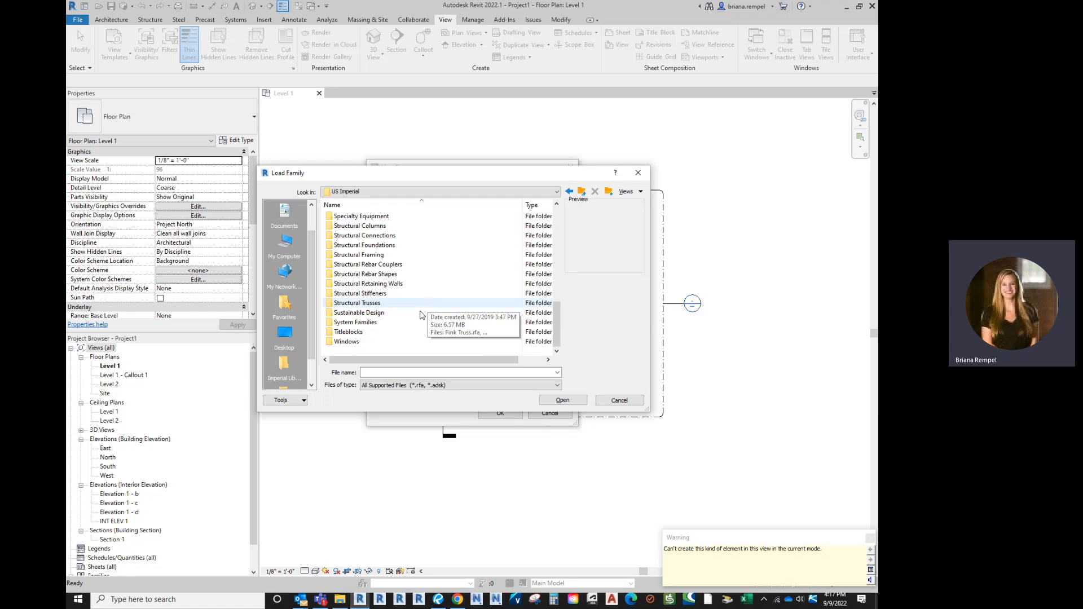
double_click(401, 332)
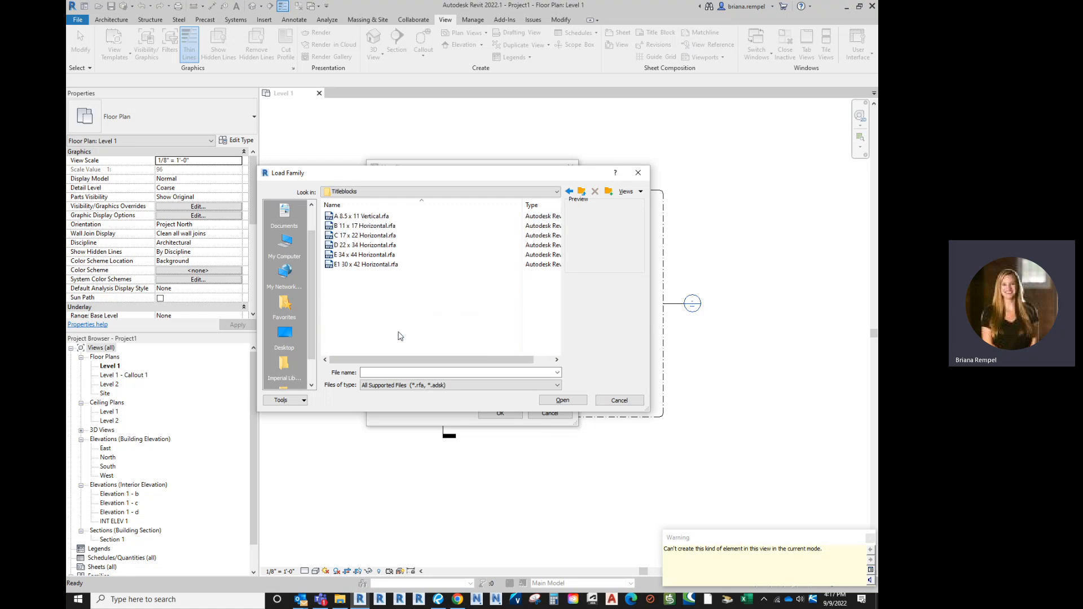
left_click(408, 246)
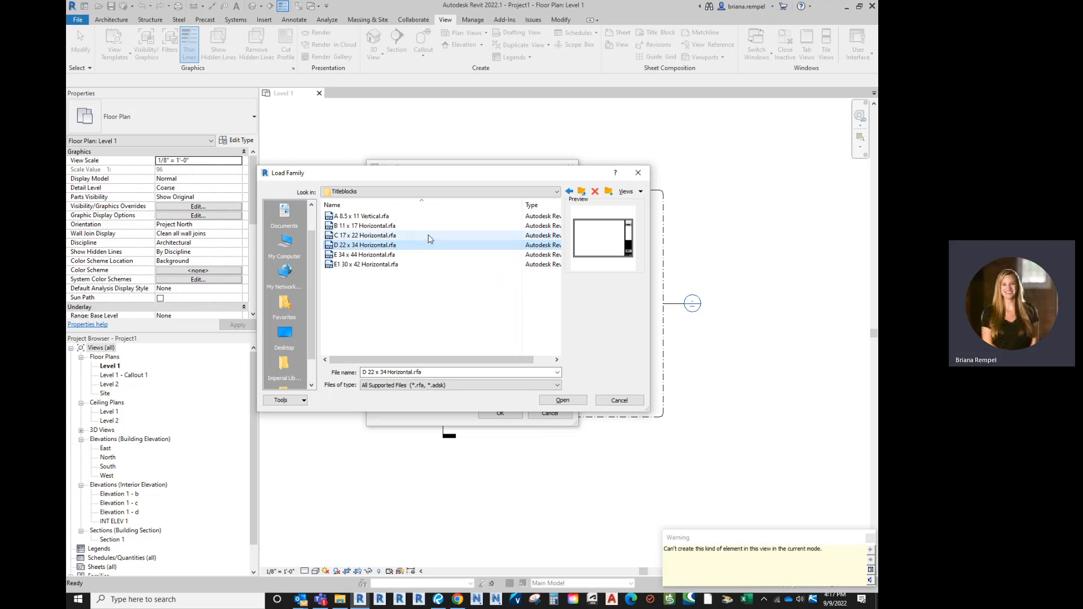
left_click(619, 400)
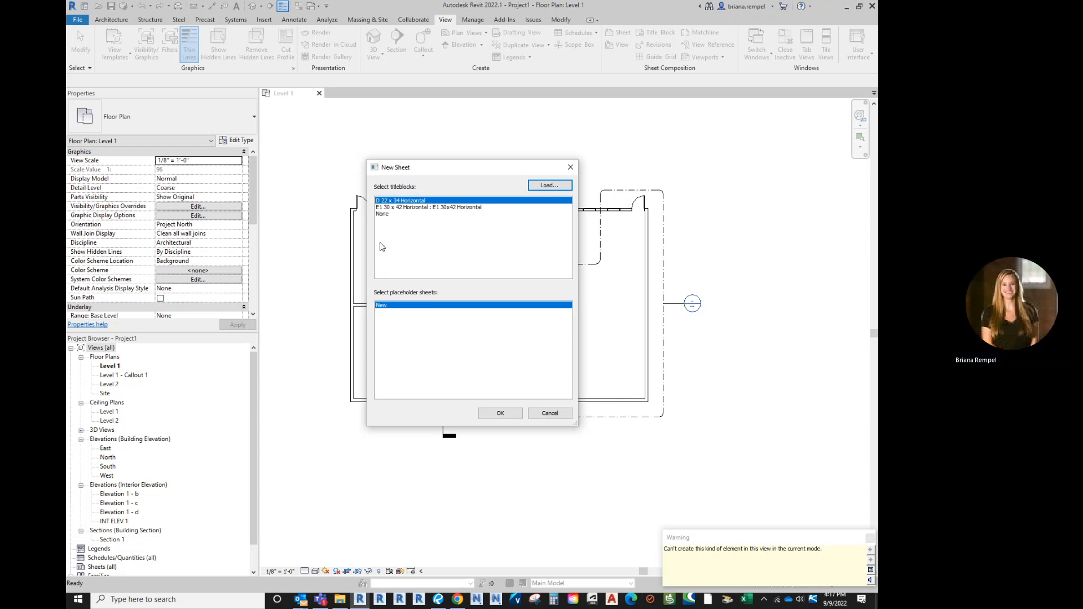
Create sheet A101 with the D 22 x 34 Horizontal title block and check its properties
left_click(499, 414)
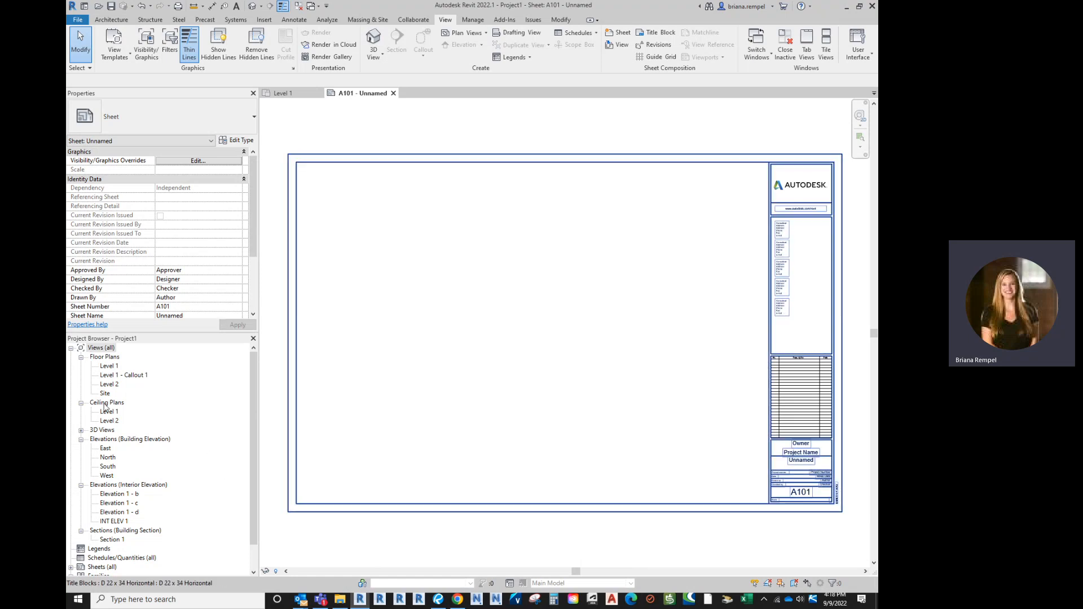
scroll(102, 481, "down", 1)
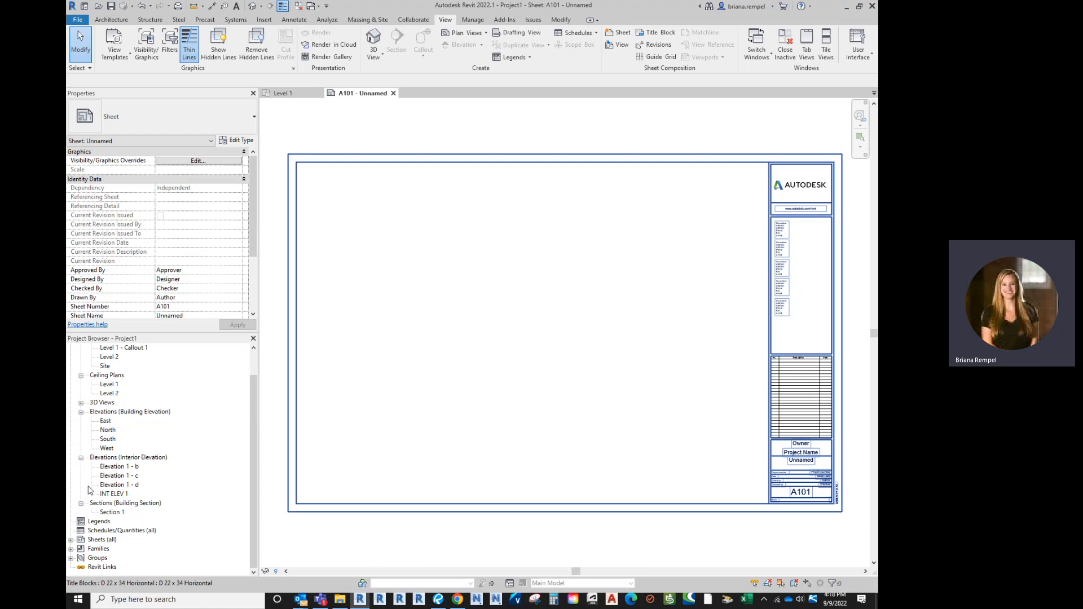
left_click(71, 540)
scroll(108, 439, "up", 1)
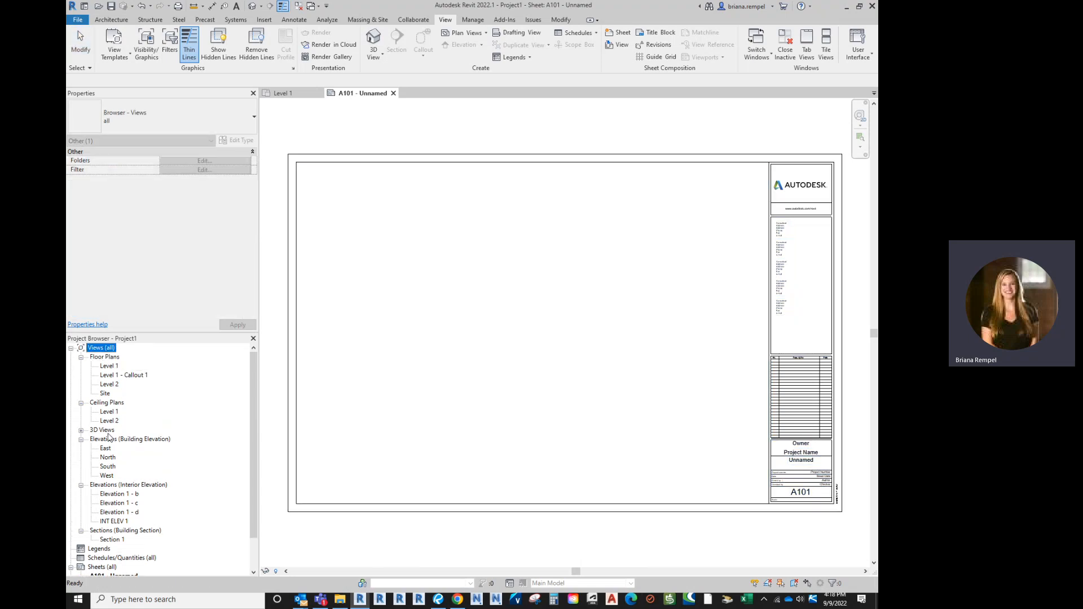
scroll(122, 517, "down", 1)
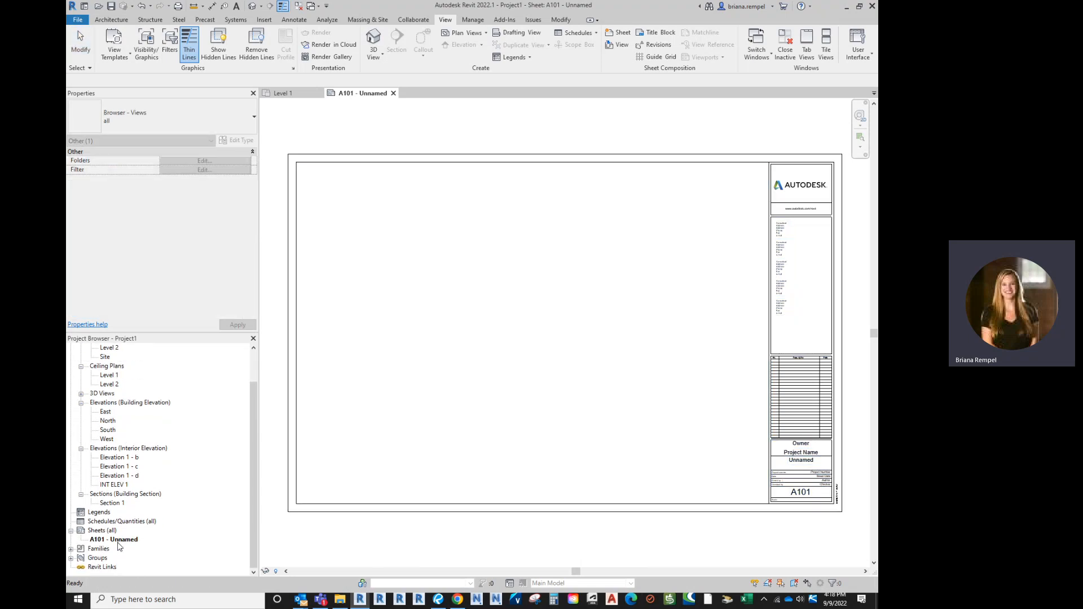
left_click(493, 391)
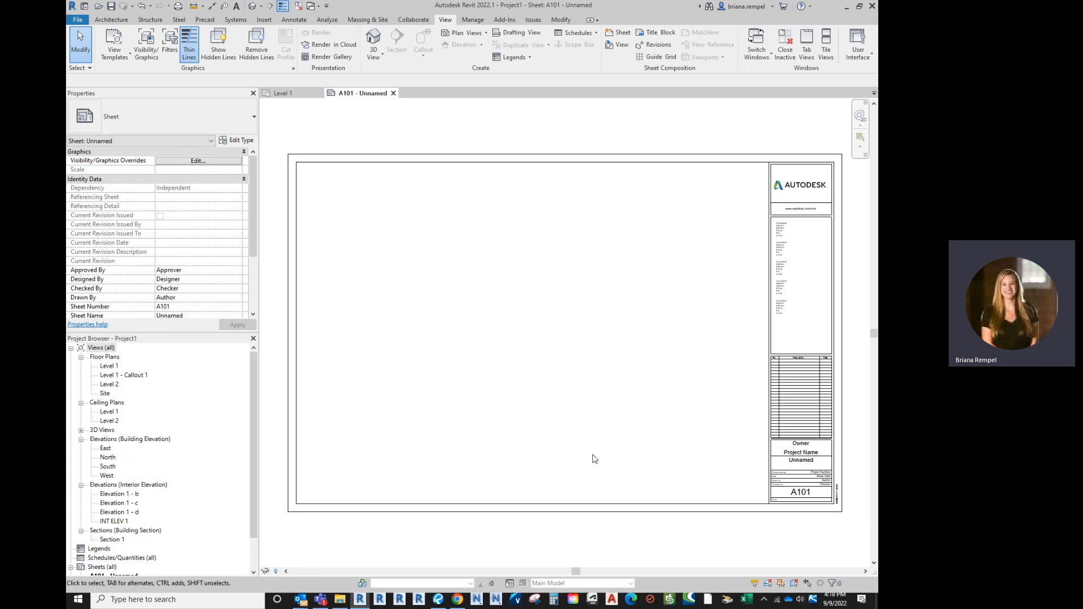
middle_click_drag(593, 454, 602, 432)
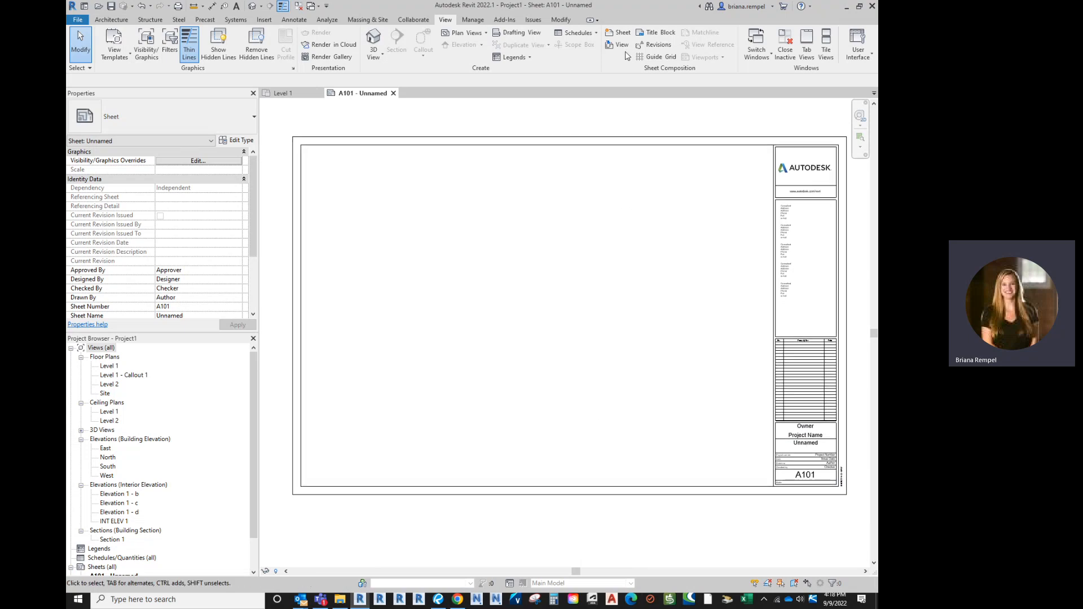
Add sheets A102 and A103 with the same D 22 x 34 title block
left_click(619, 33)
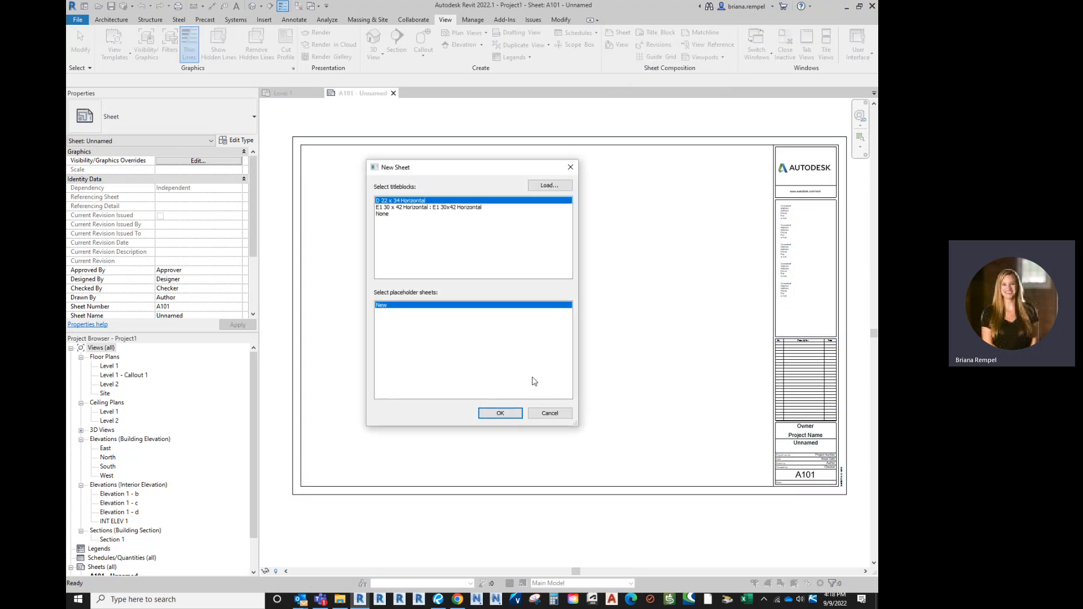
left_click(500, 413)
left_click(620, 32)
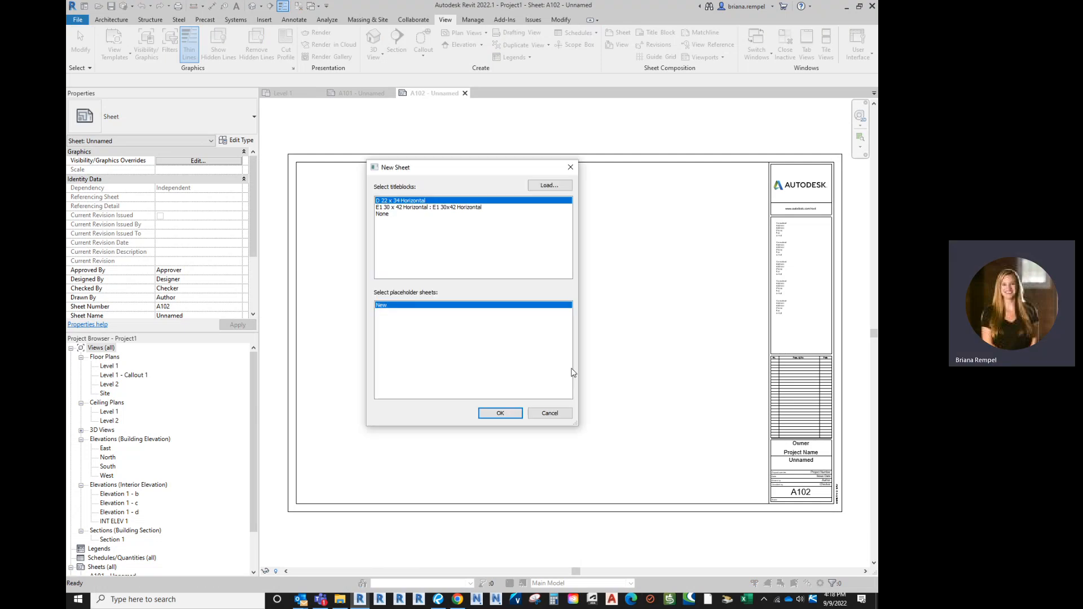
left_click(495, 415)
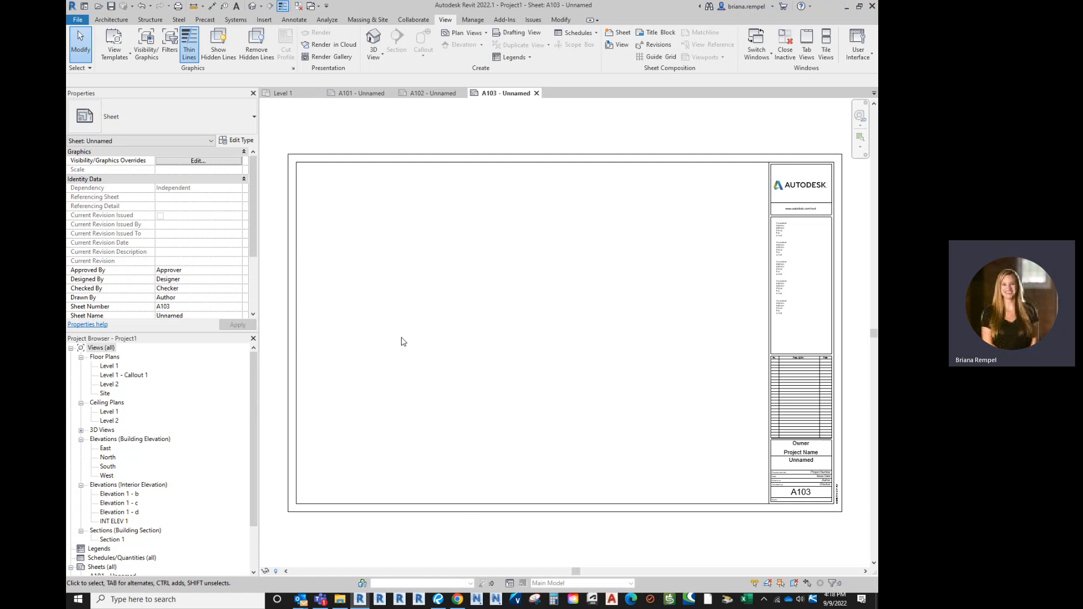
middle_click_drag(406, 387, 399, 374)
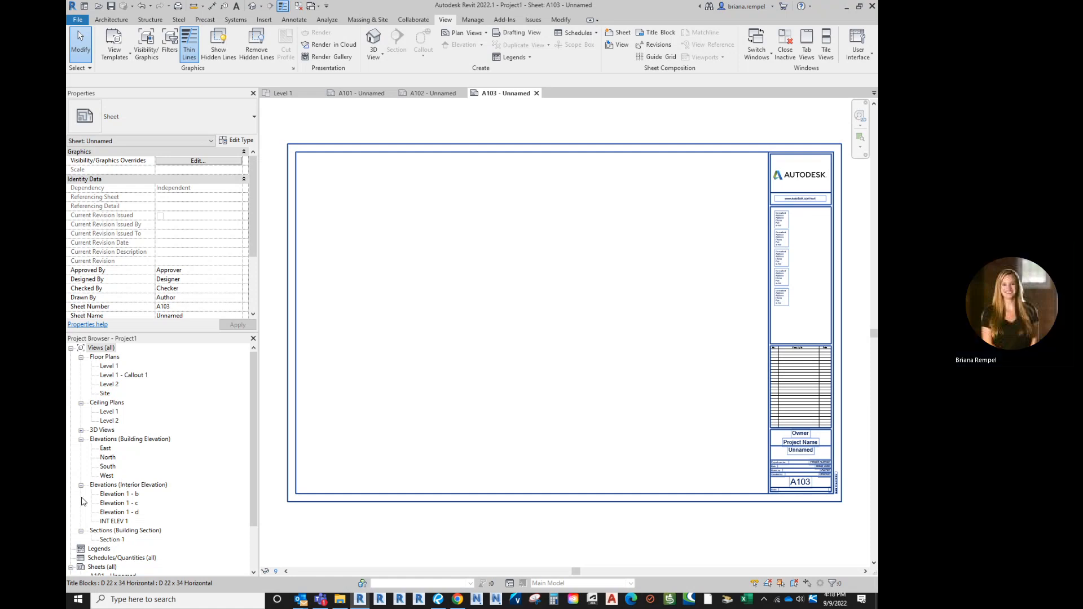
Open sheet A101 and renumber it I-100 in the title block
scroll(138, 474, "down", 2)
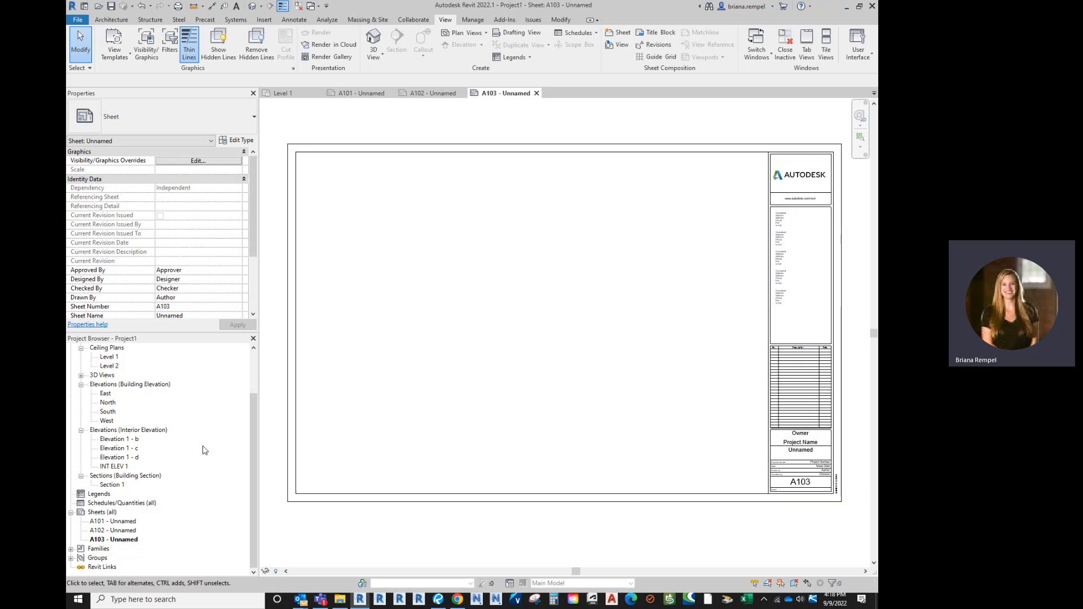
double_click(104, 523)
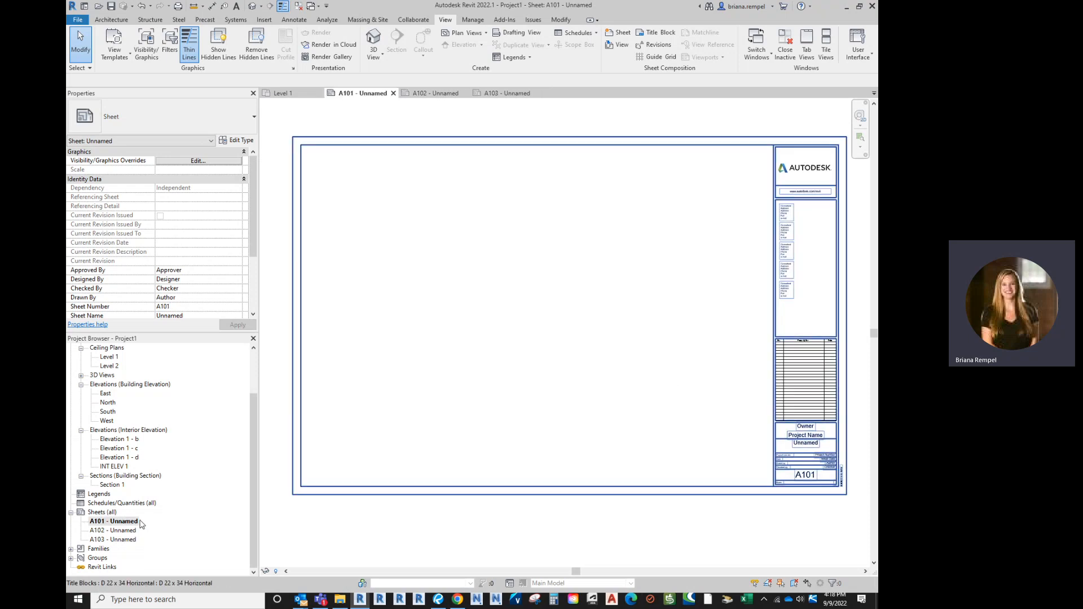
scroll(835, 500, "up", 5)
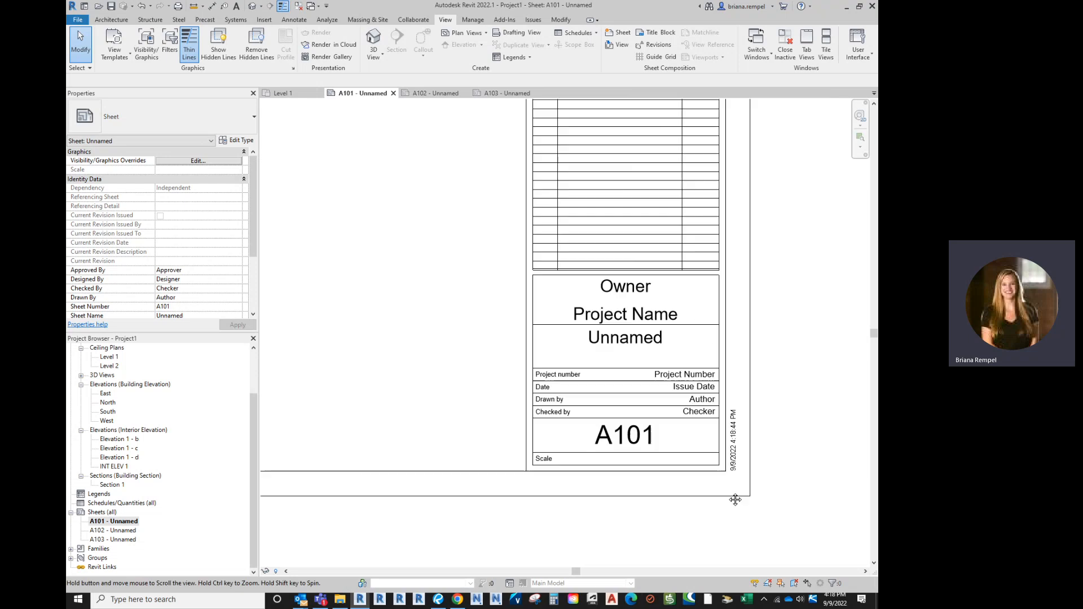
left_click(631, 440)
left_click(629, 439)
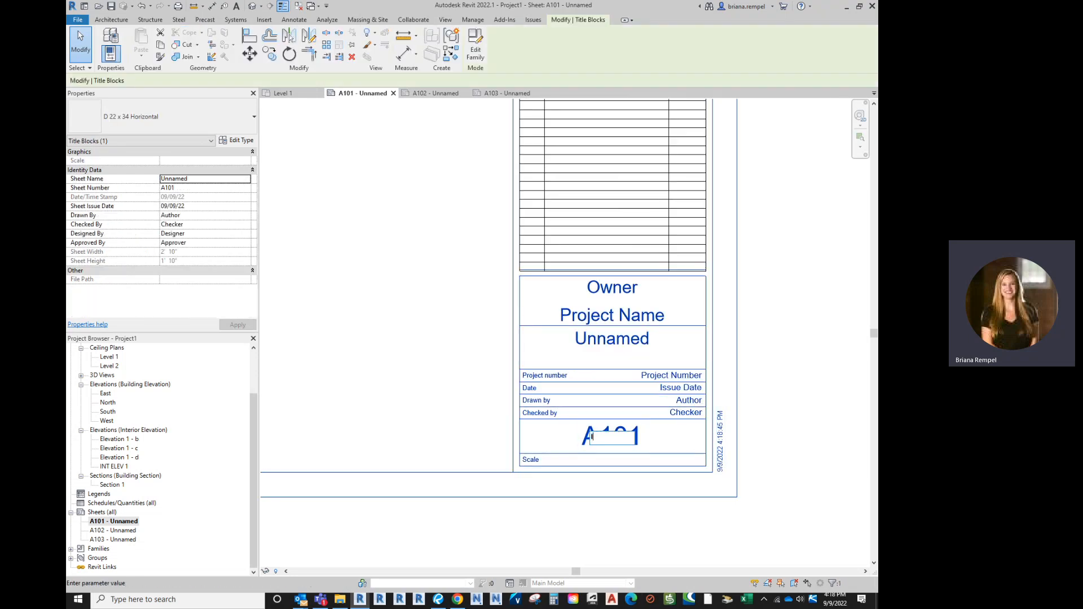
type("I-100")
key("Return")
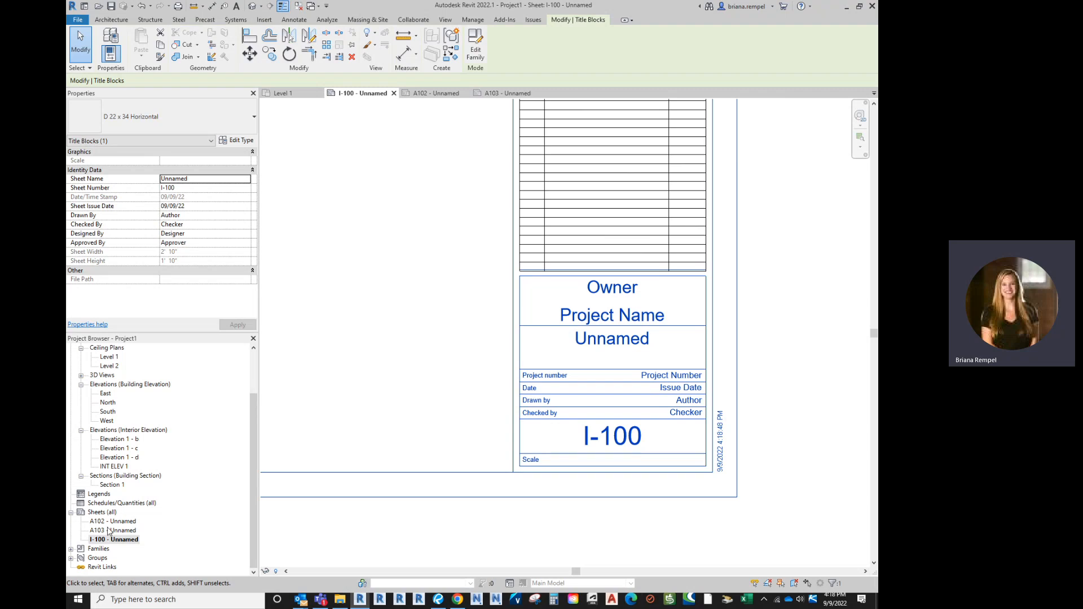
Name the sheet HWK 1 INSTRUCTIONS, then open sheet A102
left_click(614, 339)
key("BackSpace")
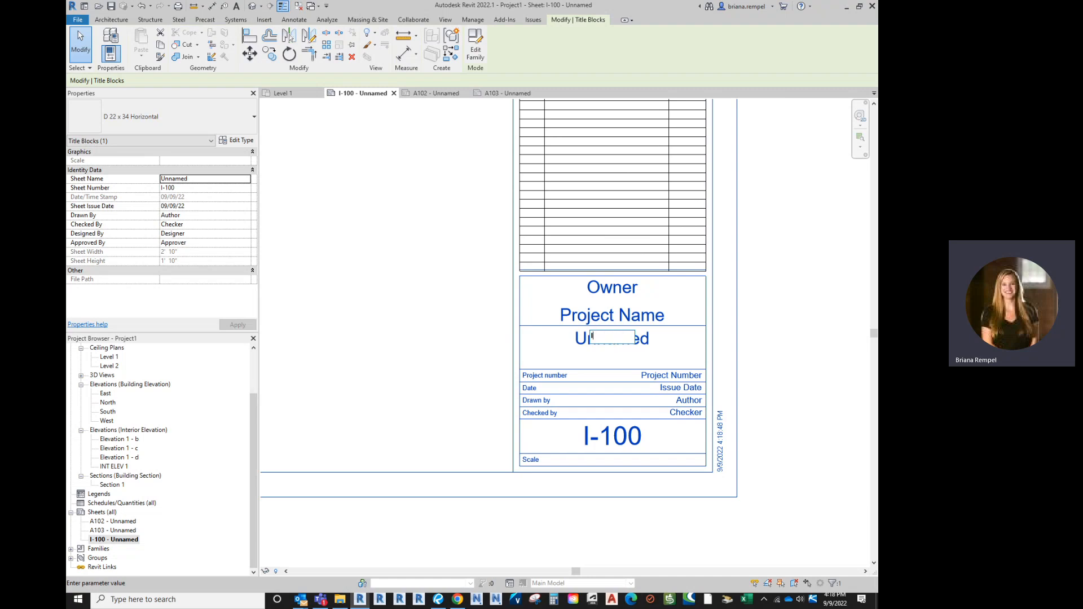
type("HWK 1")
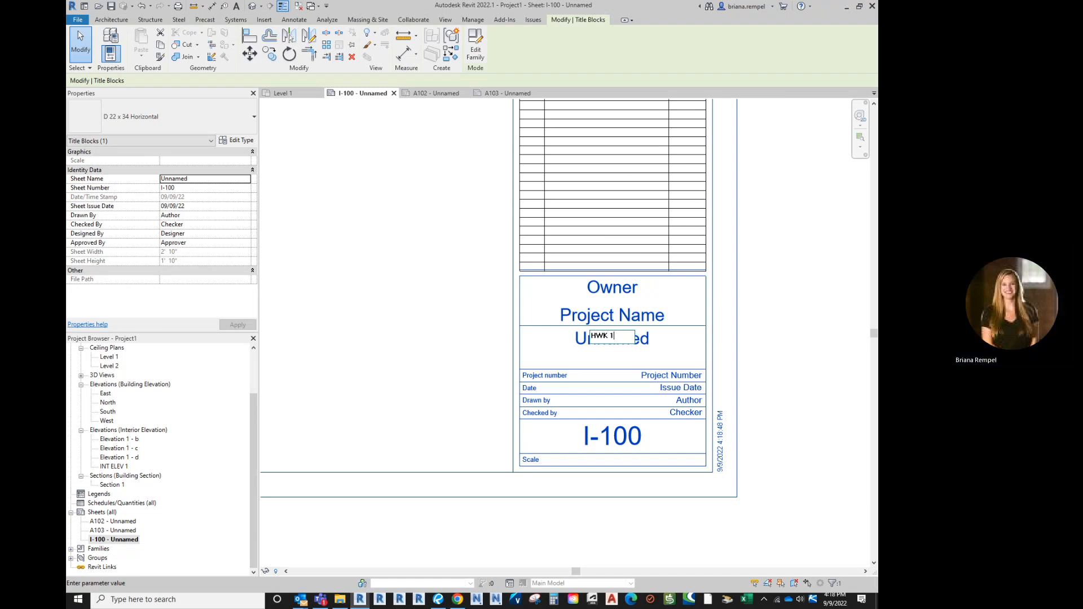
type(" INSTRUCT")
type("IONS")
key("Return")
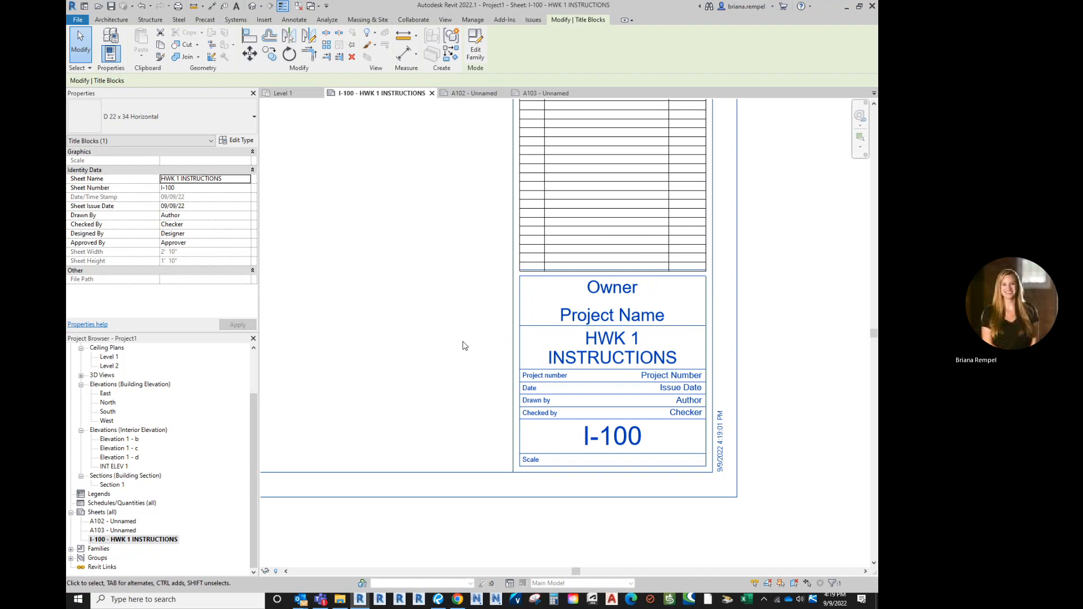
scroll(464, 345, "down", 1)
double_click(125, 522)
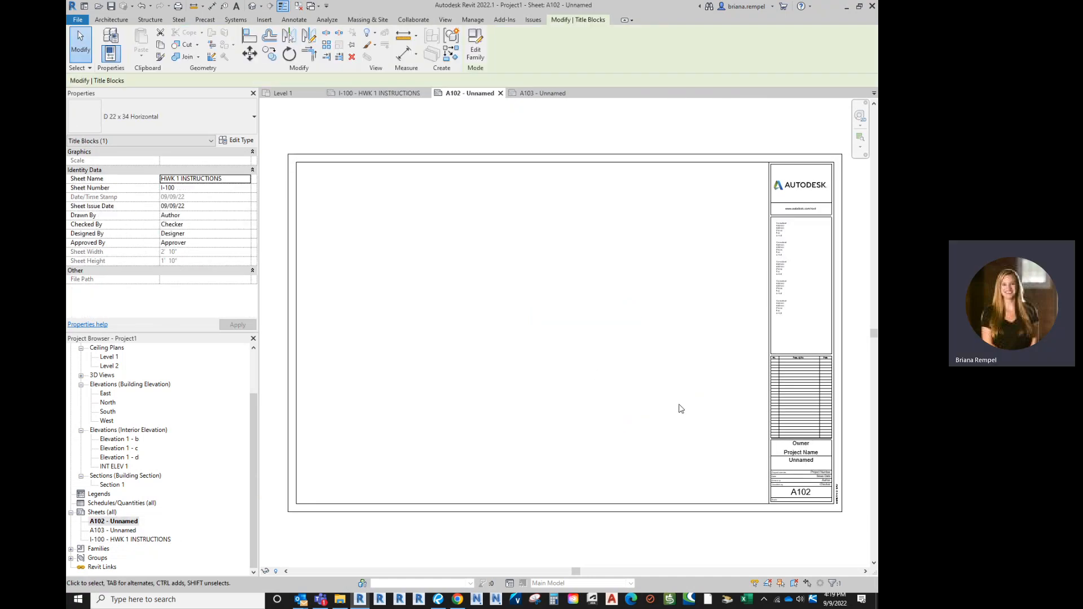
On sheet I-100, set the title block project name to HOMEWORK 1 and owner to the student's name
double_click(142, 540)
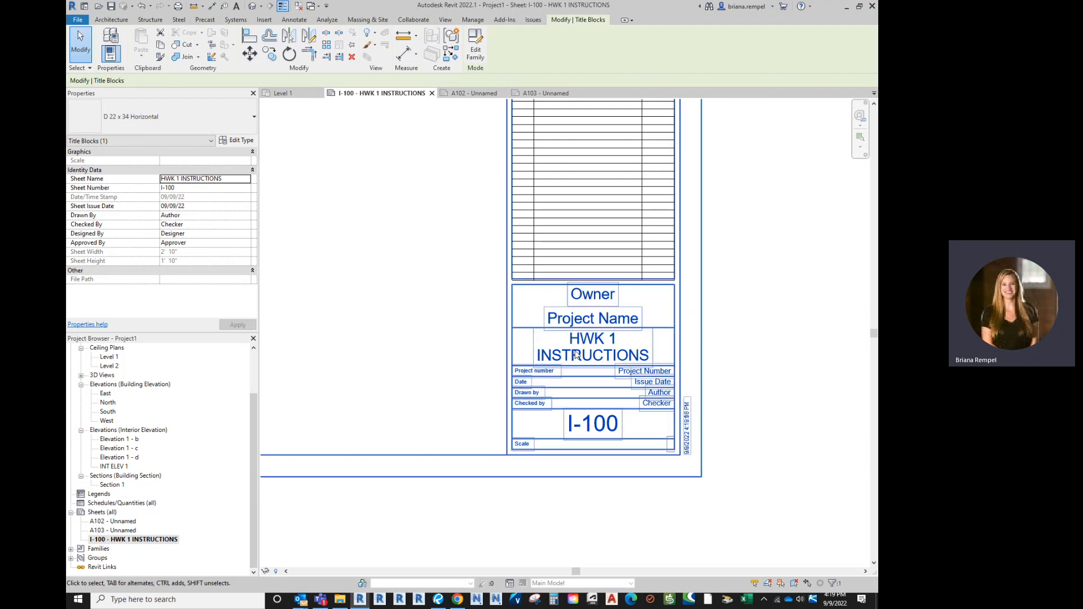
left_click(591, 319)
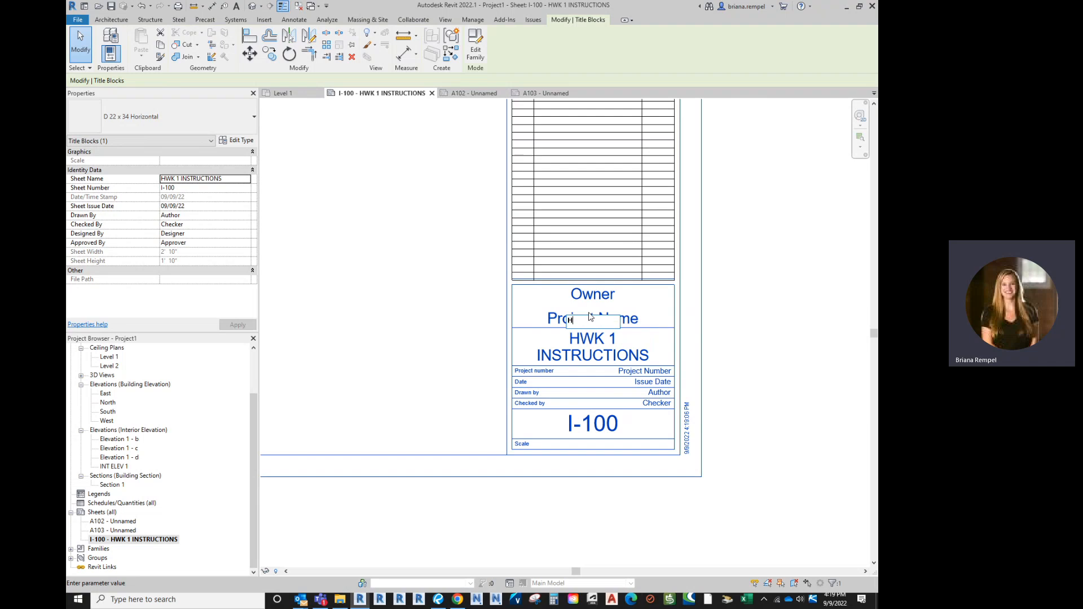
type("HOMEWORK")
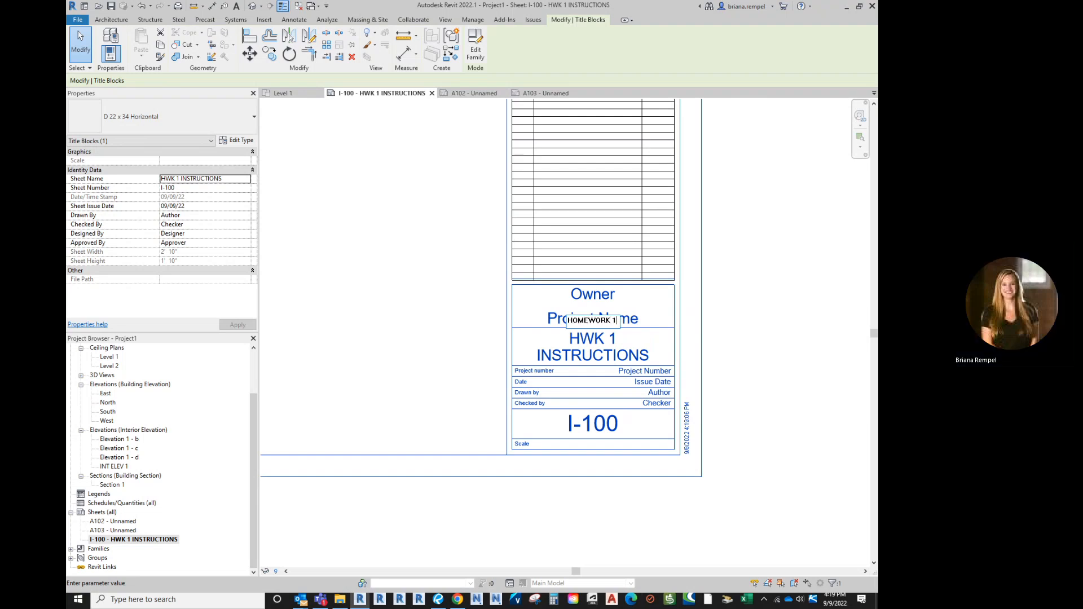
type(" 1")
key("Return")
left_click(592, 294)
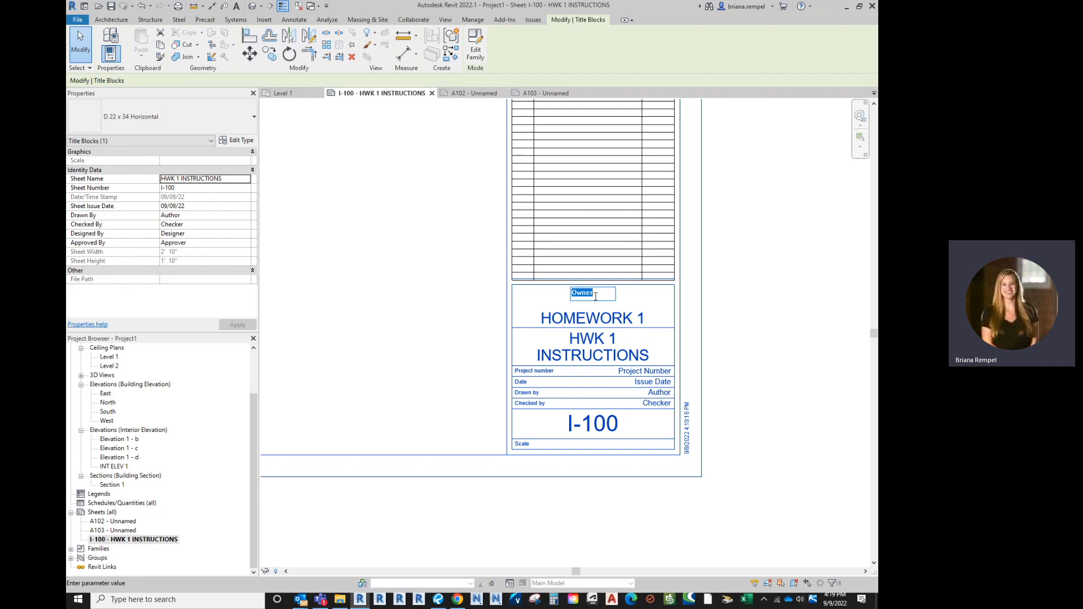
key("Return")
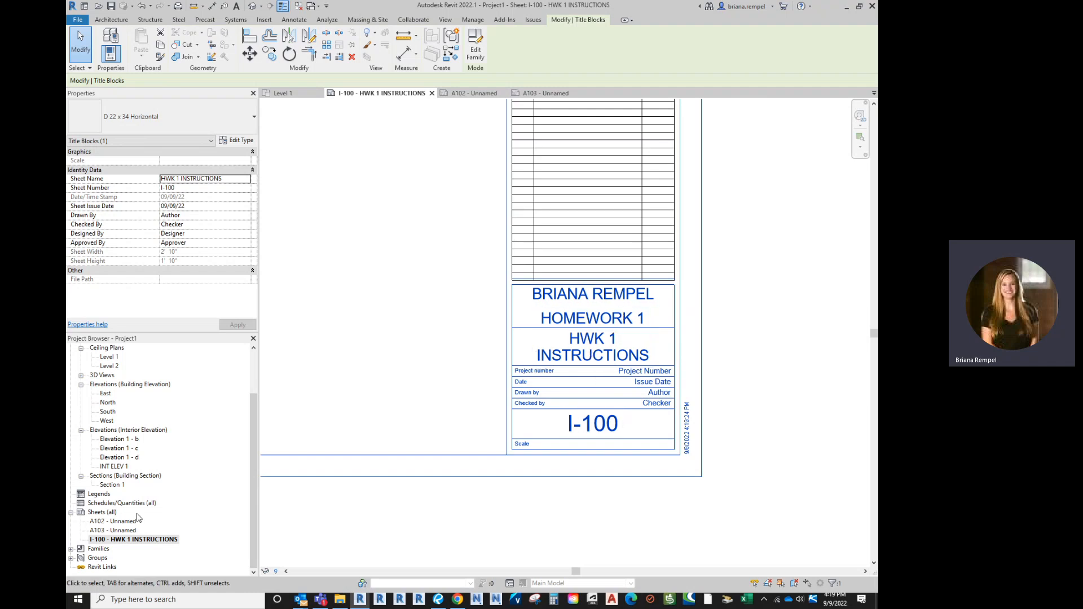
Open sheet A102 and title it FLOORPLANS & INT ELEVS in the title block
double_click(113, 521)
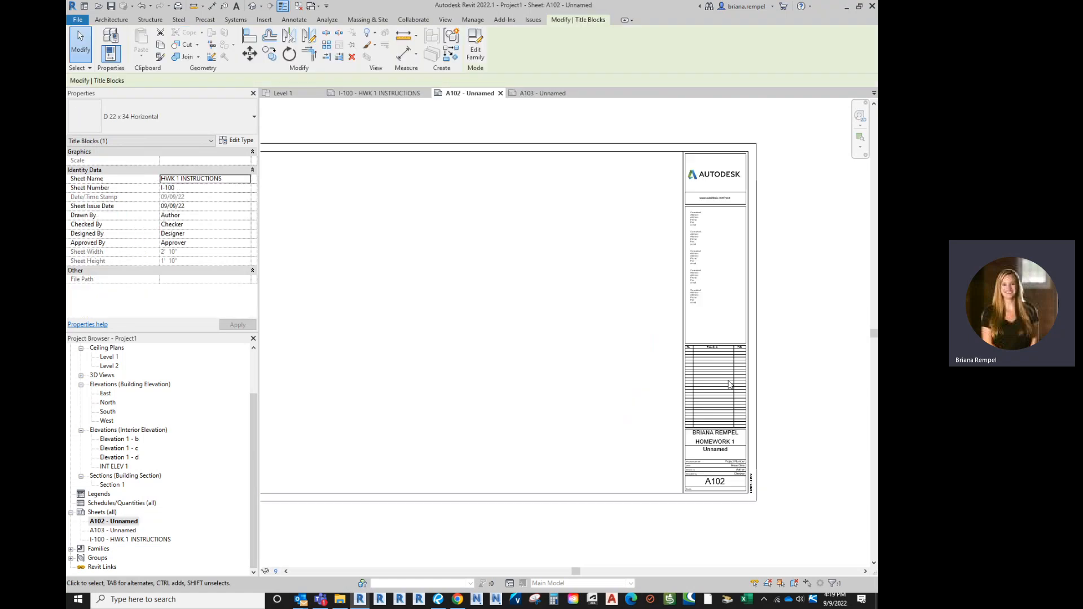
scroll(599, 266, "up", 3)
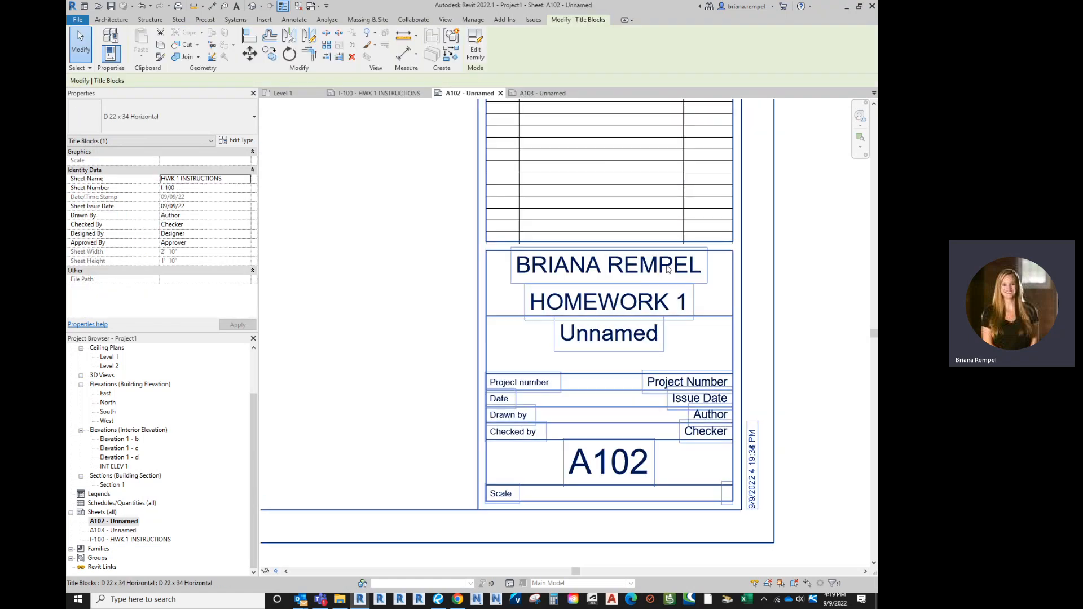
left_click(597, 338)
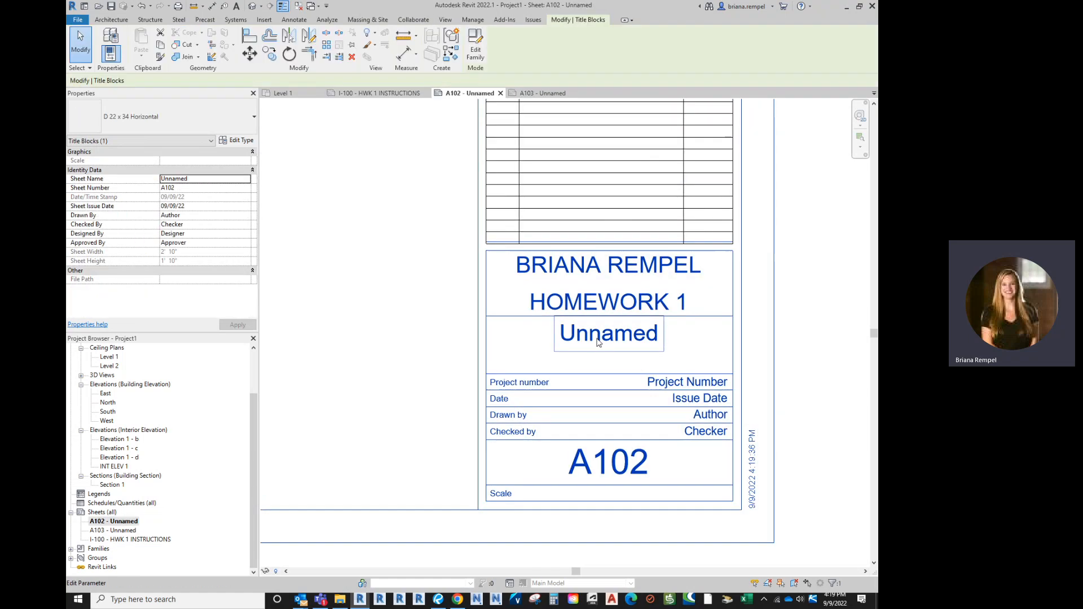
left_click(599, 342)
type("F")
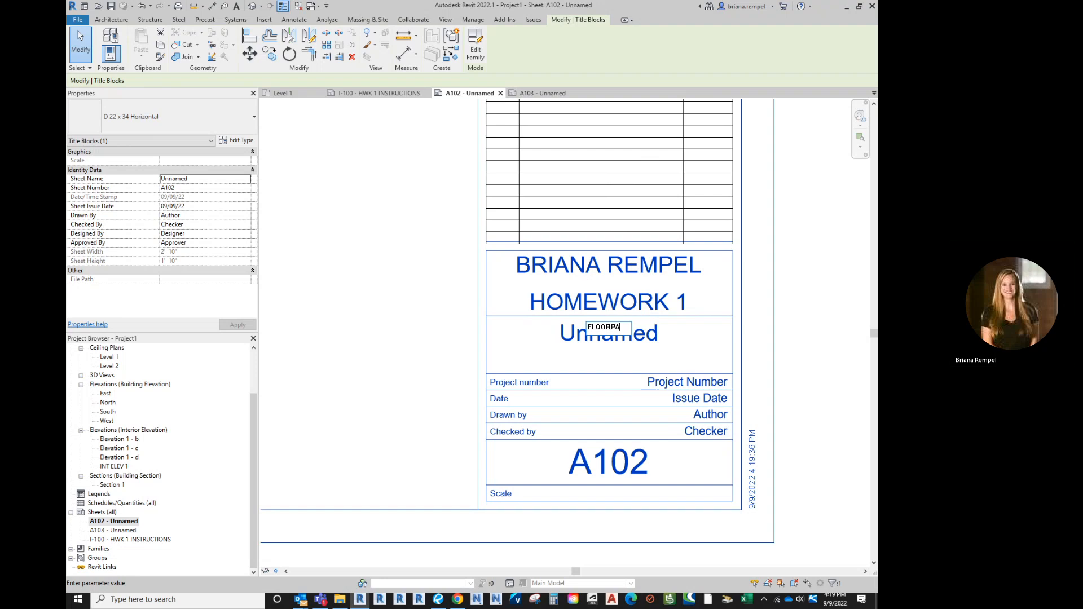
type("LOORPLANS")
type("& INTERIOR")
type(" ELEVATIONS")
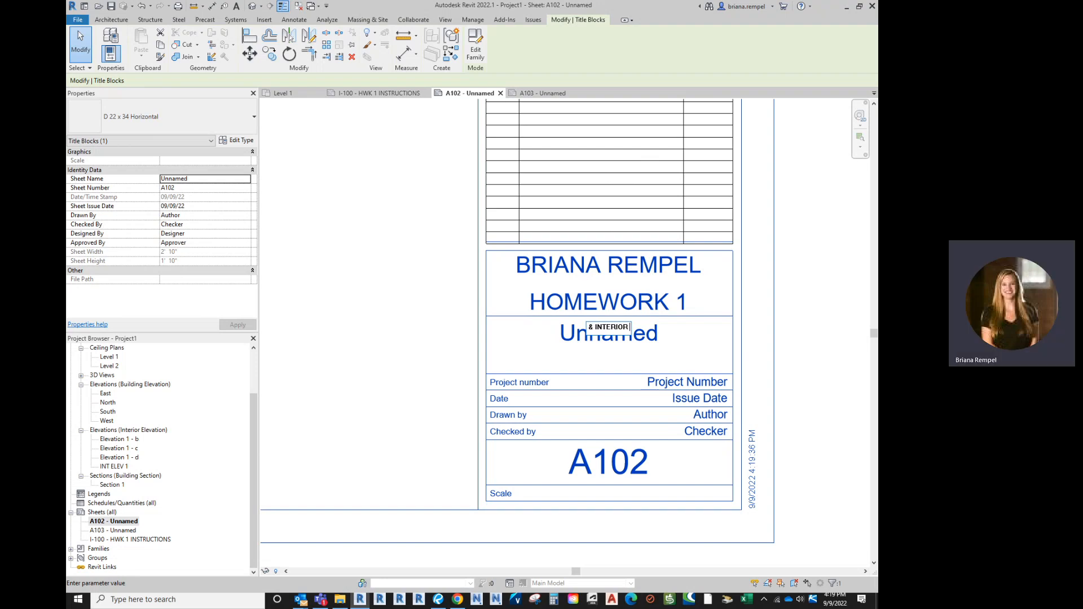
key("Return")
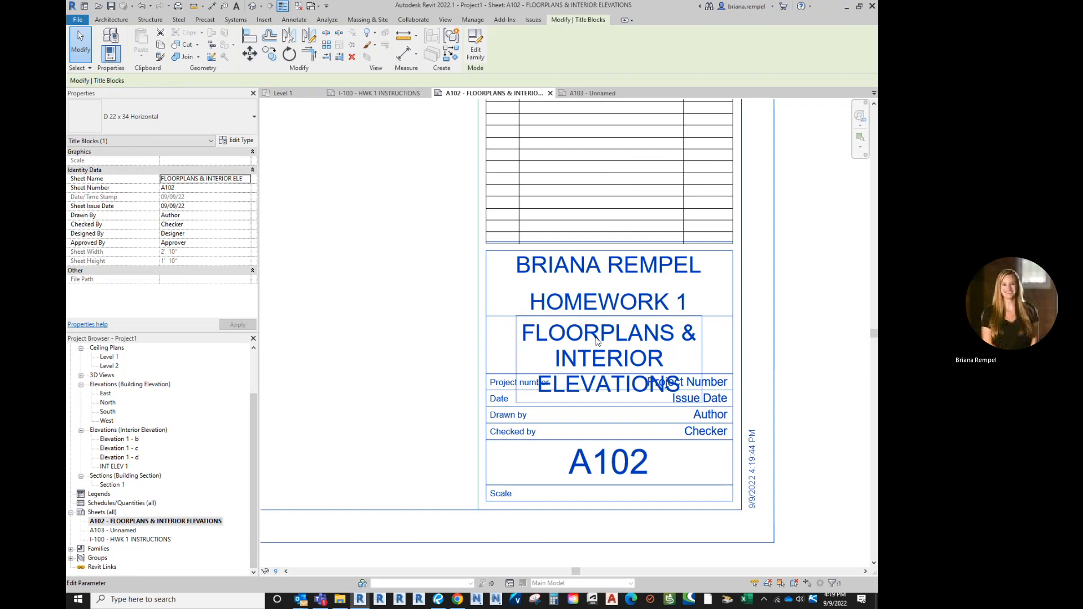
scroll(598, 340, "down", 2)
left_click(623, 343)
mouse_move(624, 333)
left_mouse_down()
mouse_move(603, 332)
mouse_move(632, 333)
left_mouse_up()
key("BackSpace")
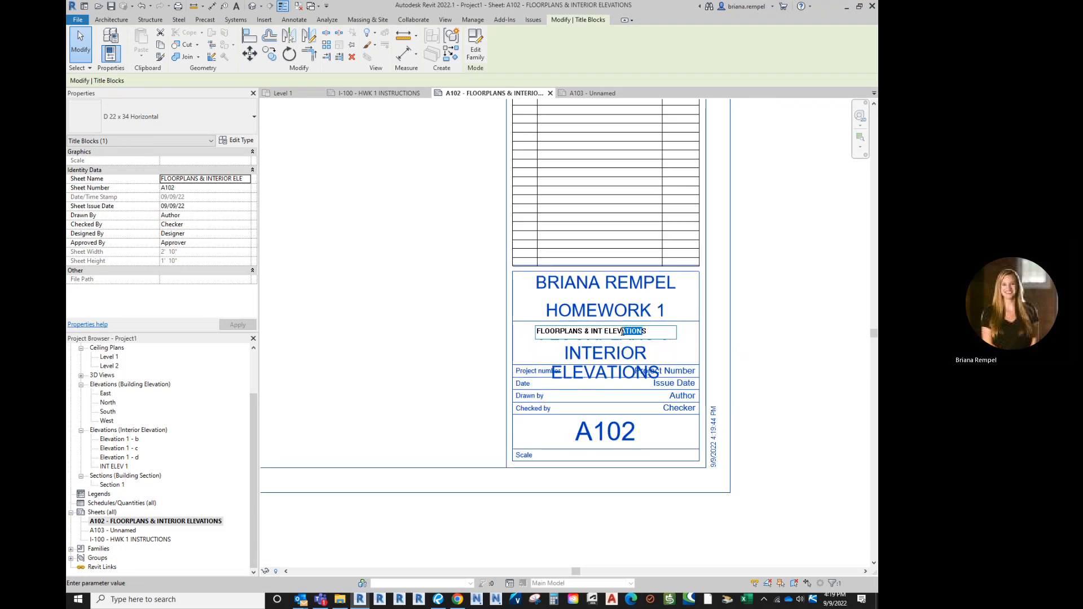
type("S")
key("Return")
Change the sheet number from A102 to 1-101
scroll(648, 401, "down", 1)
left_click(617, 431)
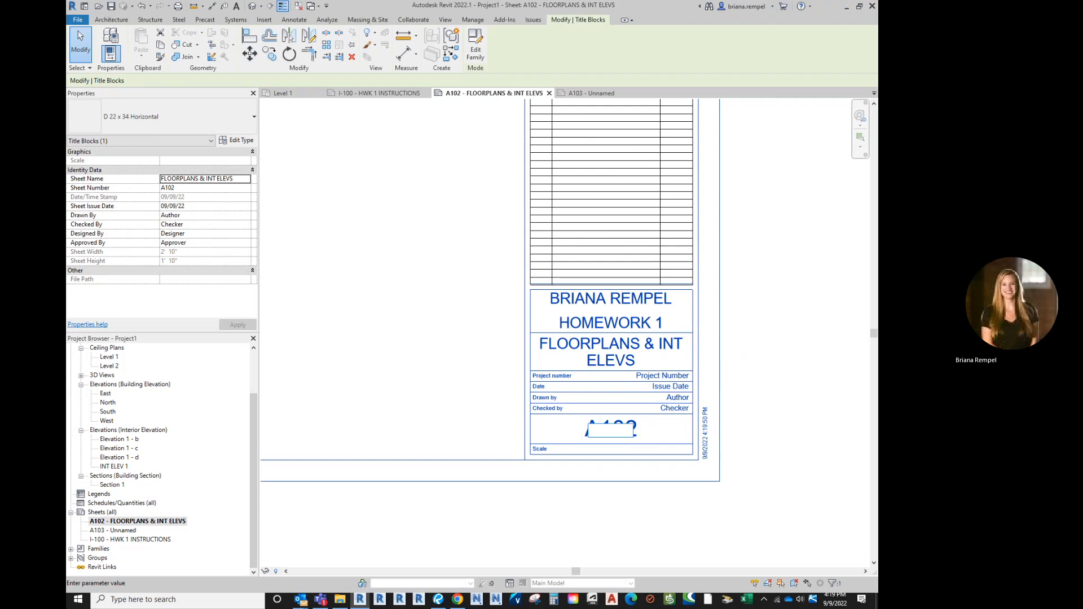
type("1-101")
key("Return")
scroll(613, 432, "down", 1)
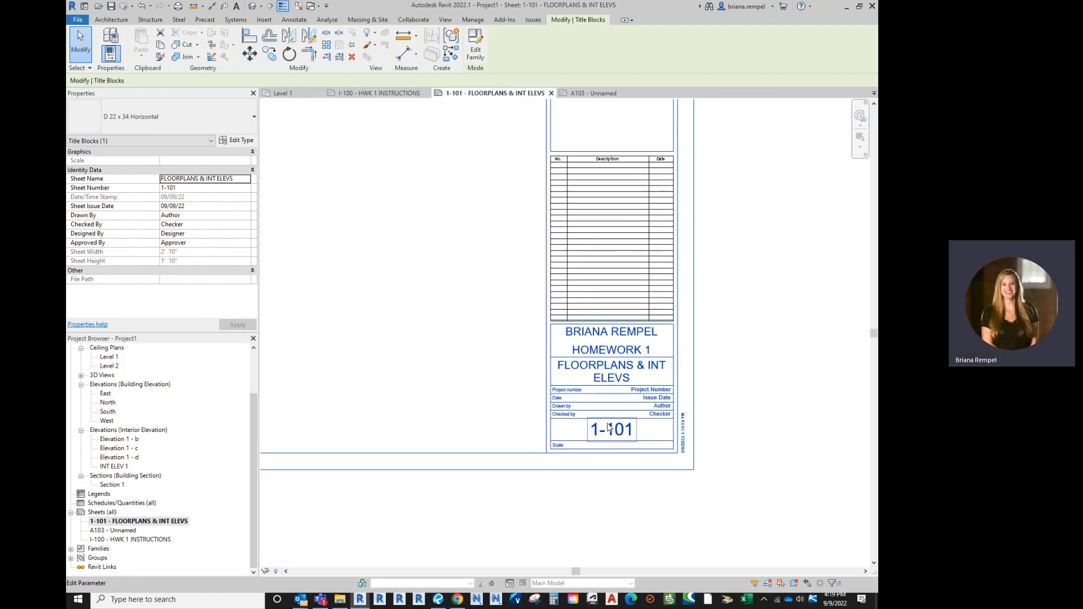
left_click(495, 324)
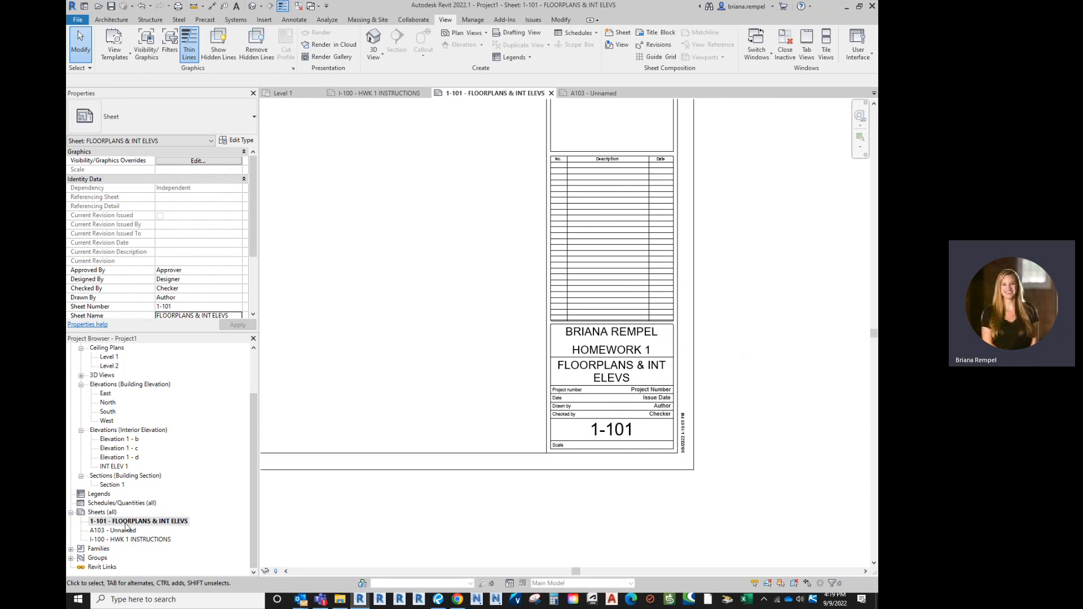
Rename sheet A103 to number I-102, name 3 VIEWS via the Project Browser
right_click(129, 533)
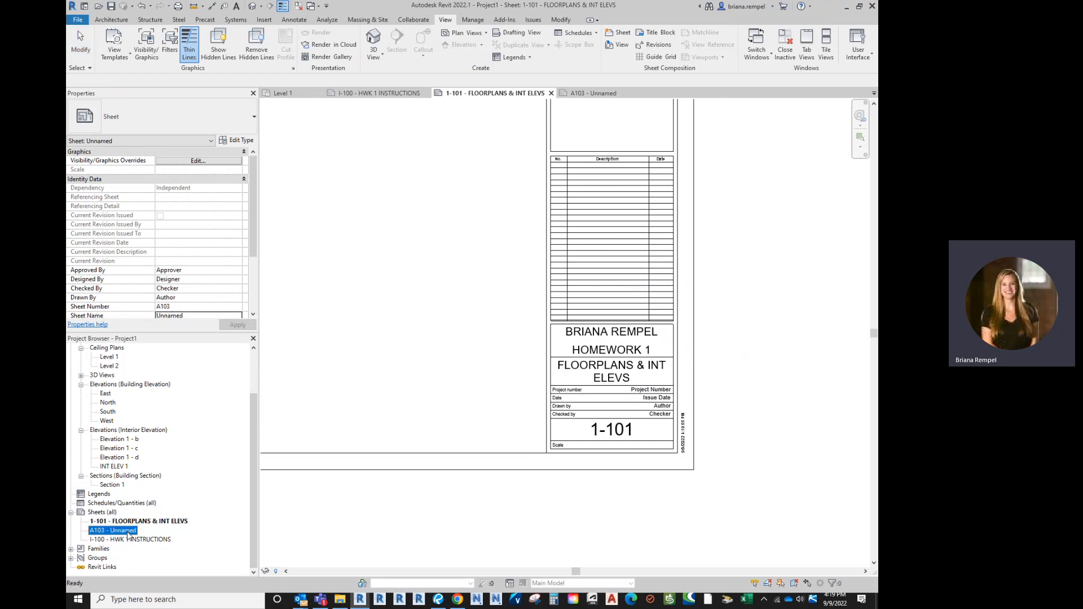
left_click(157, 441)
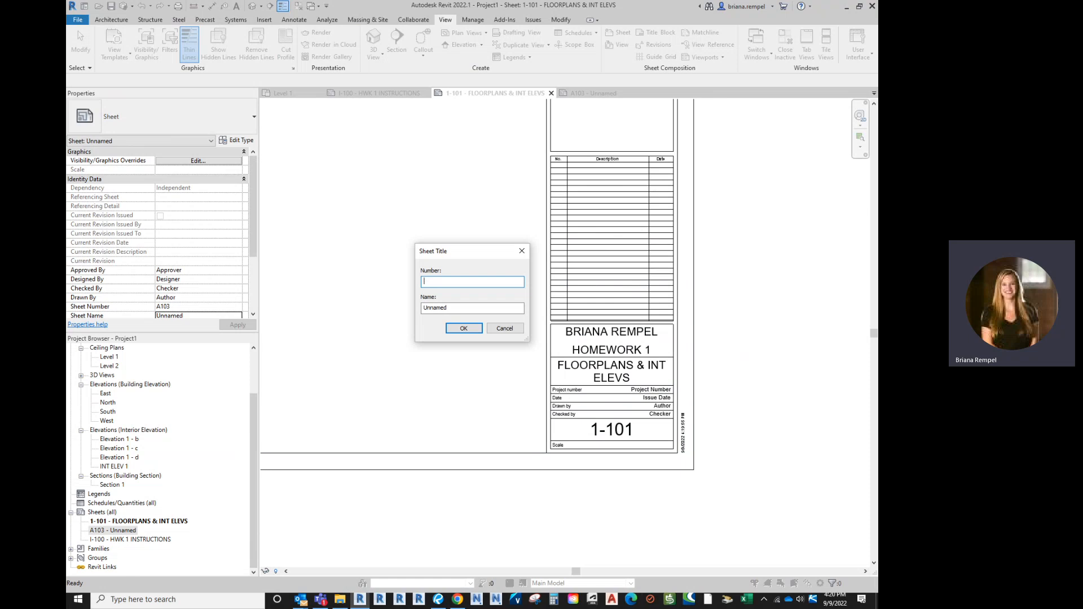
key("BackSpace")
key("Tab")
type("3DIEWS")
key("Return")
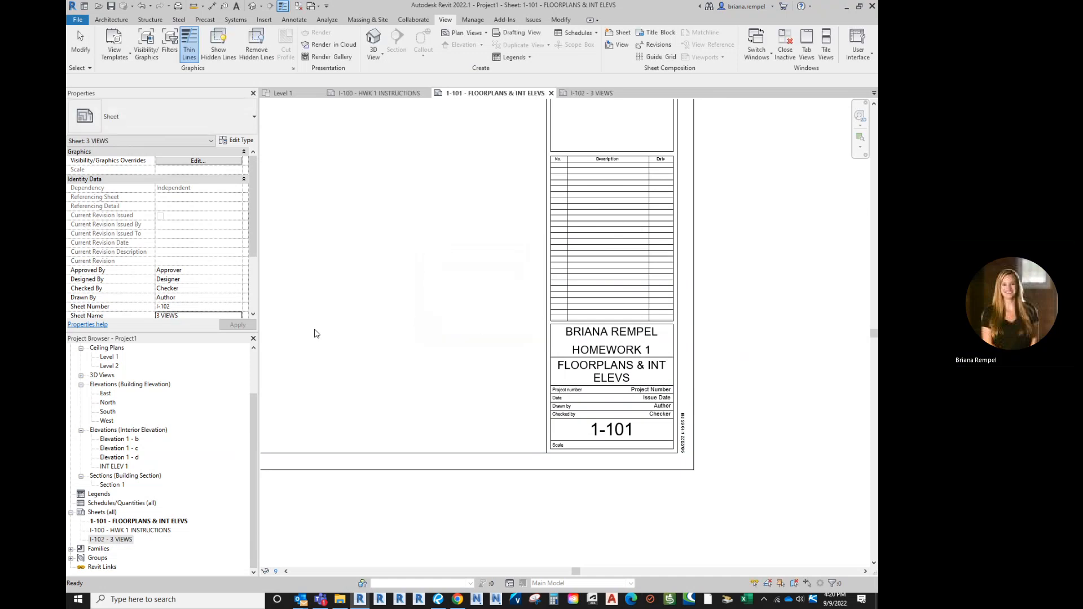
Pan and zoom sheet 1-101 to bring the whole sheet into view
left_click(481, 371)
scroll(557, 392, "down", 3)
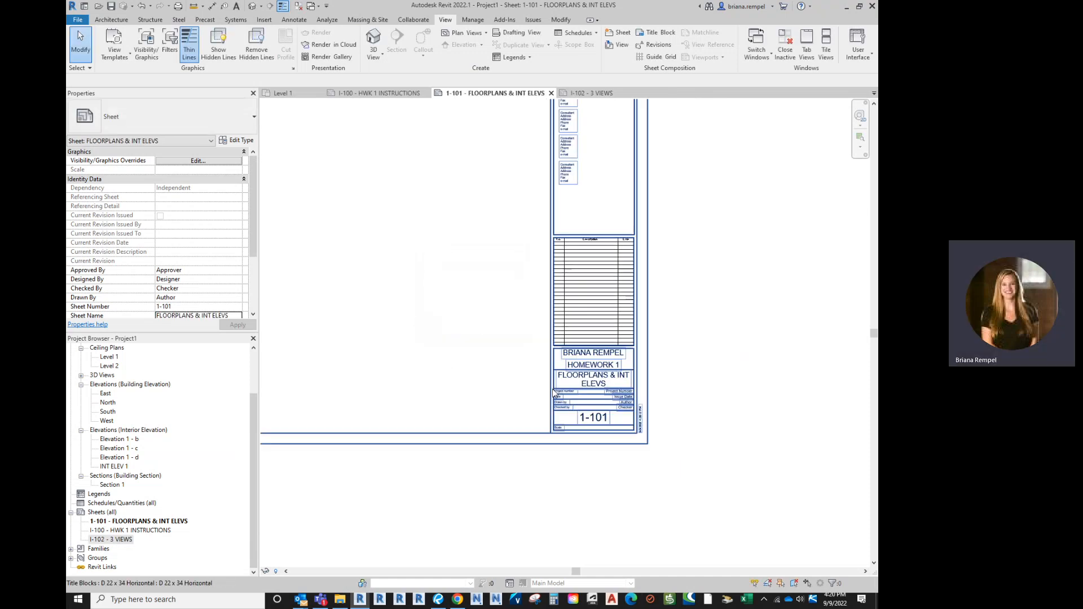
middle_click_drag(469, 323, 591, 386)
scroll(399, 312, "down", 1)
middle_click_drag(414, 309, 524, 331)
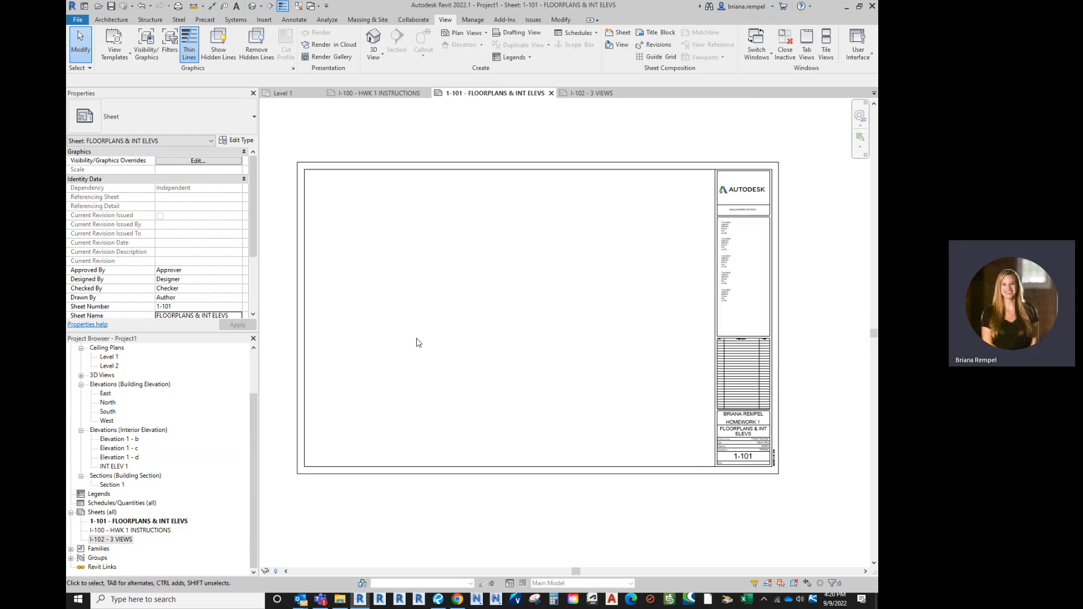
scroll(415, 342, "up", 1)
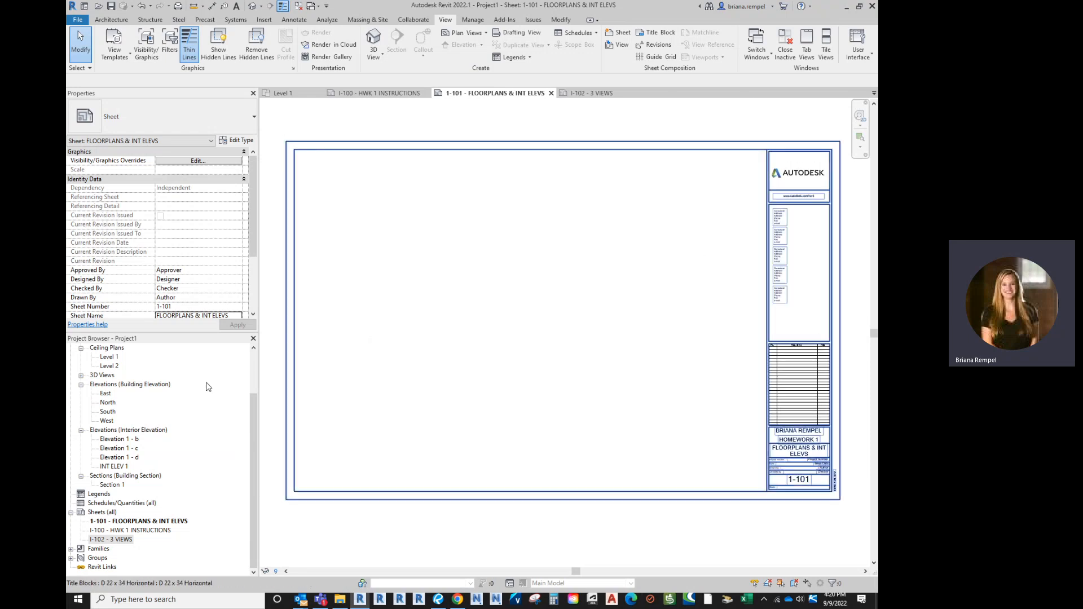
scroll(203, 395, "up", 2)
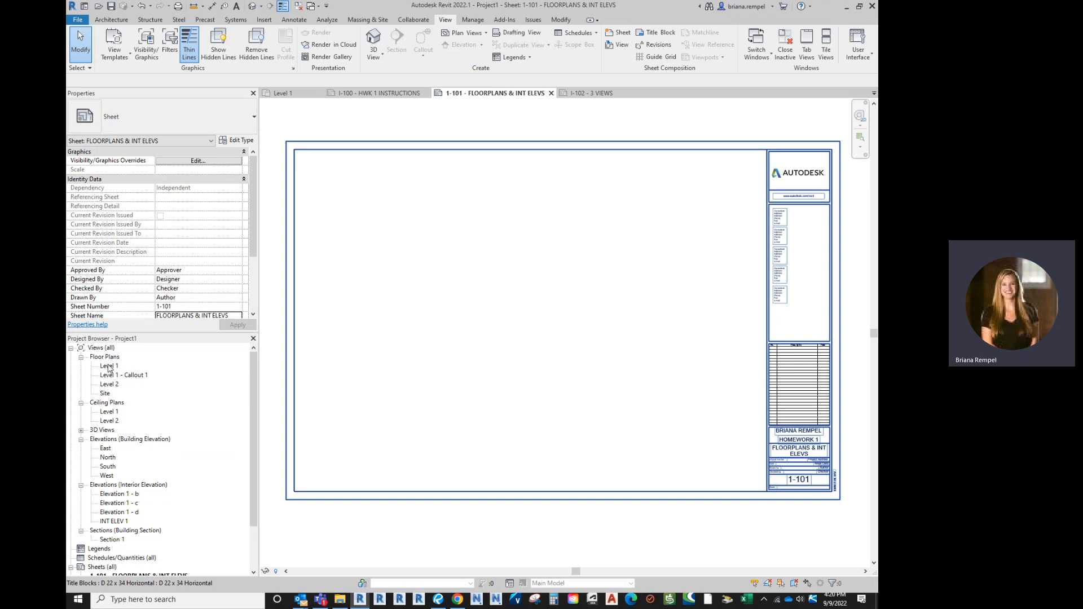
Place the Level 1 floor plan on sheet 1-101
left_click(109, 366)
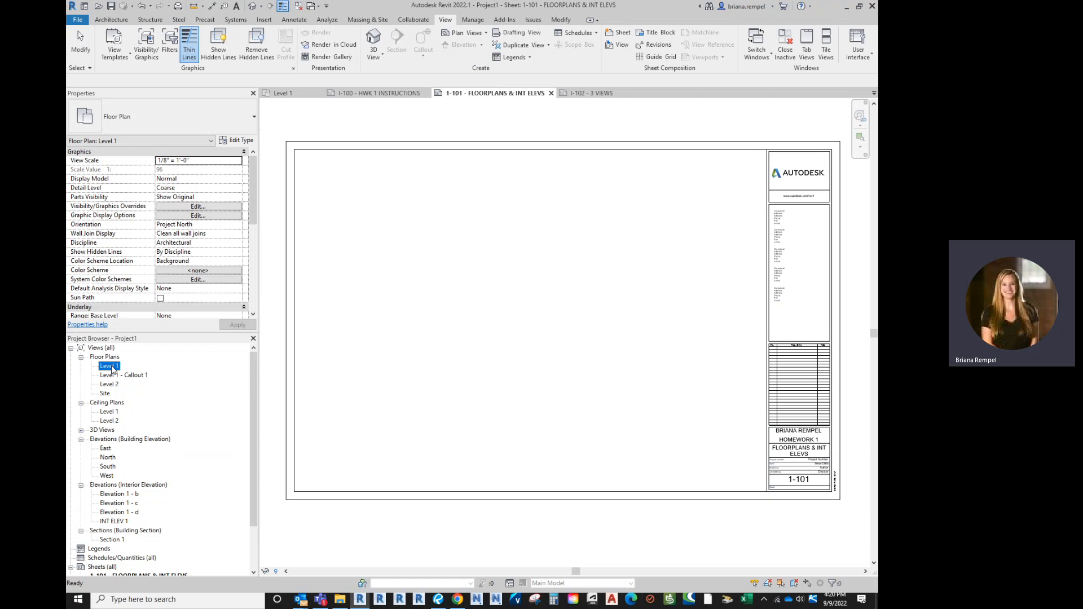
left_click_drag(113, 369, 584, 312)
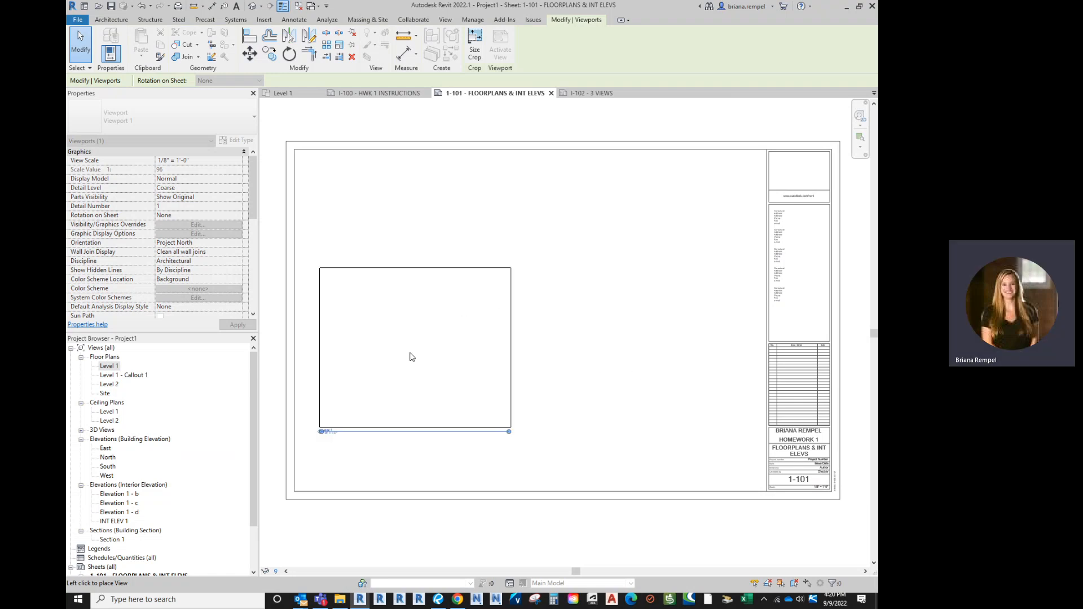
left_click(400, 387)
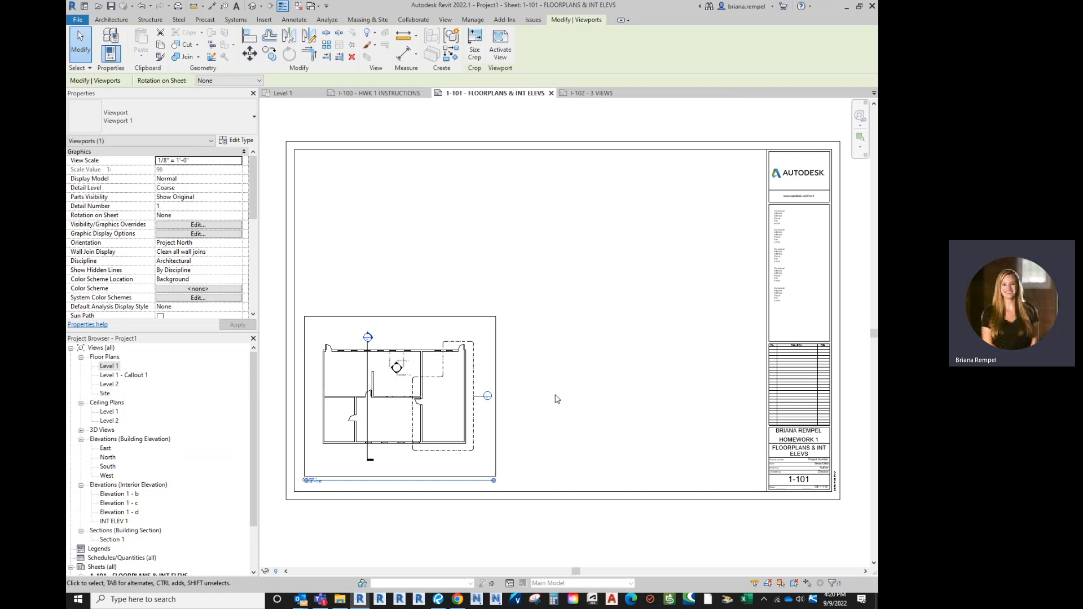
left_click(558, 396)
Move the Level 1 viewport to near the centre of the sheet
left_click_drag(430, 403, 652, 232)
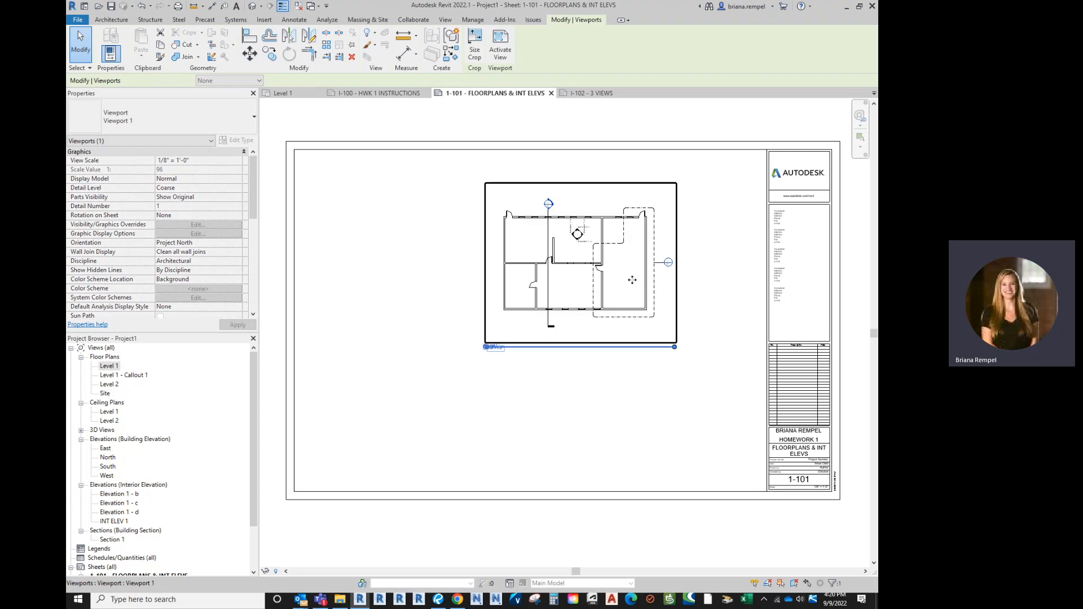
left_click_drag(639, 280, 692, 395)
left_click_drag(692, 394, 583, 324)
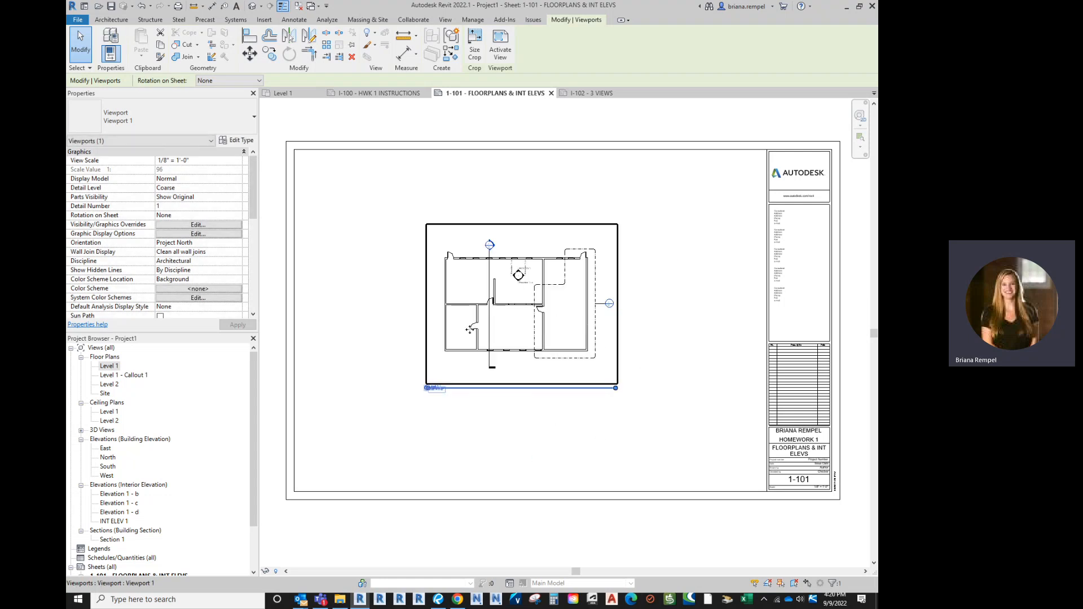
left_click_drag(470, 330, 514, 332)
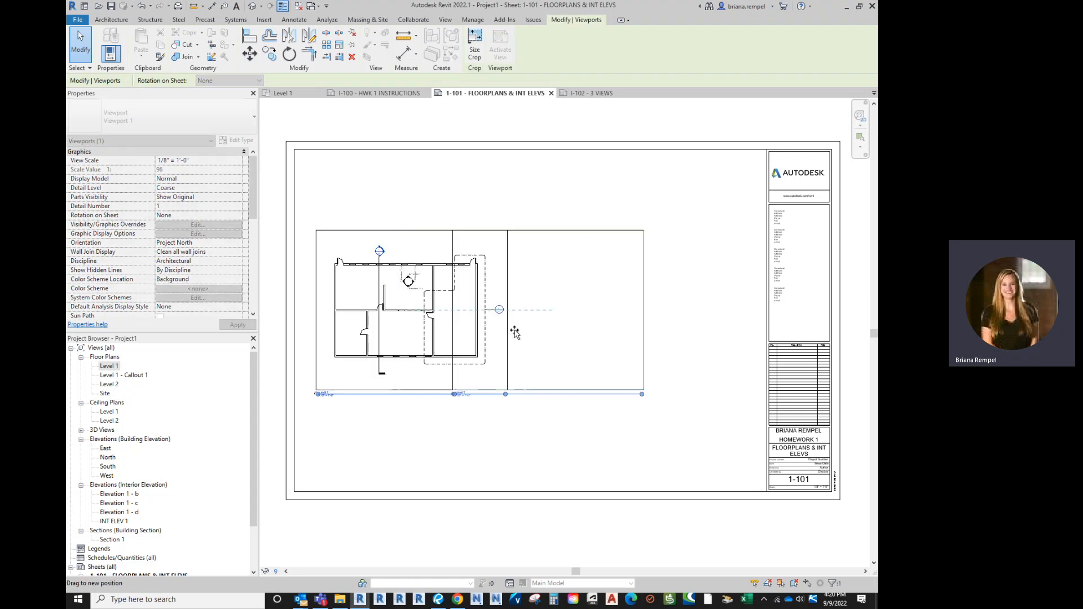
left_click(545, 438)
left_click(535, 395)
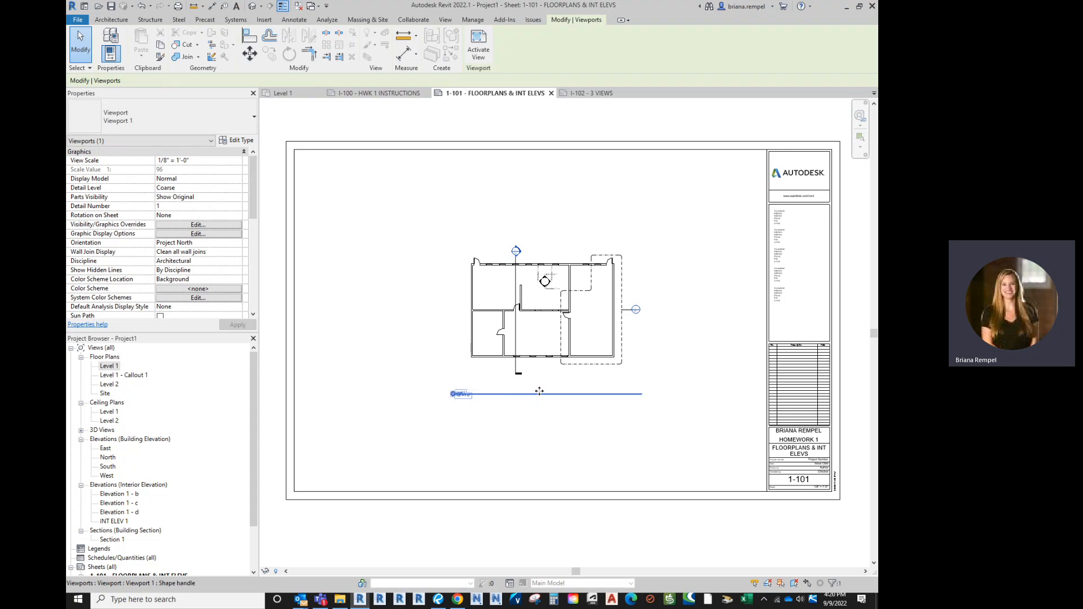
Select the Level 1 floor plan viewport on sheet 1-101
scroll(429, 390, "up", 8)
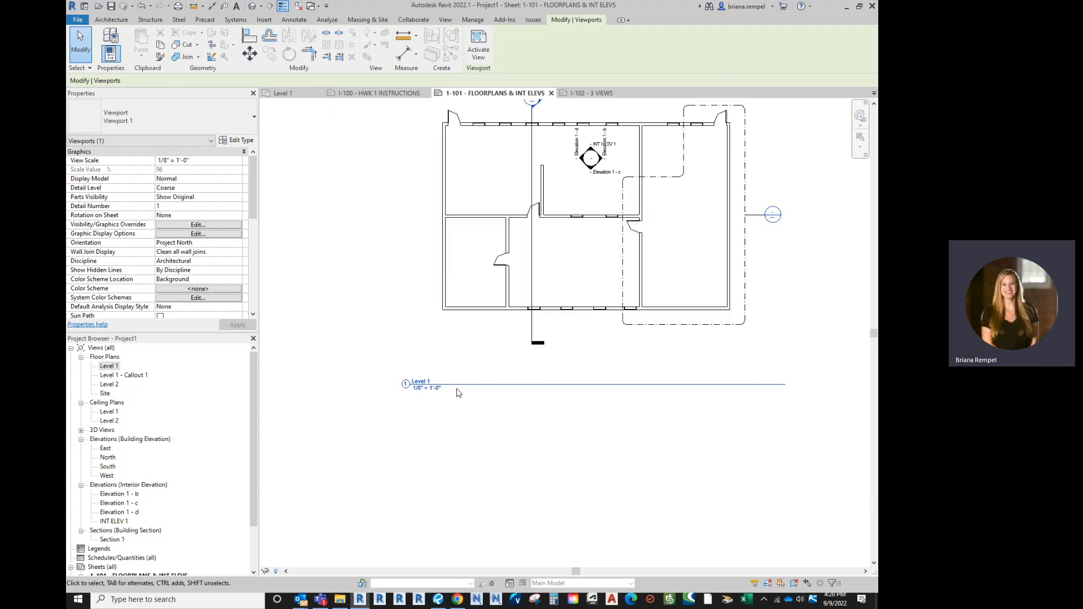
left_click(109, 366)
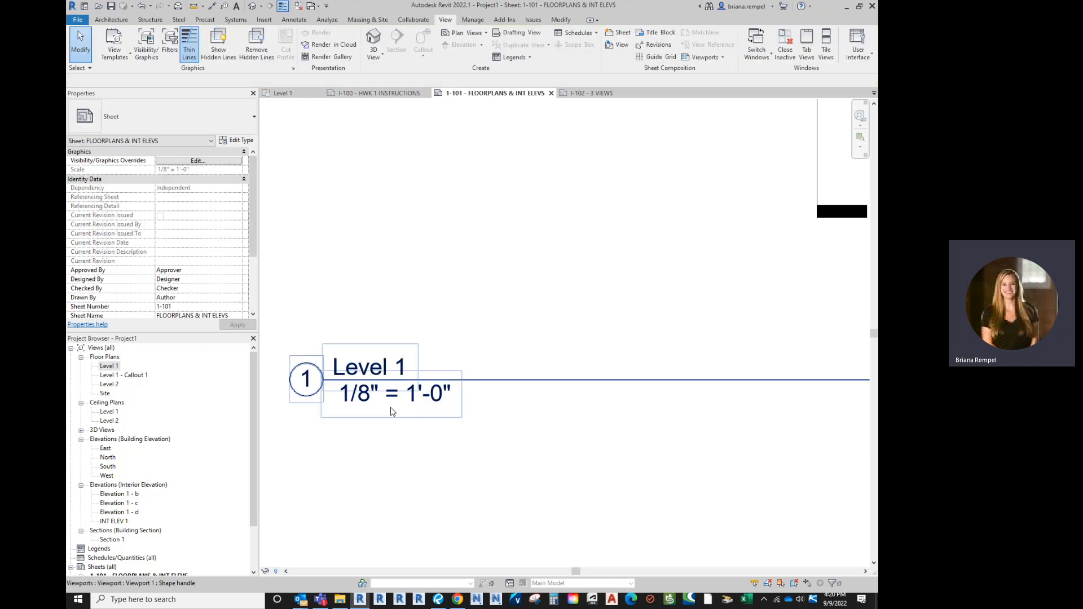
scroll(450, 319, "down", 5)
left_click(450, 319)
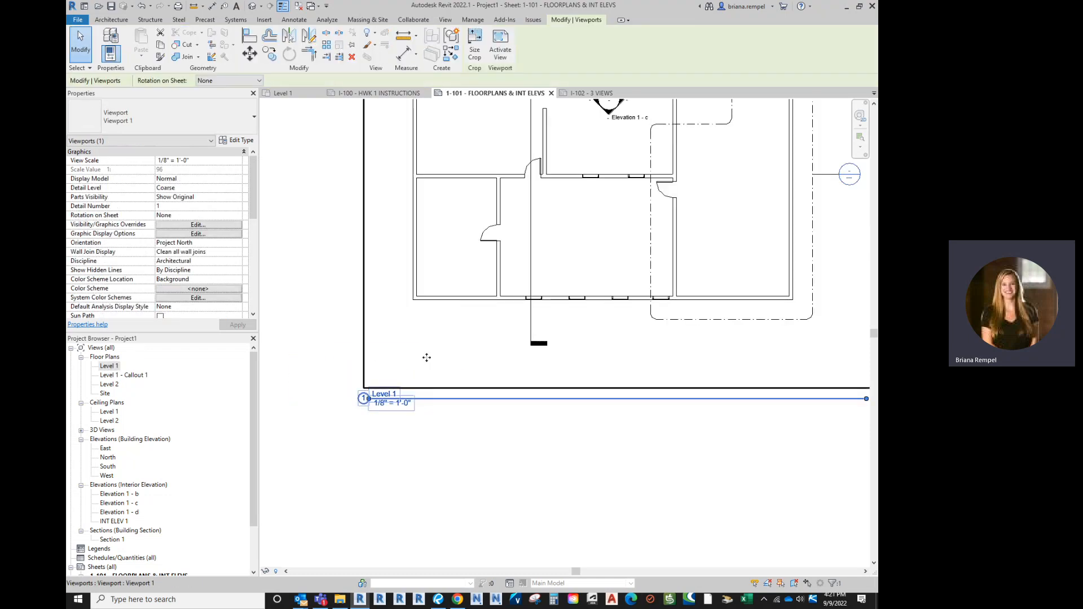
scroll(361, 444, "down", 3)
left_click(429, 425)
left_click(442, 314)
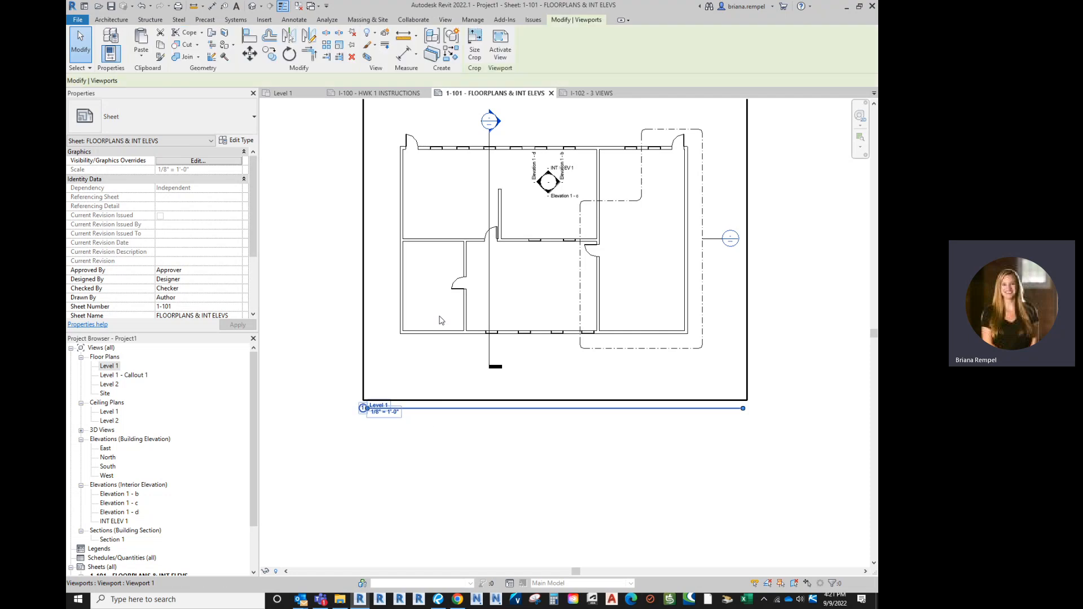
Retitle the view FLOORPLAN LEVEL 1, declining to rename the level itself
left_click(381, 406)
type("F")
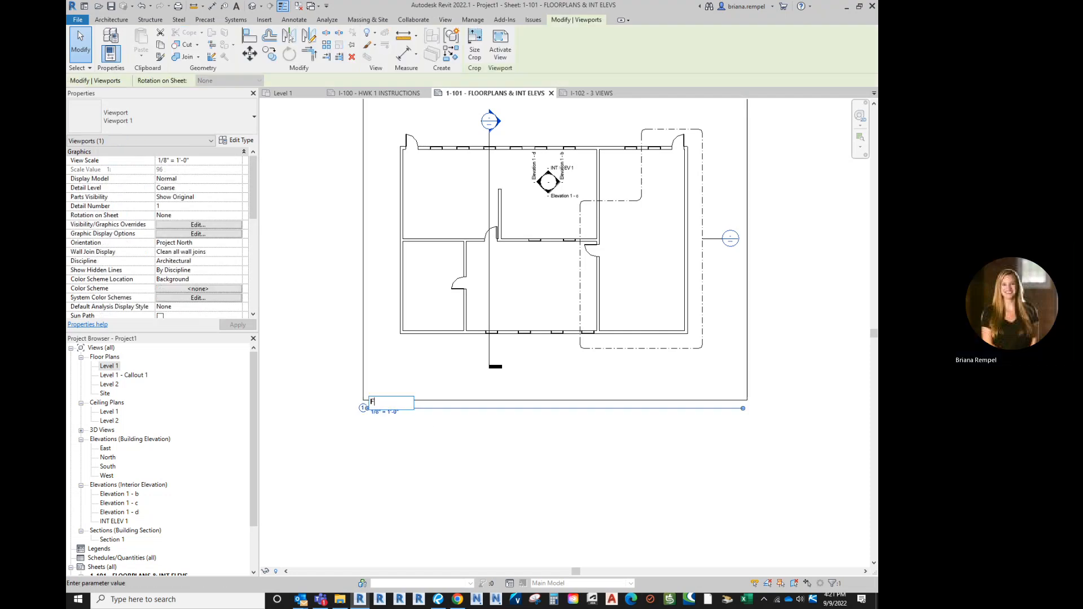
type("LOORP")
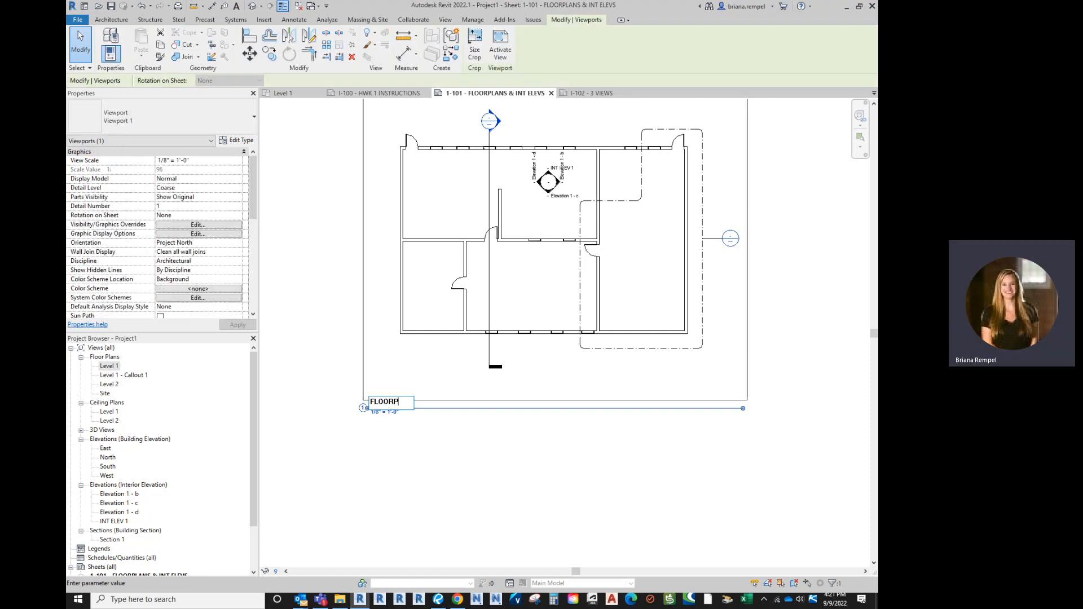
type("LAN LEVEL 1")
key("Return")
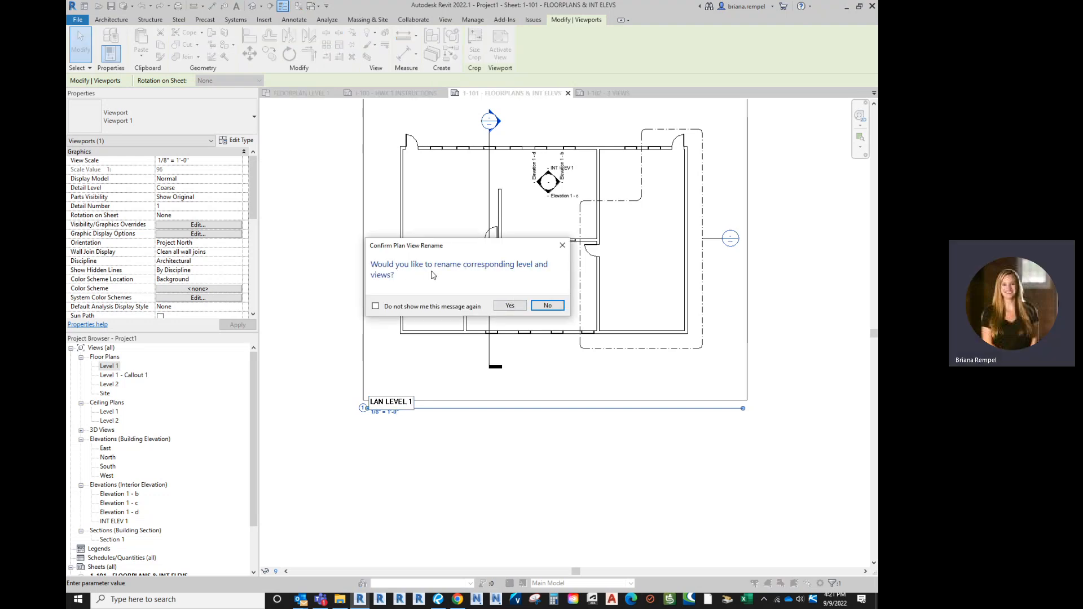
left_click(547, 305)
scroll(419, 413, "down", 2)
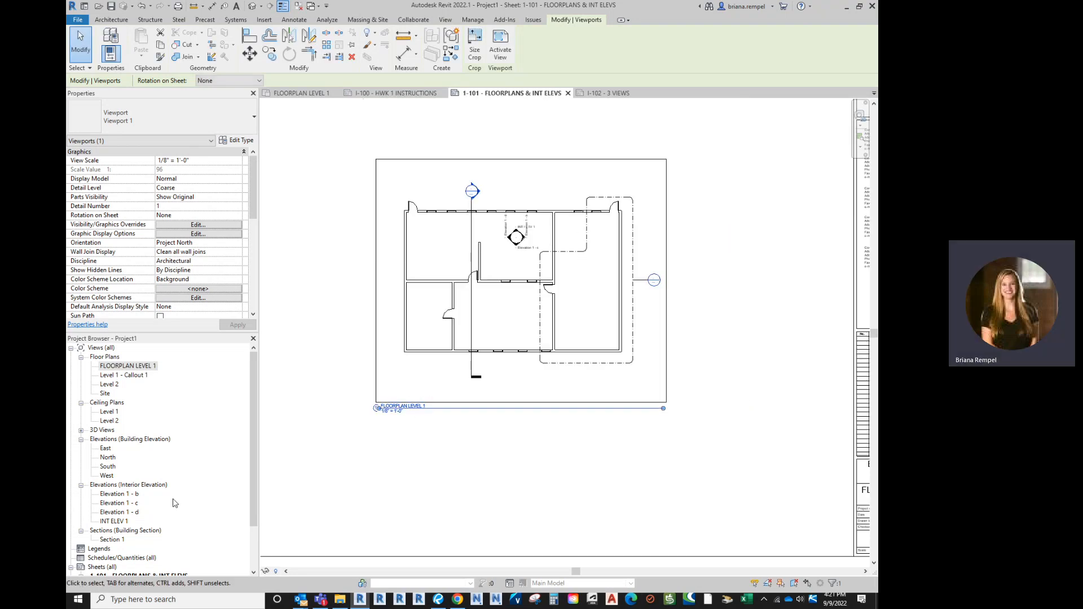
double_click(109, 467)
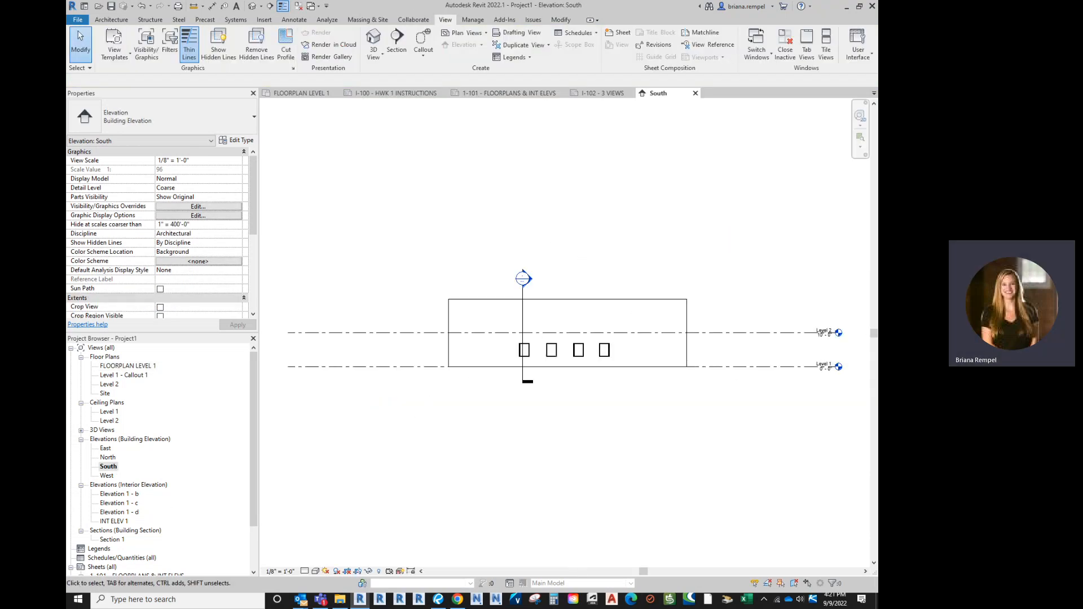
scroll(848, 364, "up", 5)
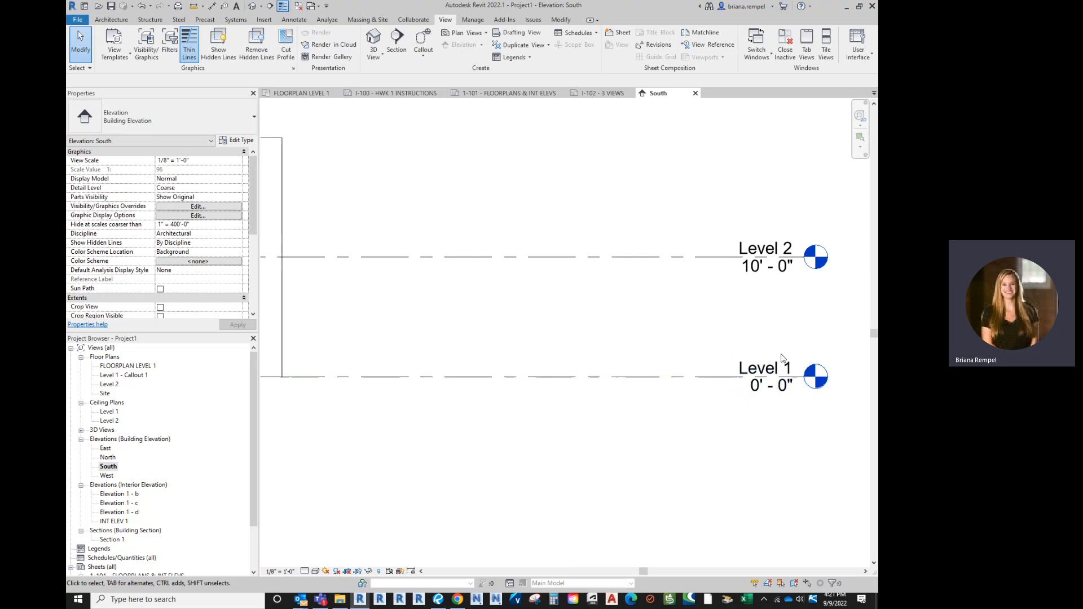
scroll(782, 357, "down", 3)
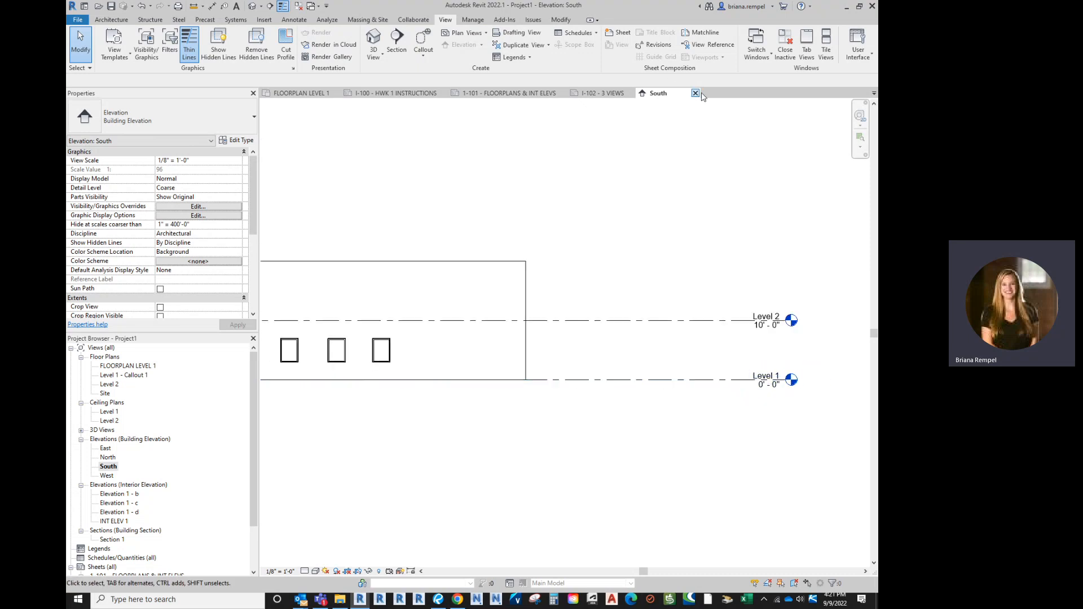
left_click(695, 93)
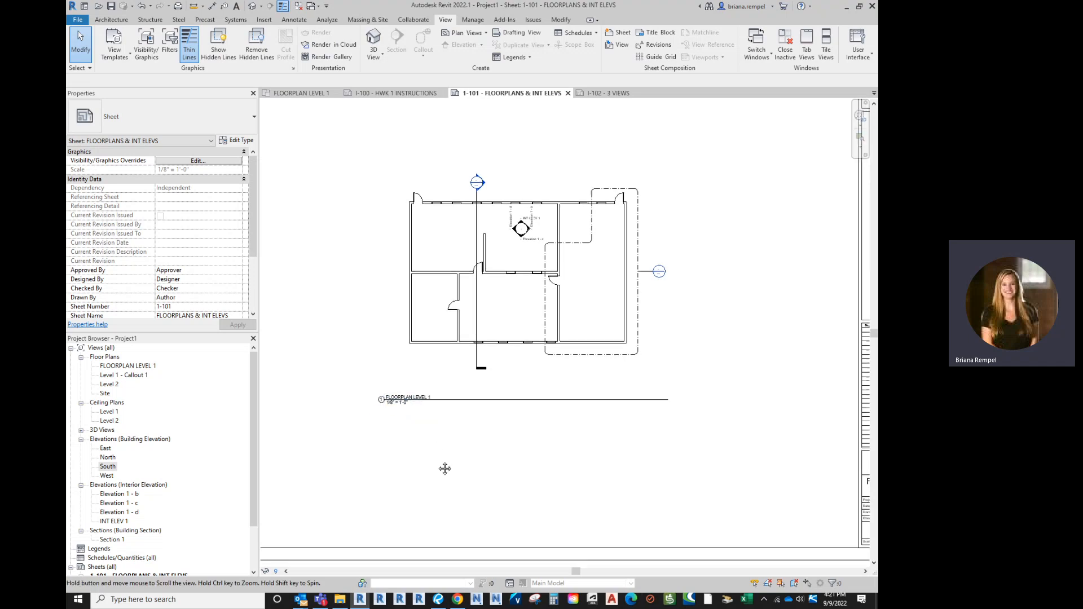
Move the FLOORPLAN LEVEL 1 viewport to the sheet's lower left
left_click(141, 368)
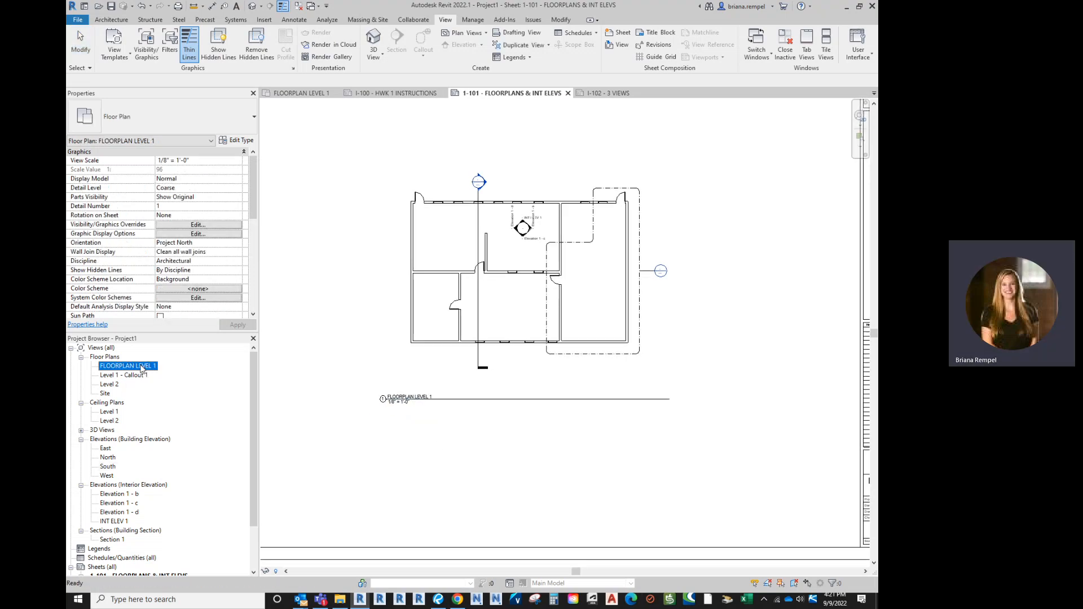
left_click(422, 387)
left_click(135, 375)
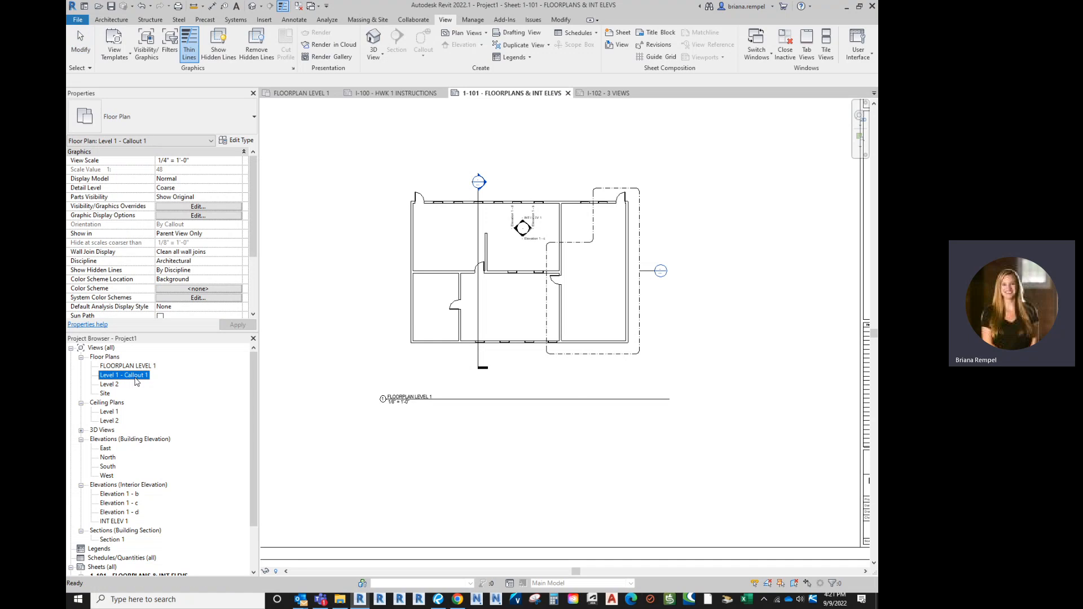
left_click(516, 468)
scroll(573, 406, "down", 3)
left_click_drag(573, 347, 429, 431)
Place the Level 1 - Callout 1 view on the right side of the sheet
left_click_drag(129, 379, 708, 437)
left_click(615, 423)
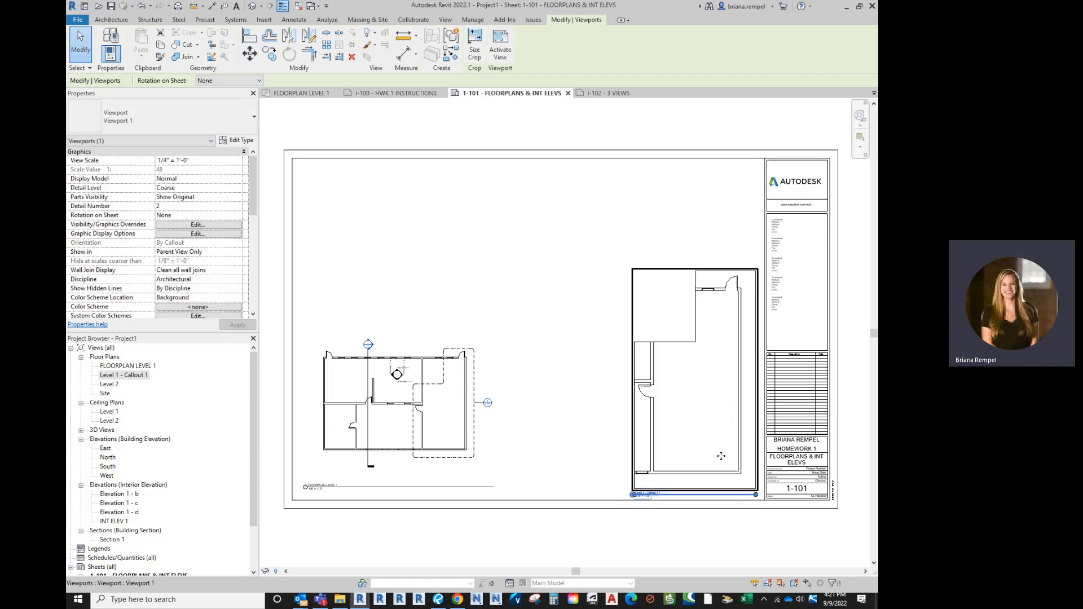
scroll(770, 496, "up", 3)
left_click(448, 403)
scroll(555, 430, "down", 3)
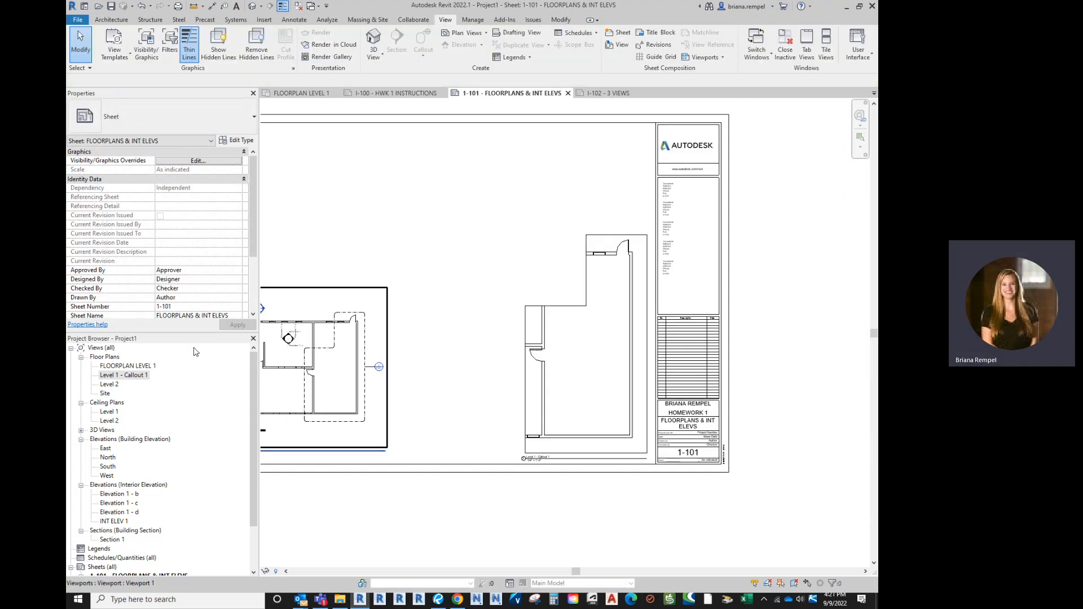
Rename Level 1 - Callout 1 to ENLARGED FLOORPLAN from the Project Browser
left_click(134, 375)
right_click(134, 375)
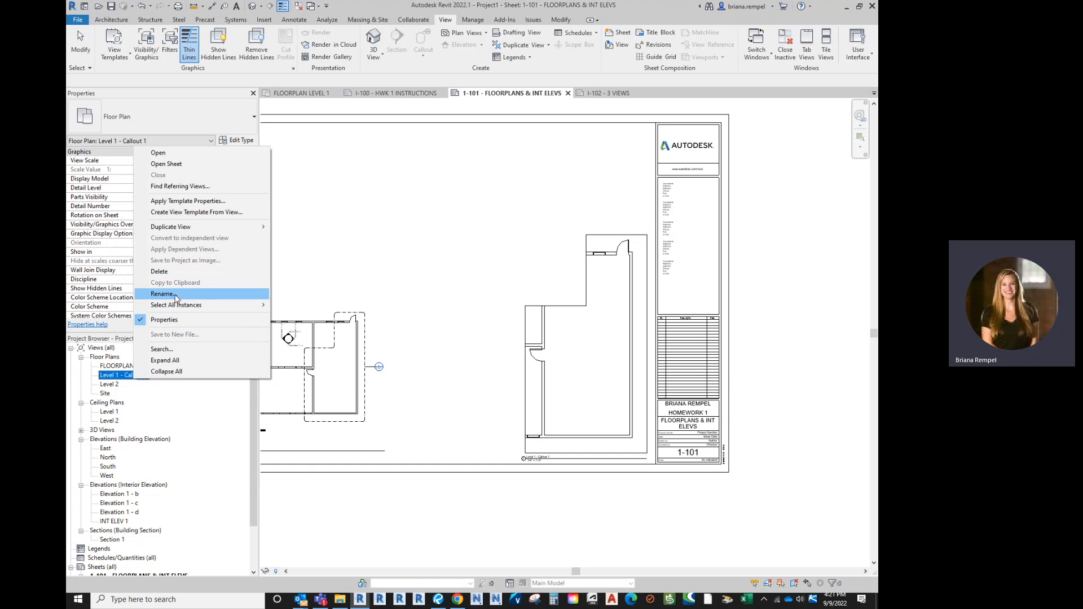
left_click(174, 294)
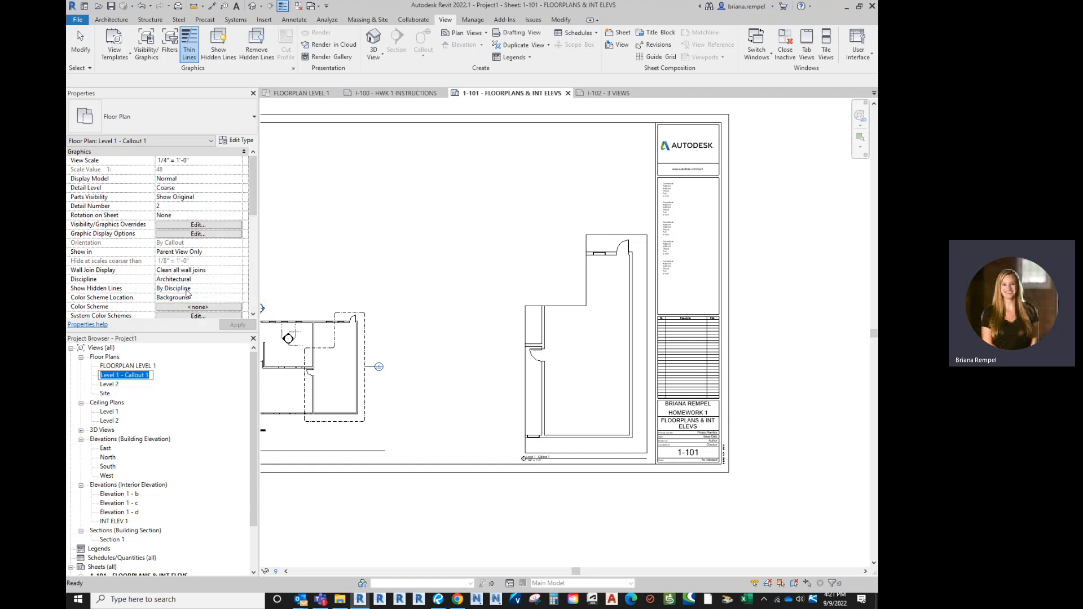
type("ENLARGED FLOORPLAN")
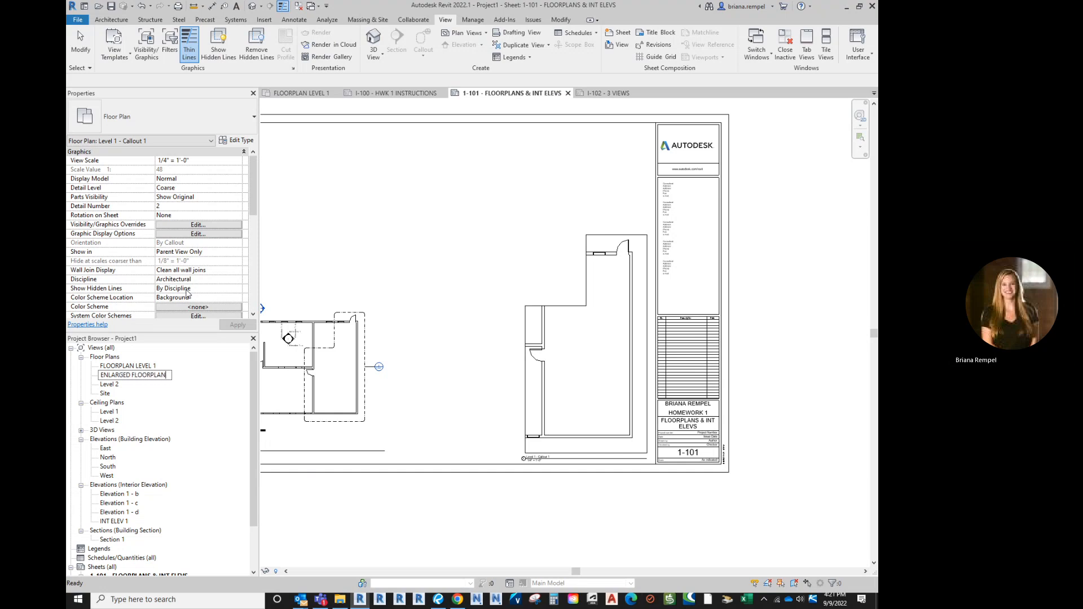
key("Return")
Shift the enlarged plan viewport slightly left on sheet I-101
left_click(528, 245)
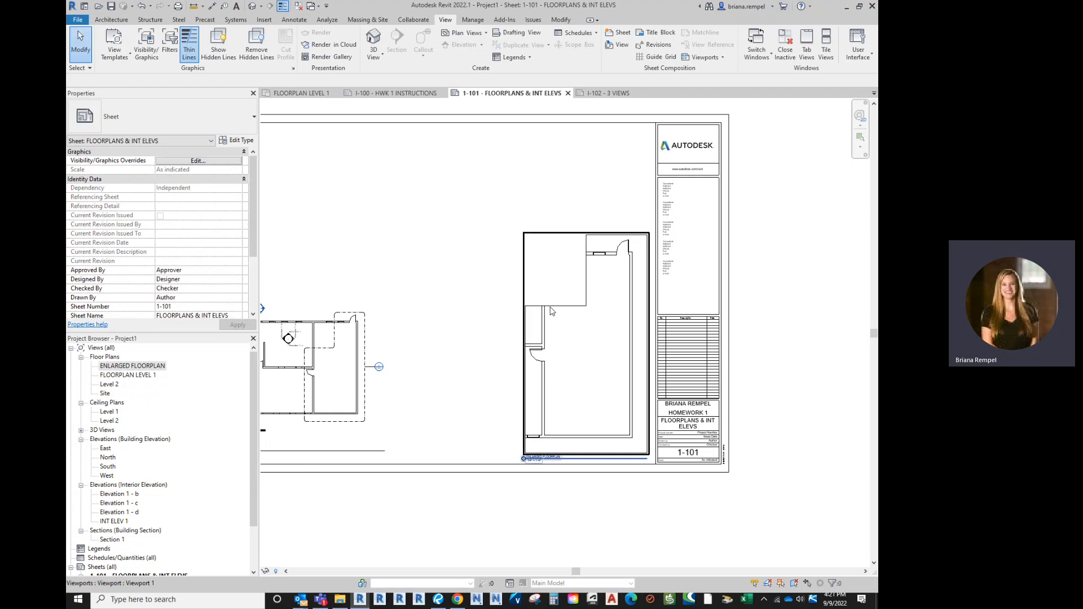
left_click_drag(563, 373, 542, 375)
middle_click_drag(476, 394, 557, 364)
scroll(555, 359, "down", 1)
Set the Level 1 floor plan viewport's view scale to 1/4" = 1'-0"
left_click(463, 340)
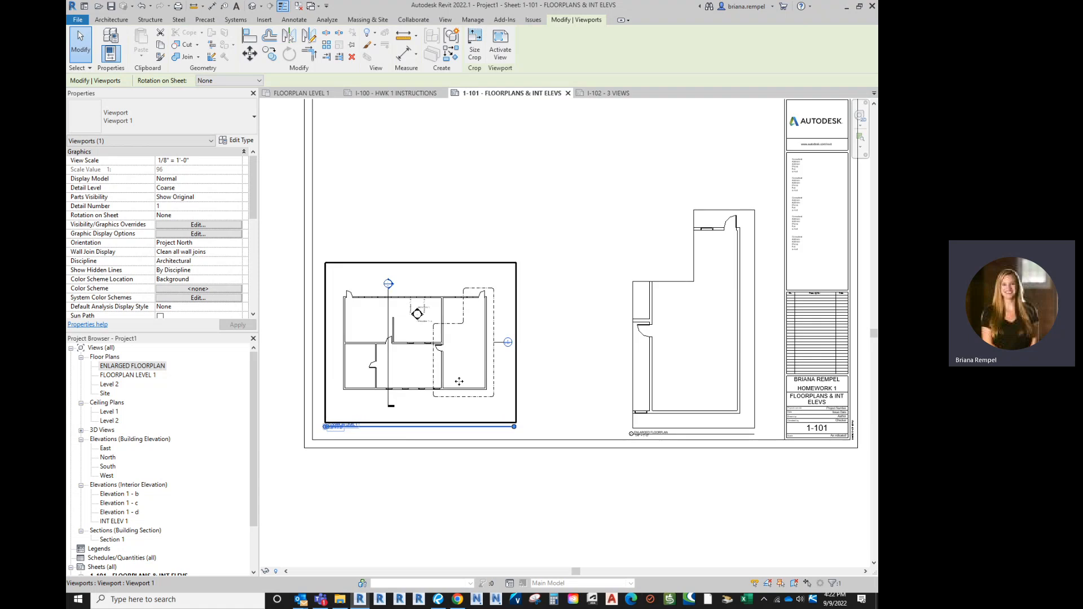
left_click(237, 161)
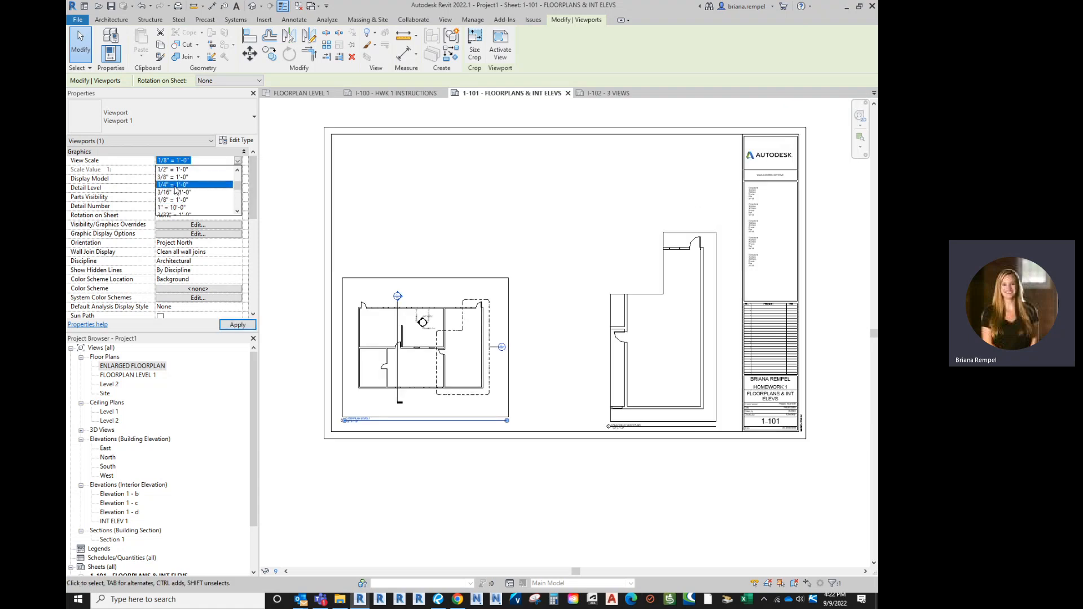
left_click(180, 184)
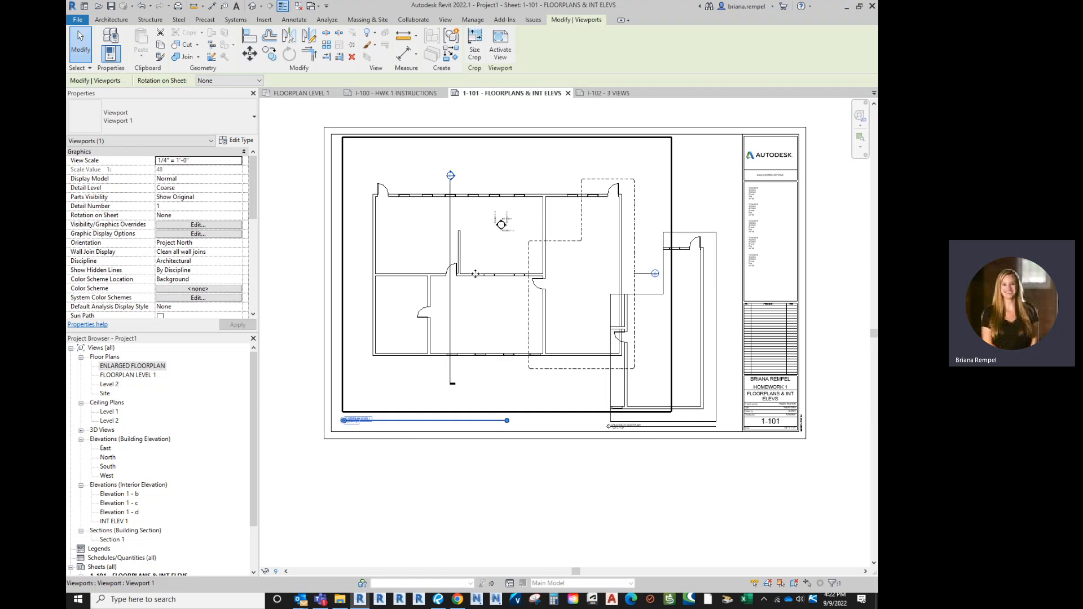
left_click(514, 490)
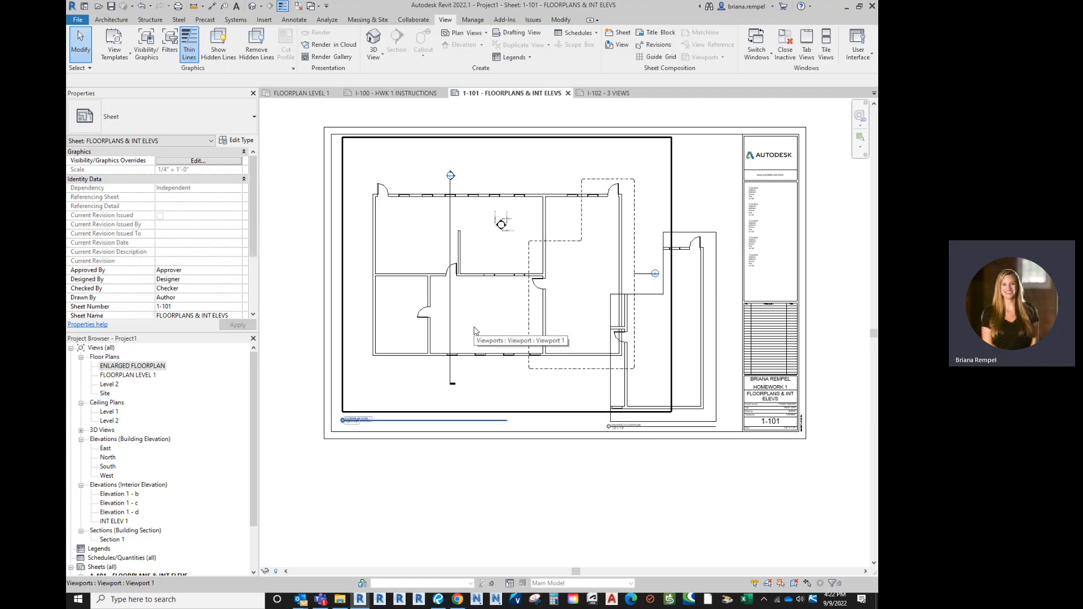
scroll(379, 441, "up", 3)
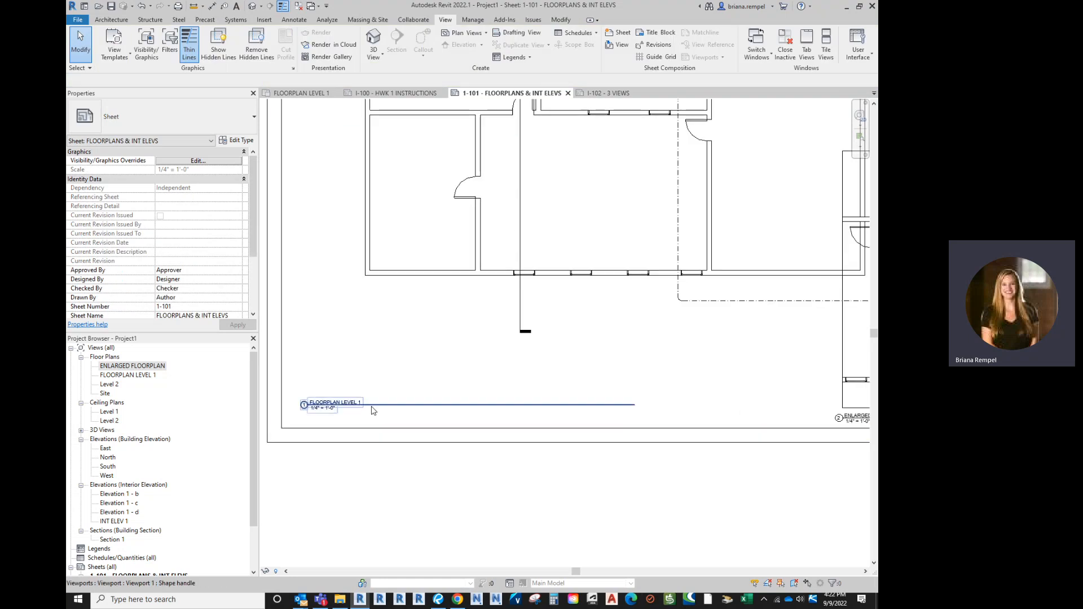
left_click(373, 409)
scroll(387, 451, "down", 3)
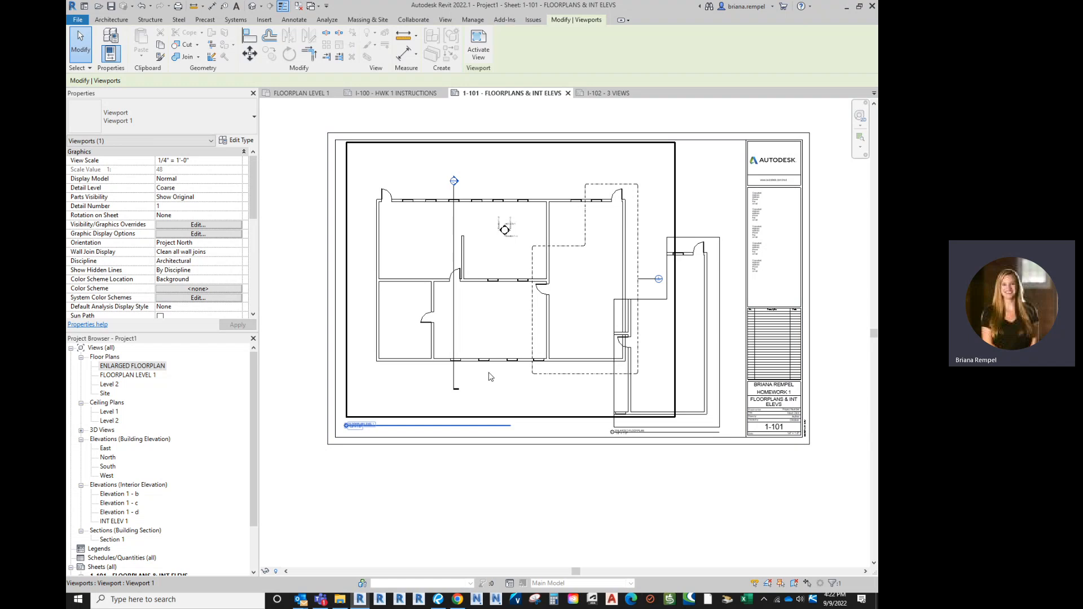
left_click(505, 462)
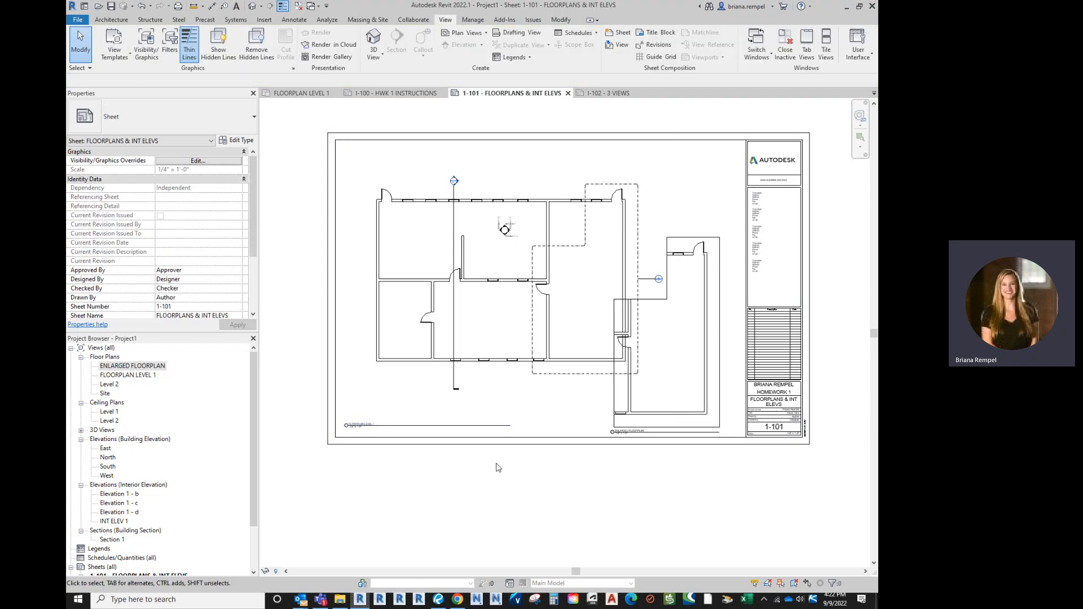
left_click(511, 301)
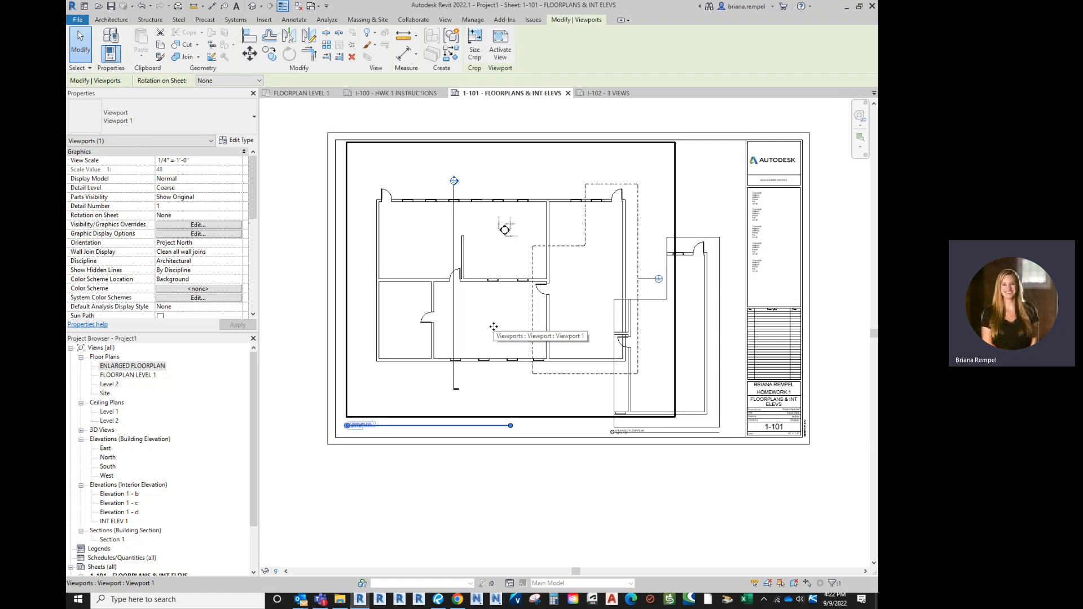
Extend the floor plan viewport's title line to the right
key("Escape")
left_click(504, 379)
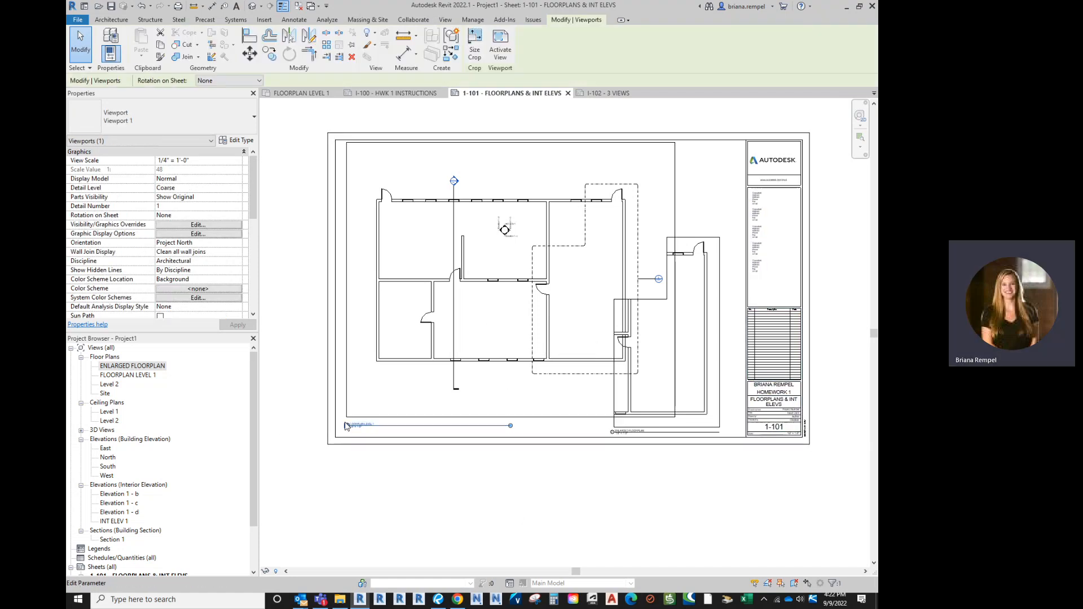
left_click_drag(510, 425, 666, 426)
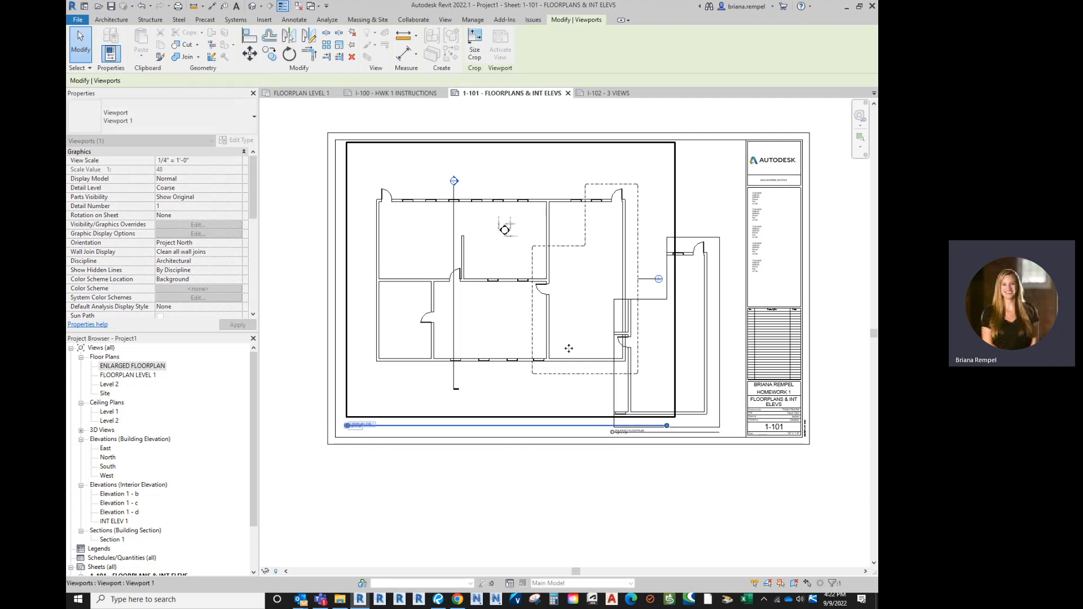
left_click(501, 479)
Set the floor plan viewport scale back to 1/8" = 1'-0"
left_click(506, 340)
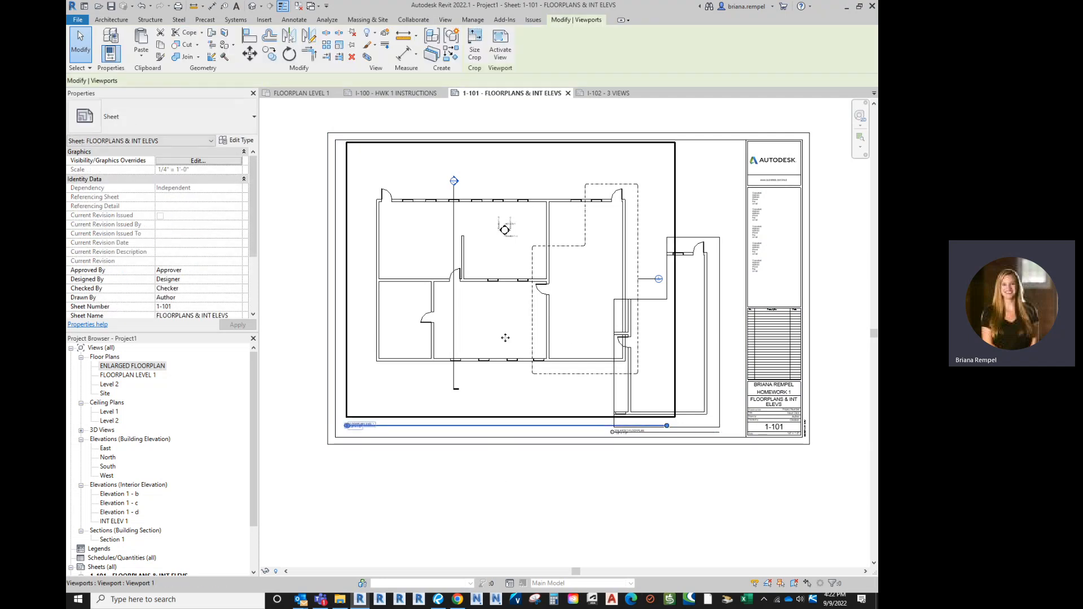
left_click(237, 161)
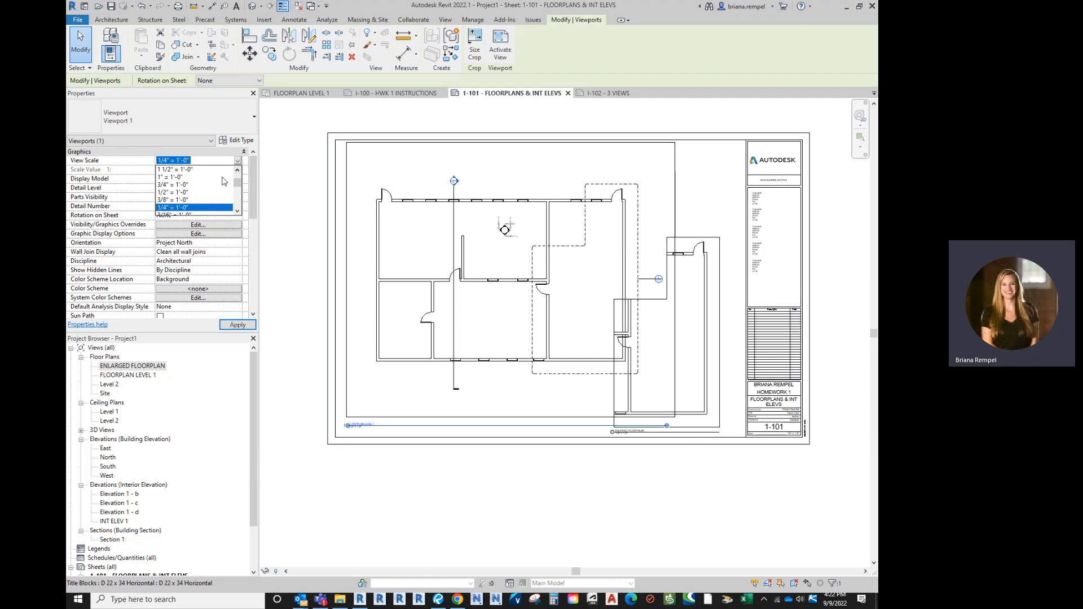
scroll(176, 198, "down", 1)
left_click(178, 210)
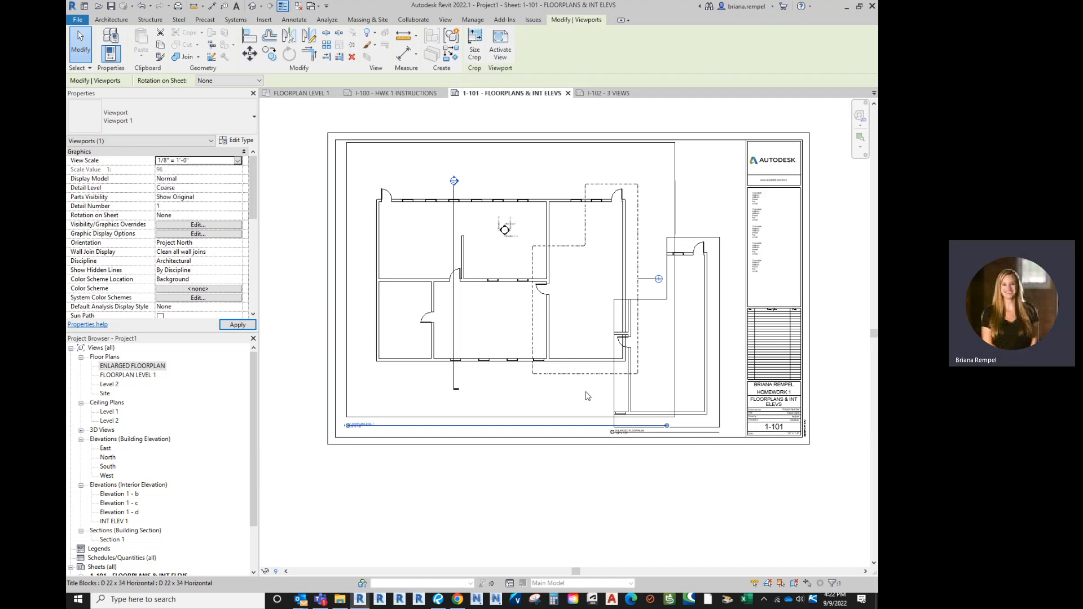
left_click(508, 483)
Shorten the floor plan's title line to fit the plan width
left_click(449, 382)
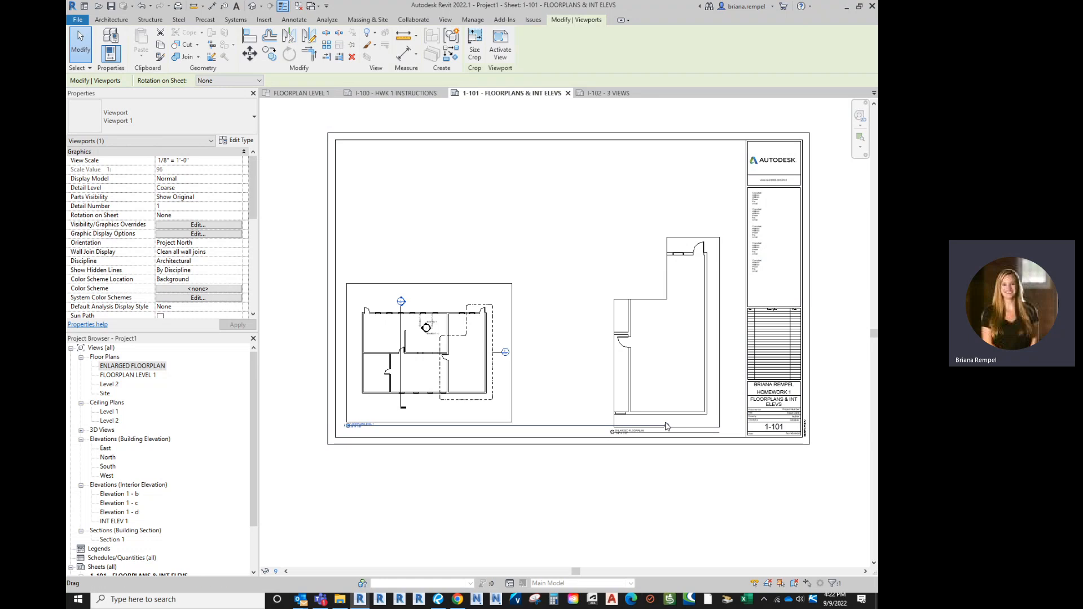
left_click_drag(658, 426, 507, 425)
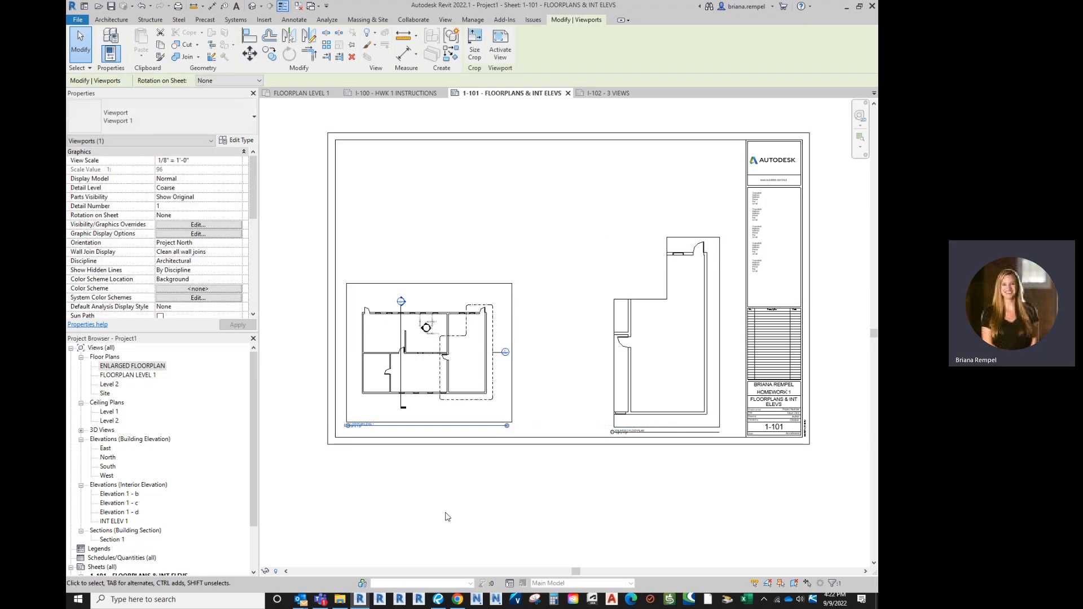
scroll(357, 460, "up", 2)
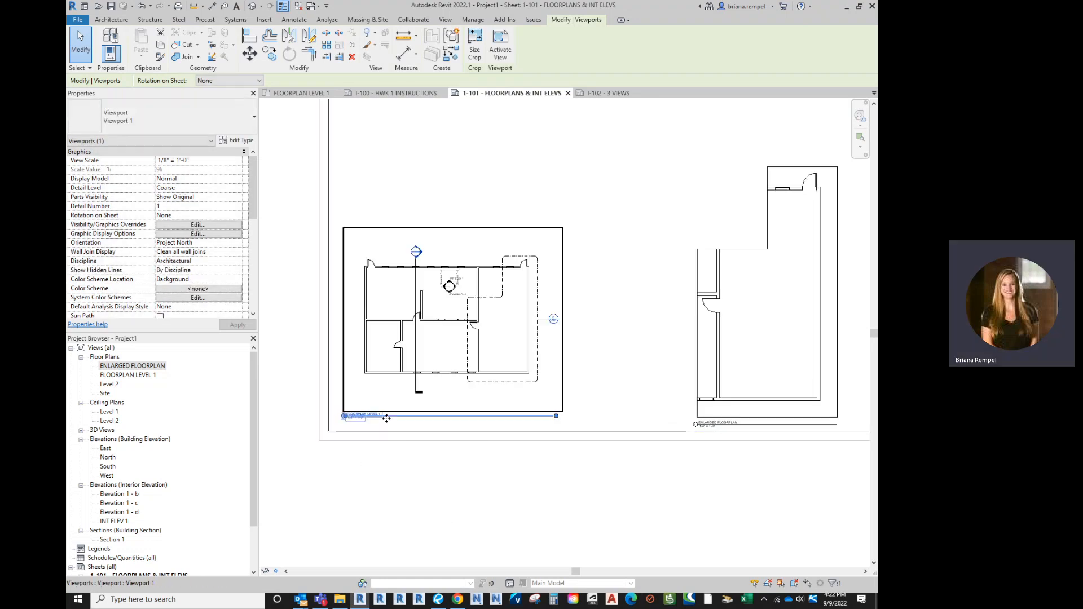
left_click(439, 194)
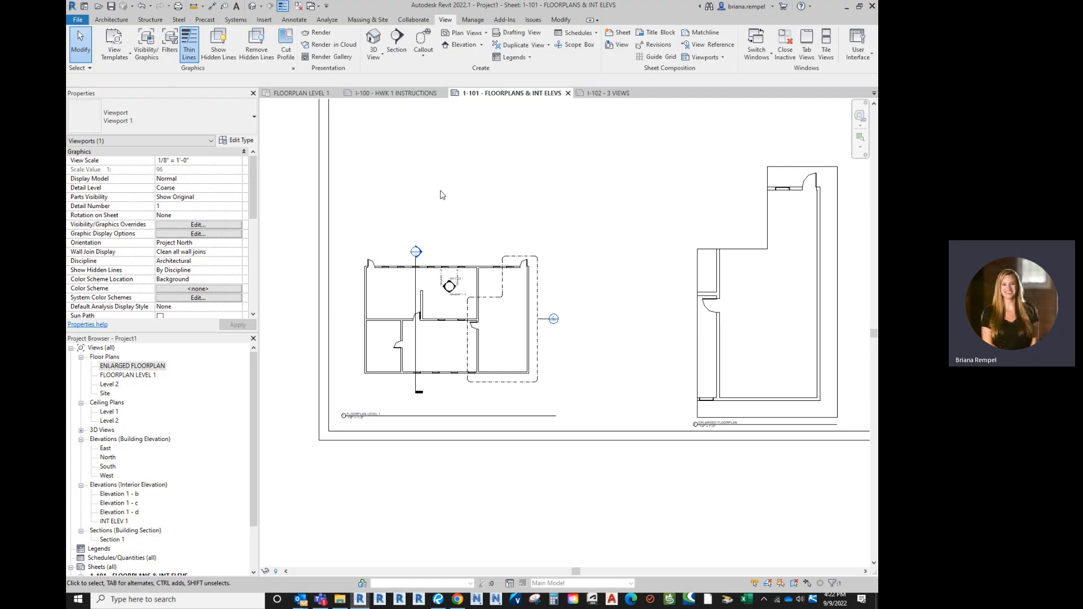
Move the FLOORPLAN LEVEL 1 title down to sit just below the plan
left_click(451, 416)
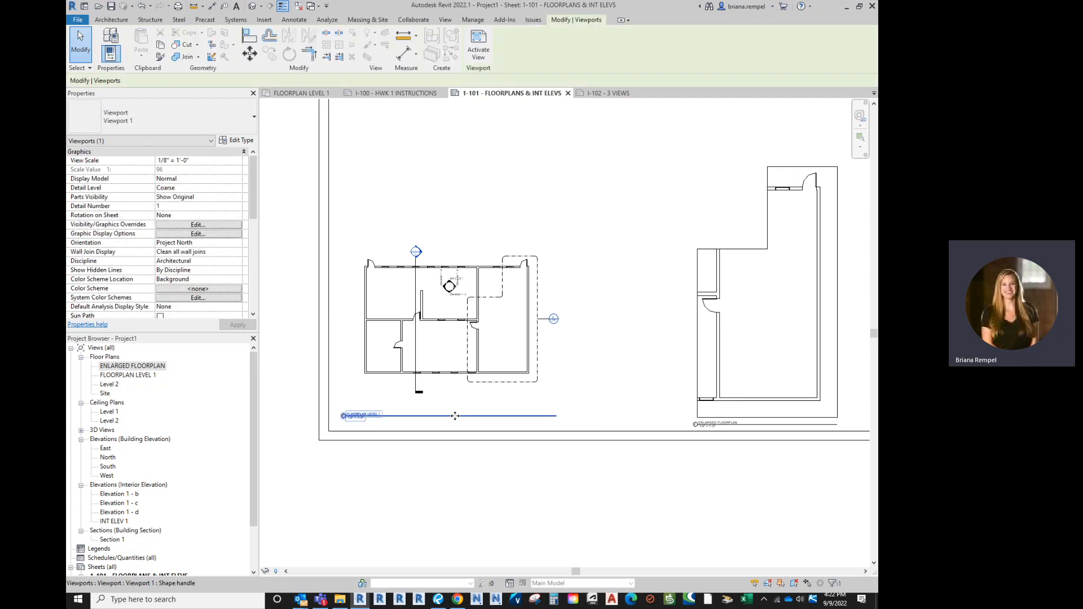
left_click_drag(451, 416, 473, 367)
left_click(454, 485)
left_click(461, 425)
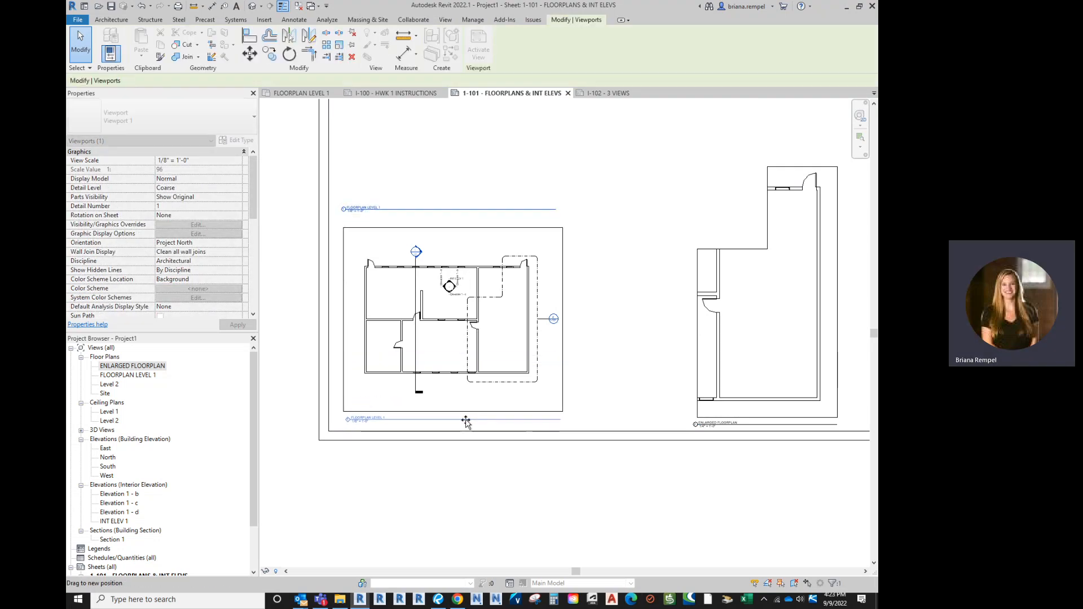
left_click_drag(466, 420, 471, 430)
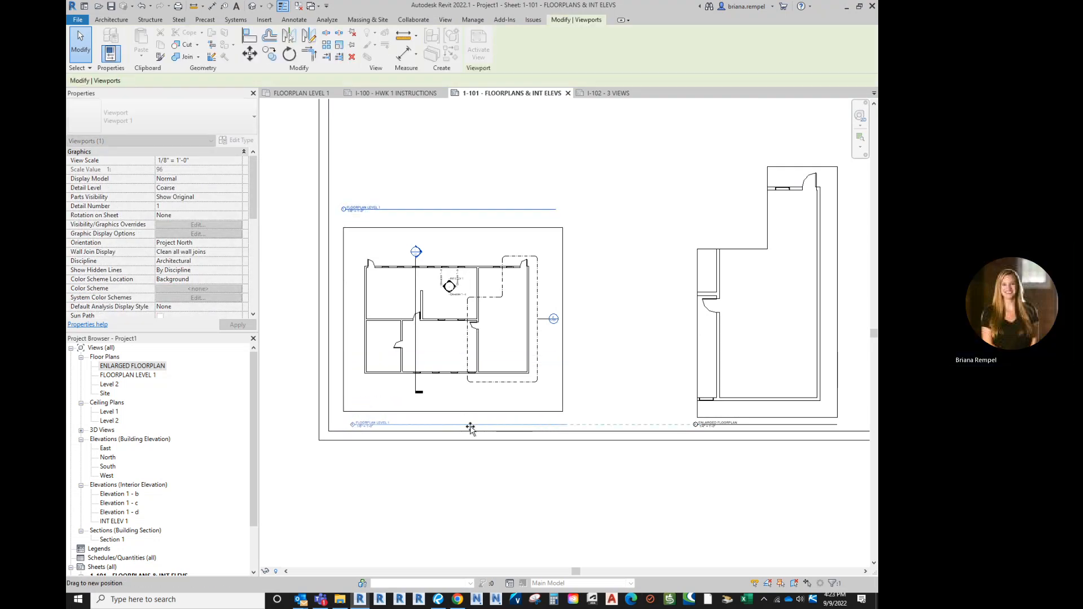
left_click(486, 528)
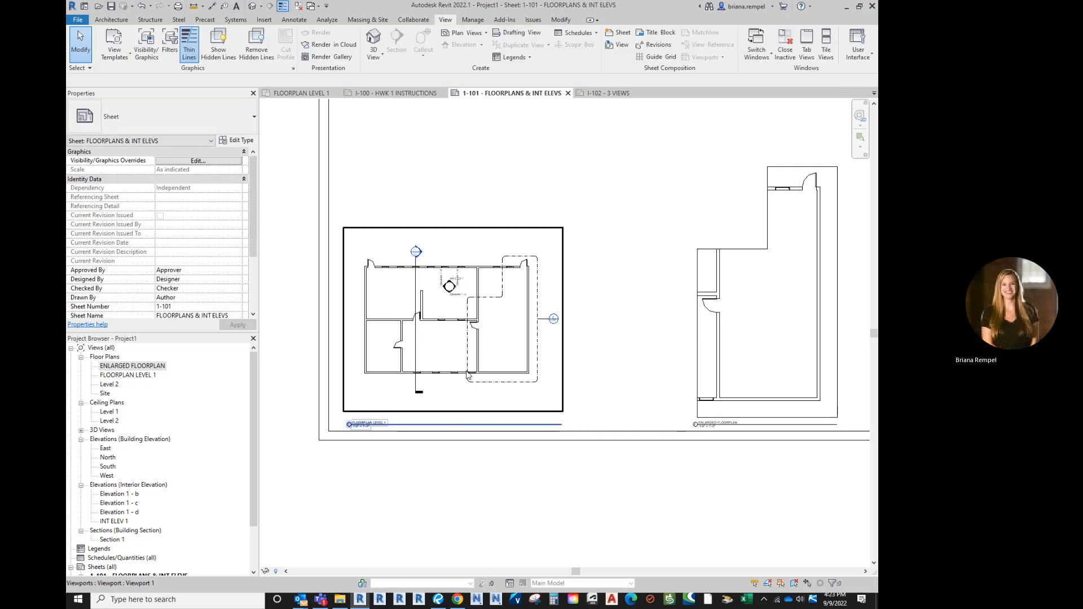
Center the sheet on the Level 1 plan viewport and reselect it
scroll(463, 195, "down", 3)
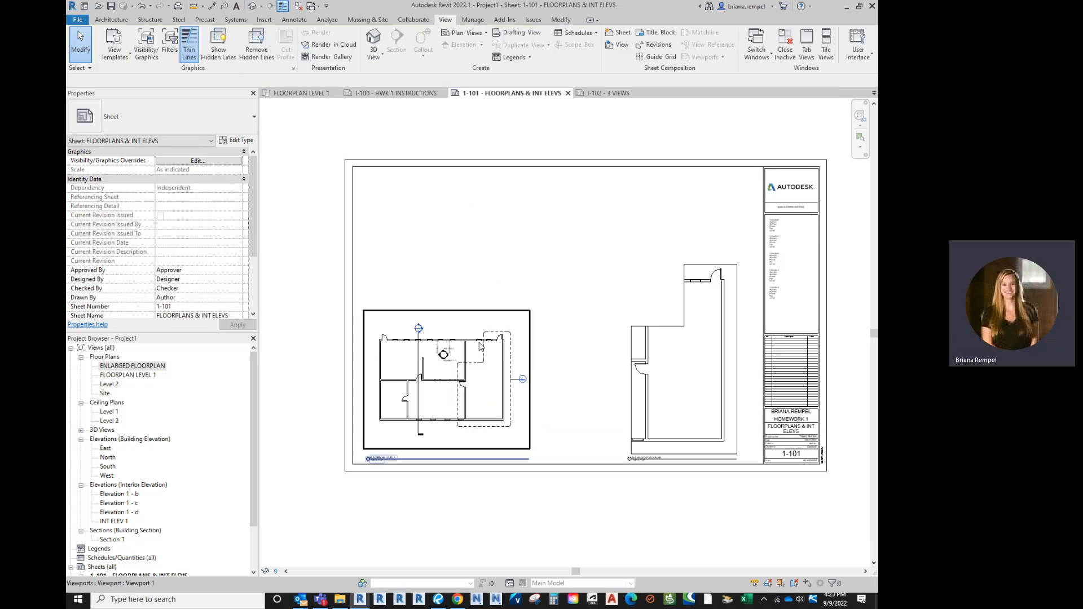
left_click(468, 378)
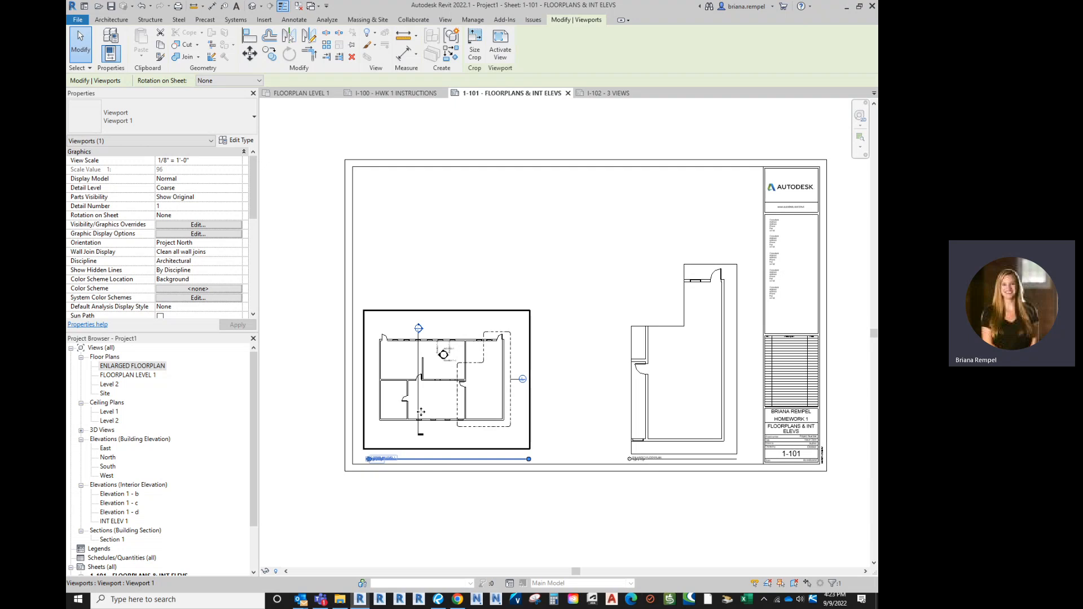
scroll(444, 401, "up", 1)
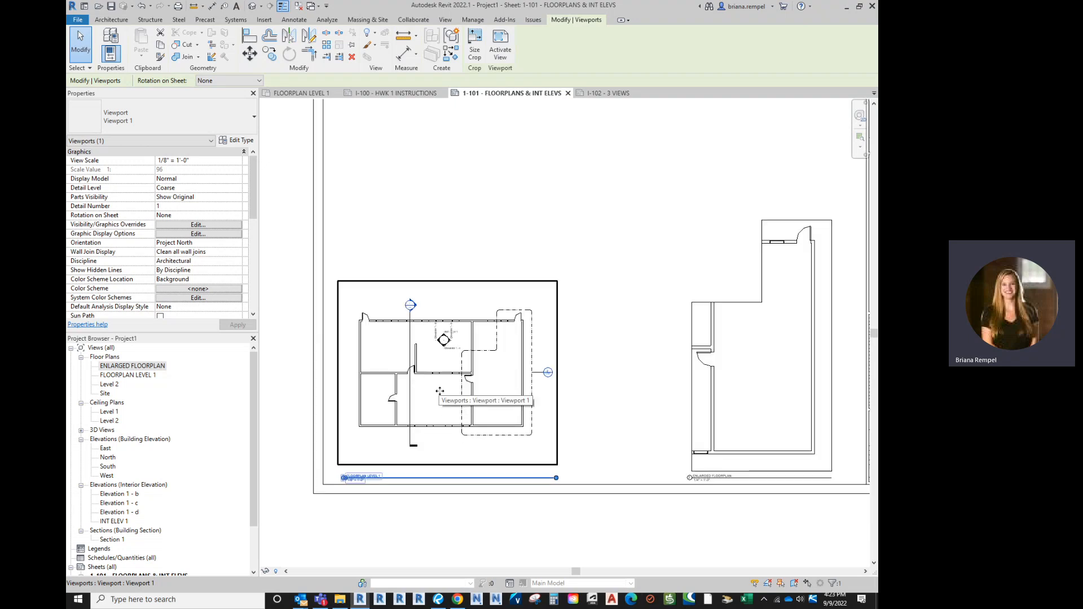
scroll(377, 399, "up", 1)
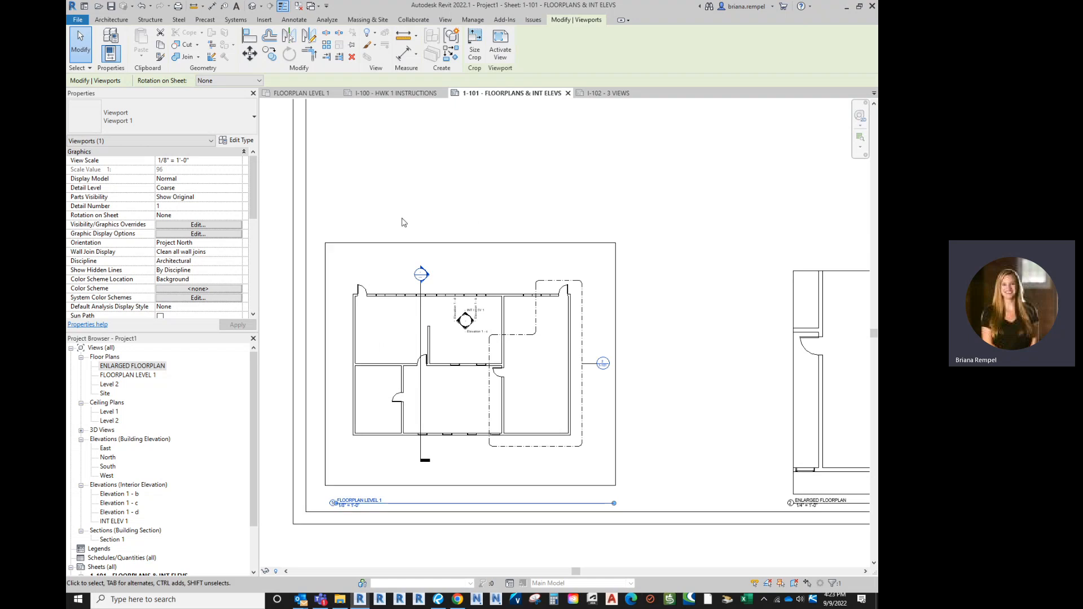
middle_click_drag(471, 218, 494, 211)
left_click(513, 237)
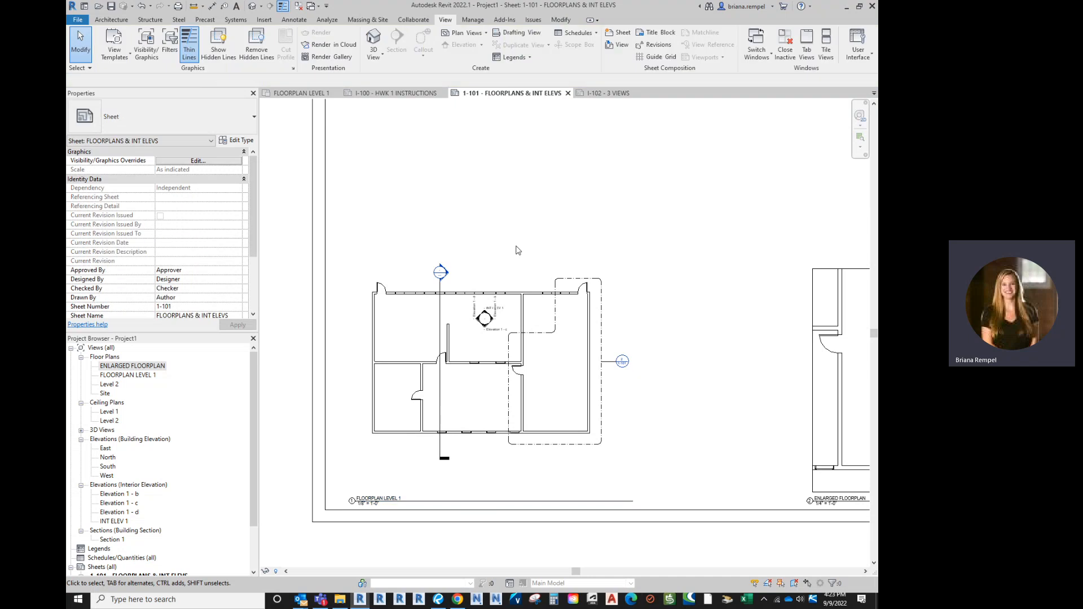
left_click(515, 247)
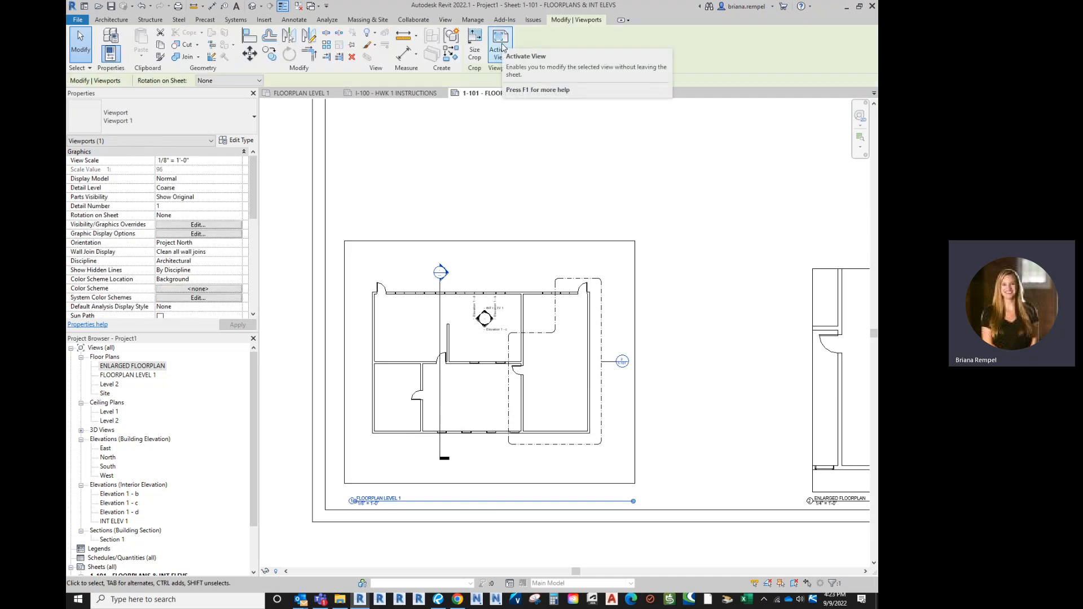
left_click(502, 46)
scroll(340, 522, "up", 4)
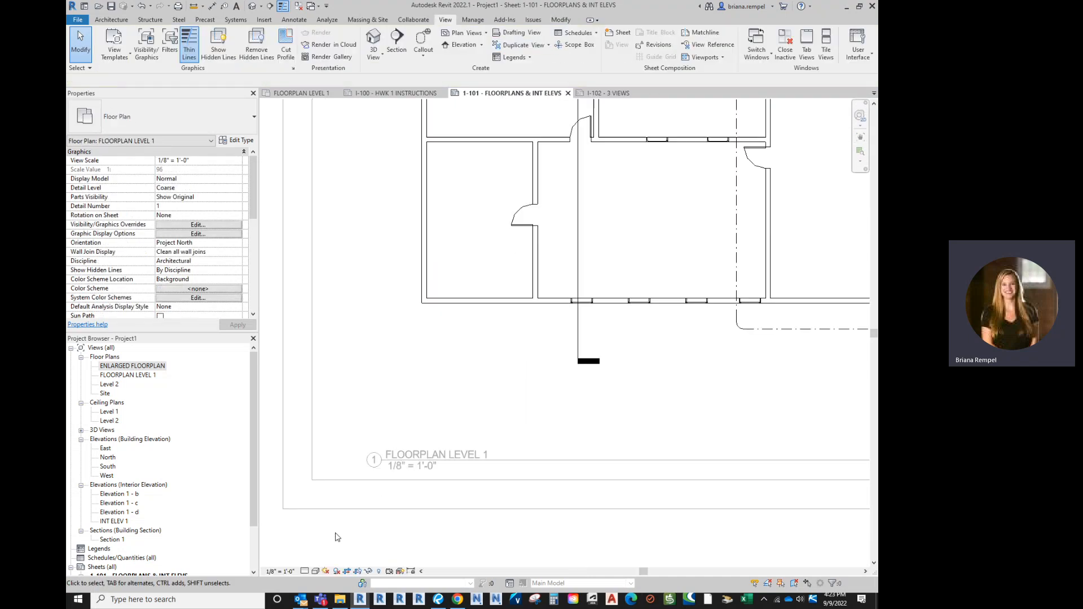
scroll(338, 508, "down", 3)
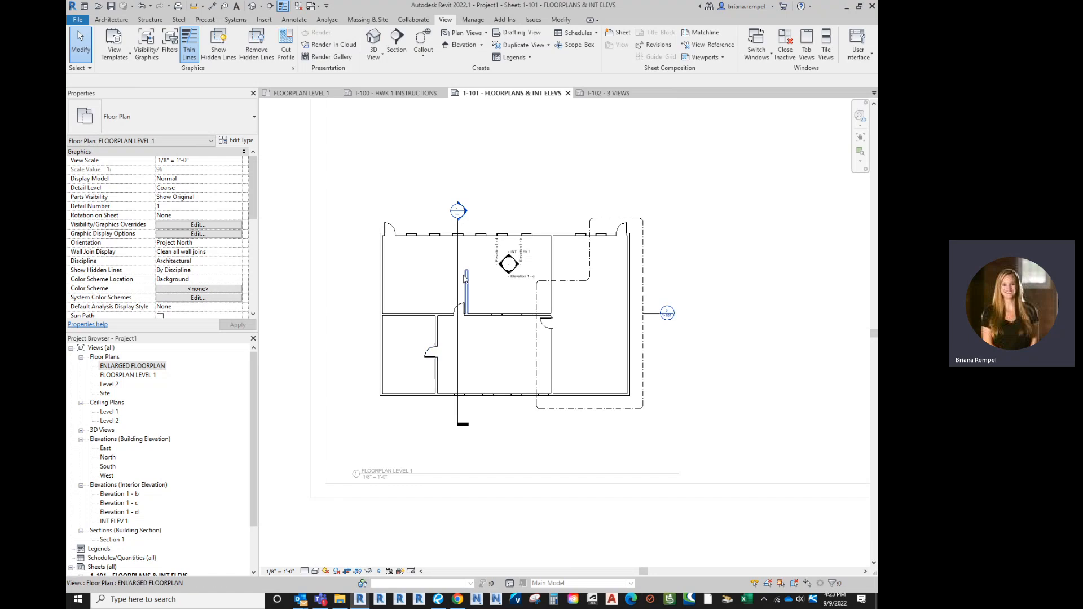
scroll(466, 299, "up", 5)
scroll(496, 324, "down", 5)
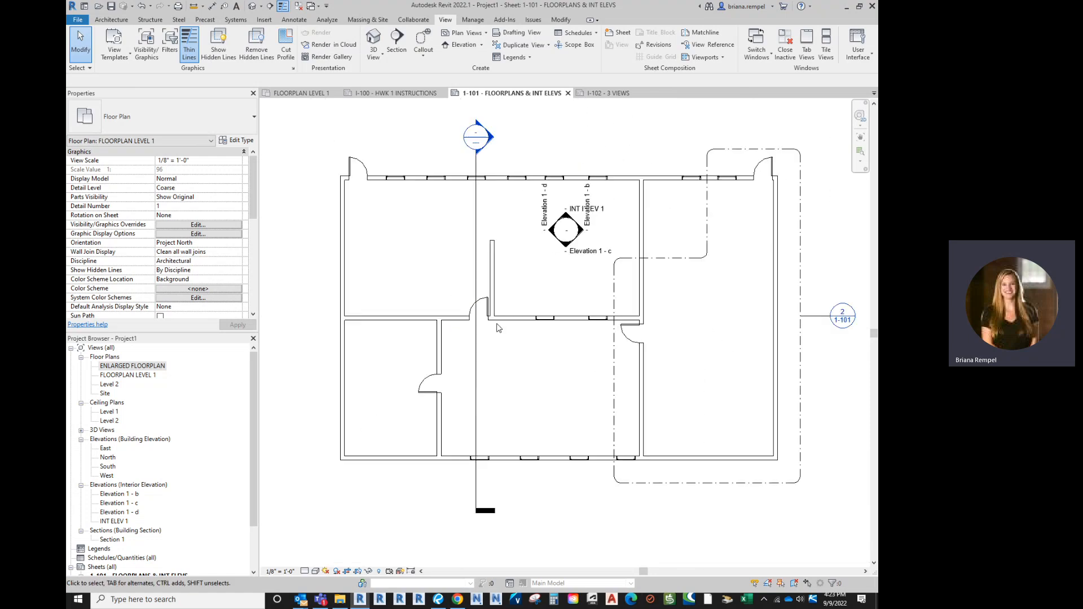
middle_click_drag(529, 359, 490, 383)
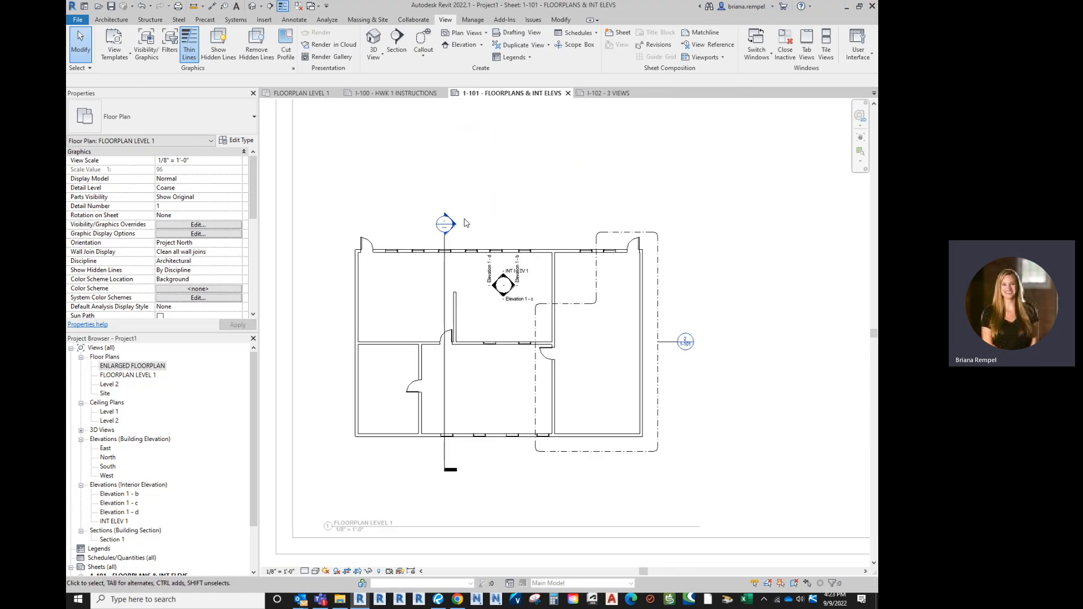
scroll(436, 222, "down", 1)
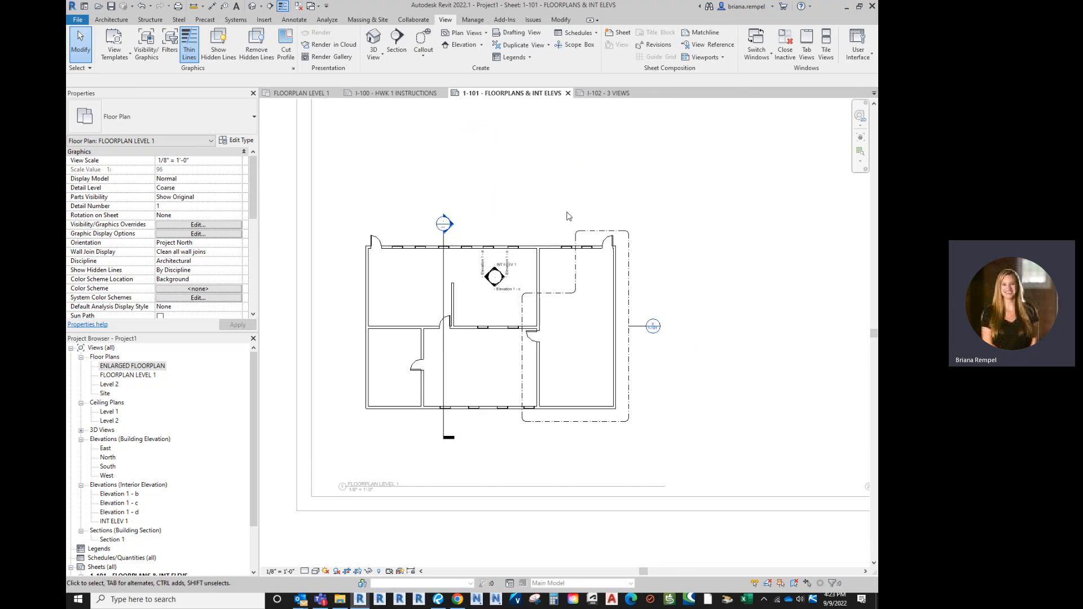
left_click(420, 253)
scroll(553, 307, "down", 3)
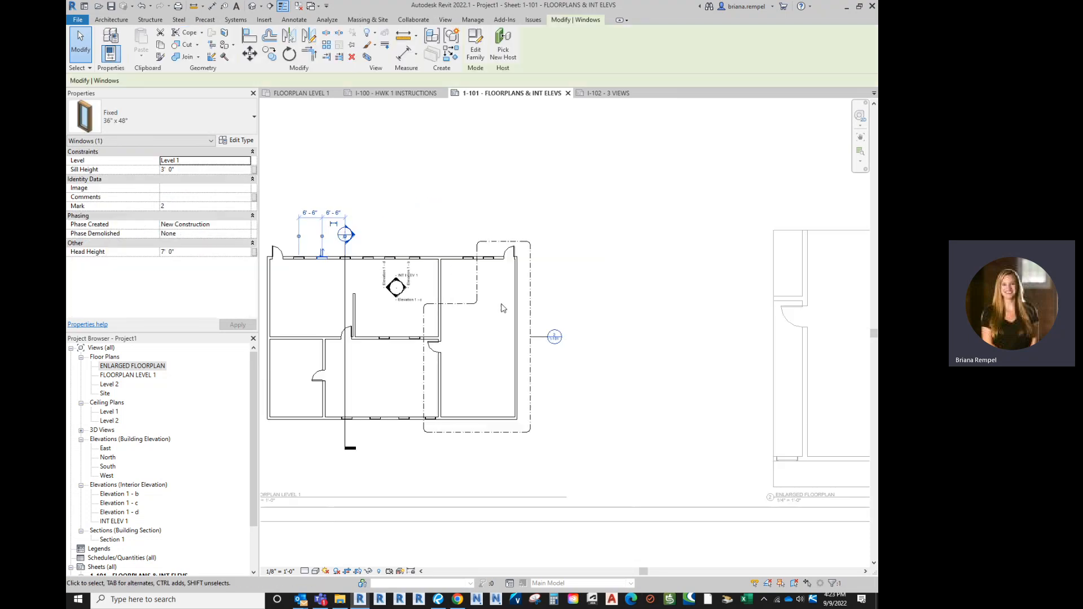
middle_click_drag(489, 341, 424, 345)
scroll(424, 345, "up", 1)
left_click(381, 343)
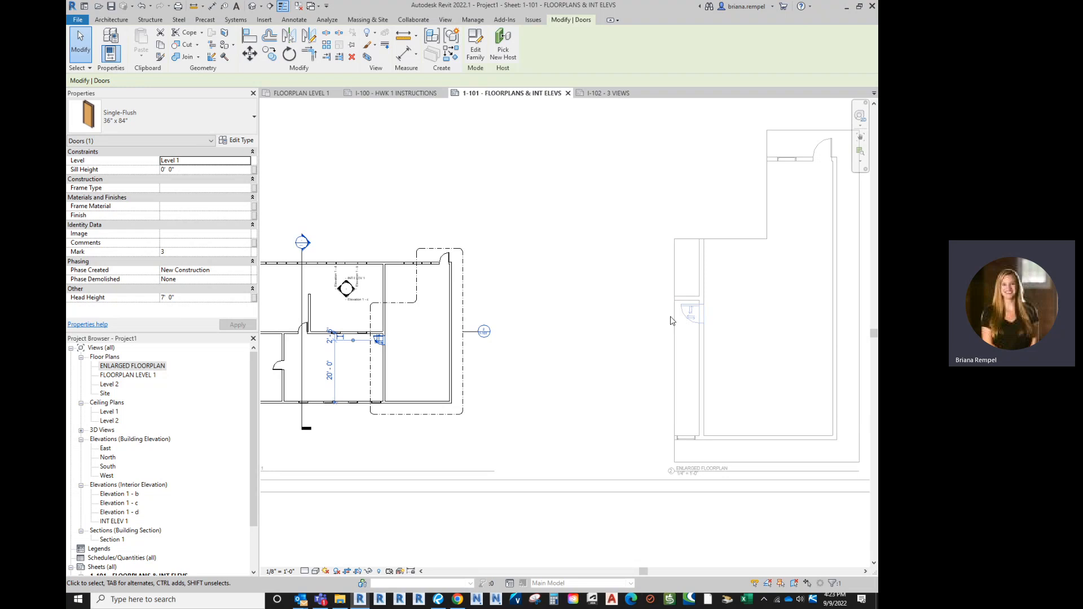
key("Escape")
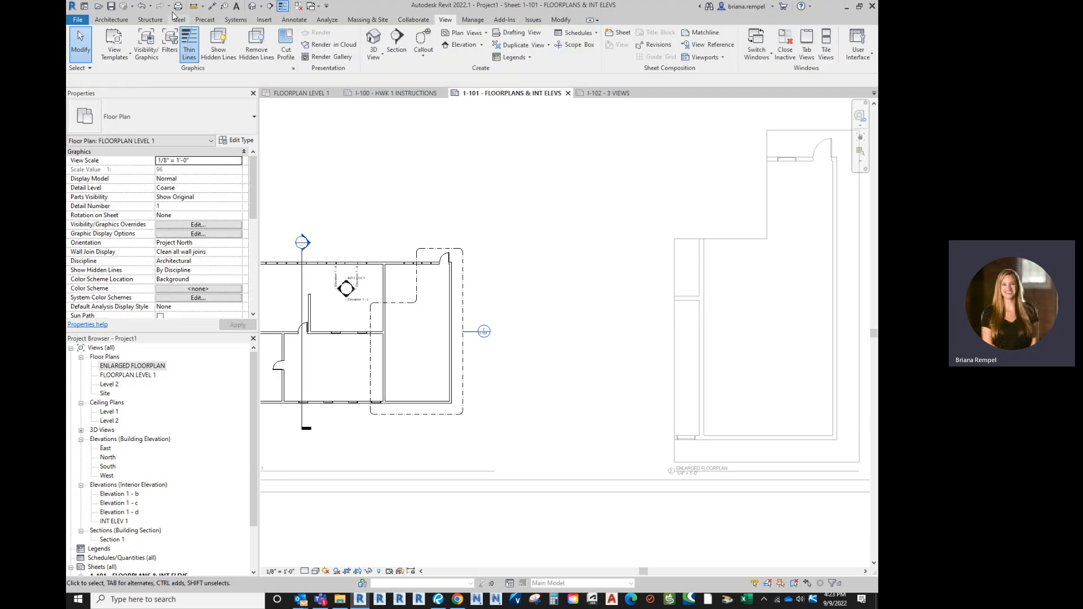
left_click(141, 6)
middle_click_drag(422, 343, 532, 343)
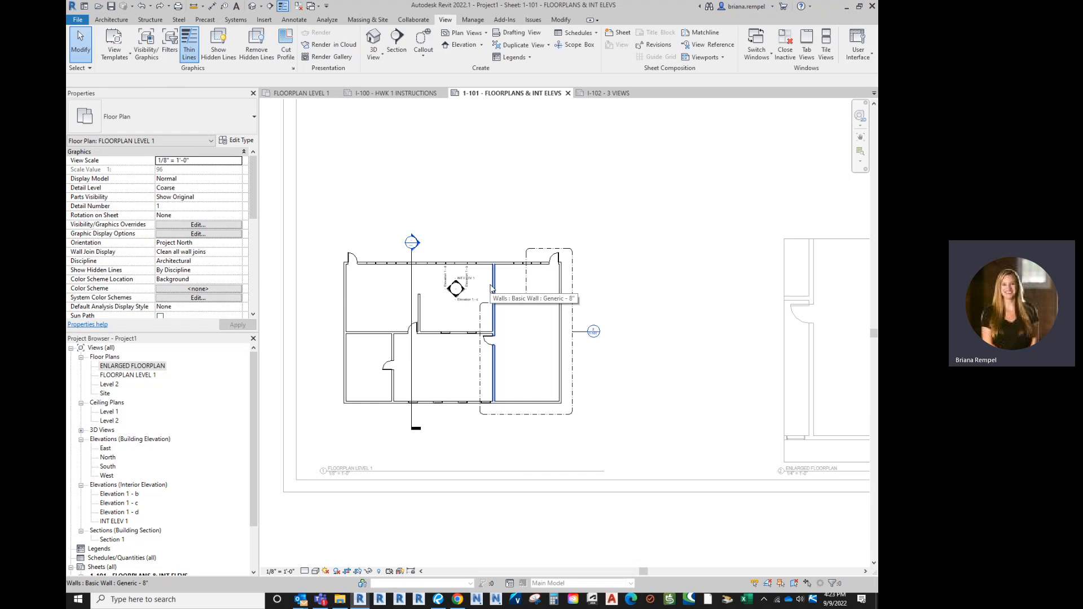
scroll(496, 326, "up", 2)
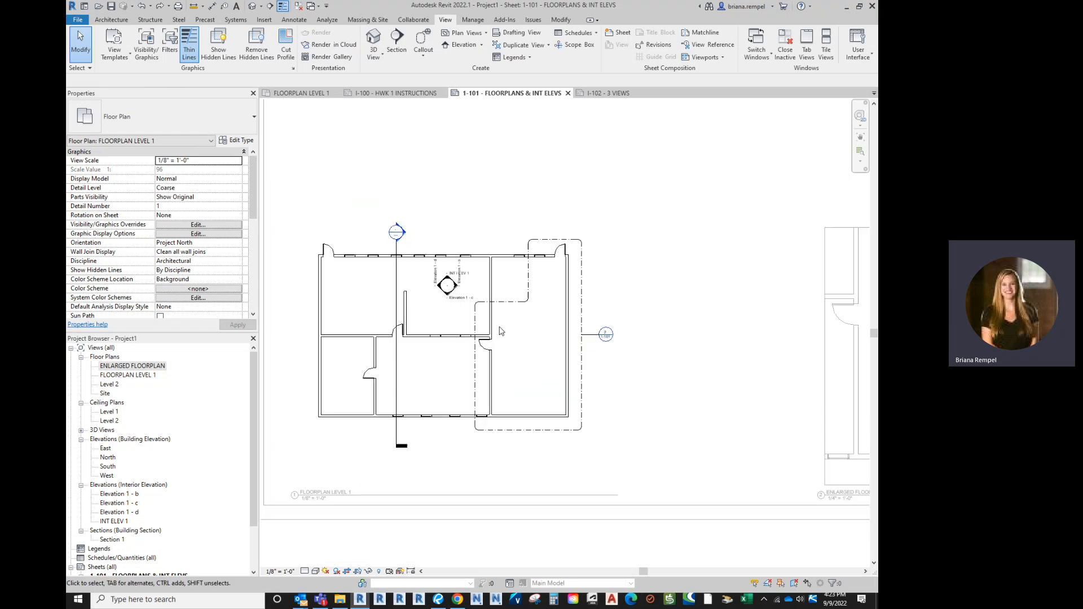
scroll(503, 342, "down", 1)
right_click(467, 233)
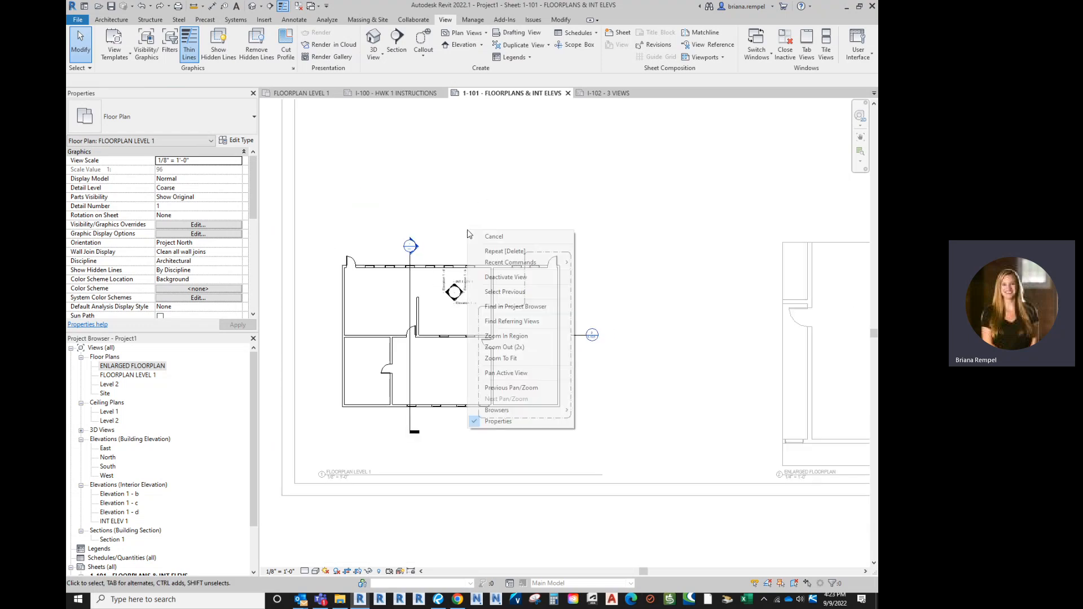
left_click(502, 278)
scroll(602, 331, "down", 3)
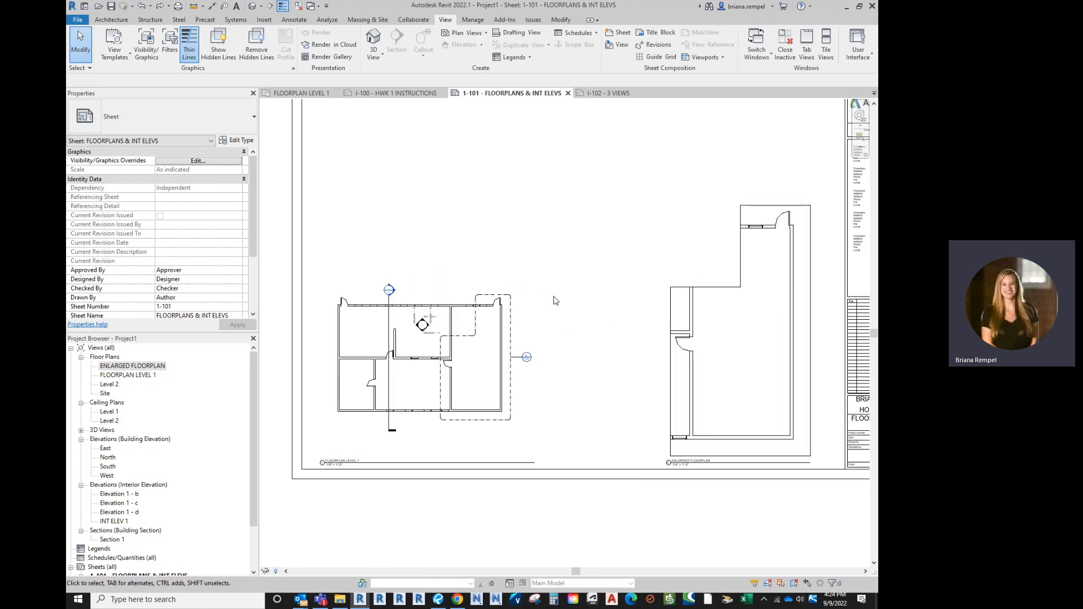
double_click(464, 360)
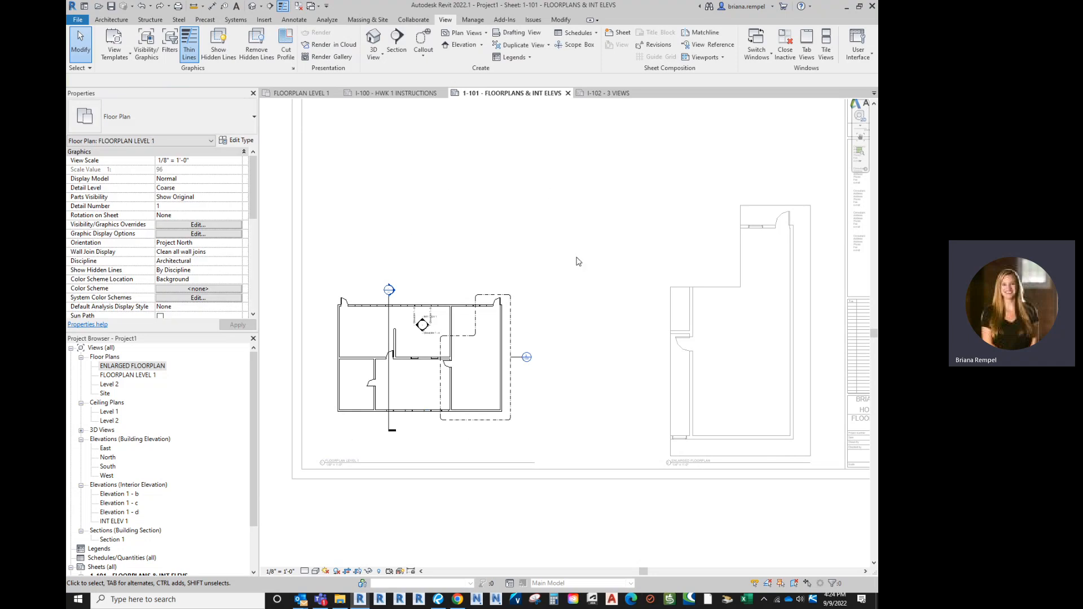
double_click(432, 188)
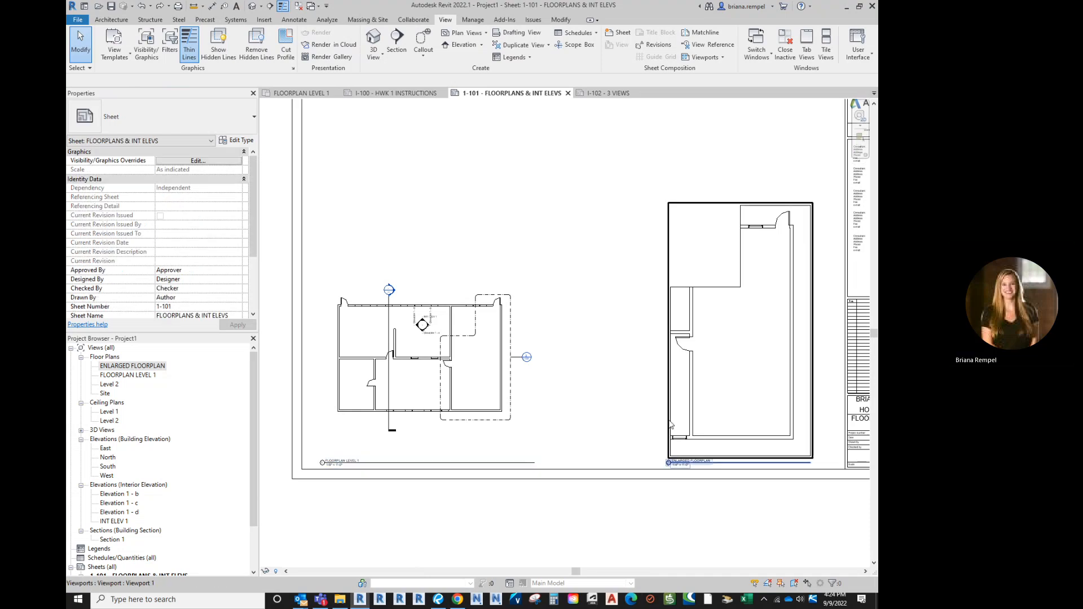
double_click(477, 380)
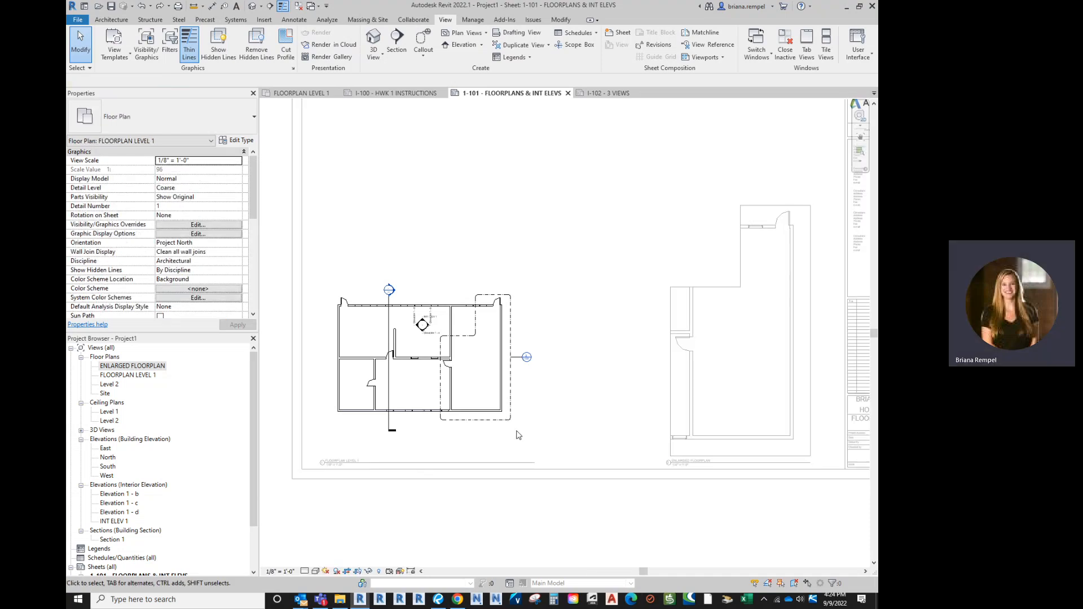
double_click(423, 269)
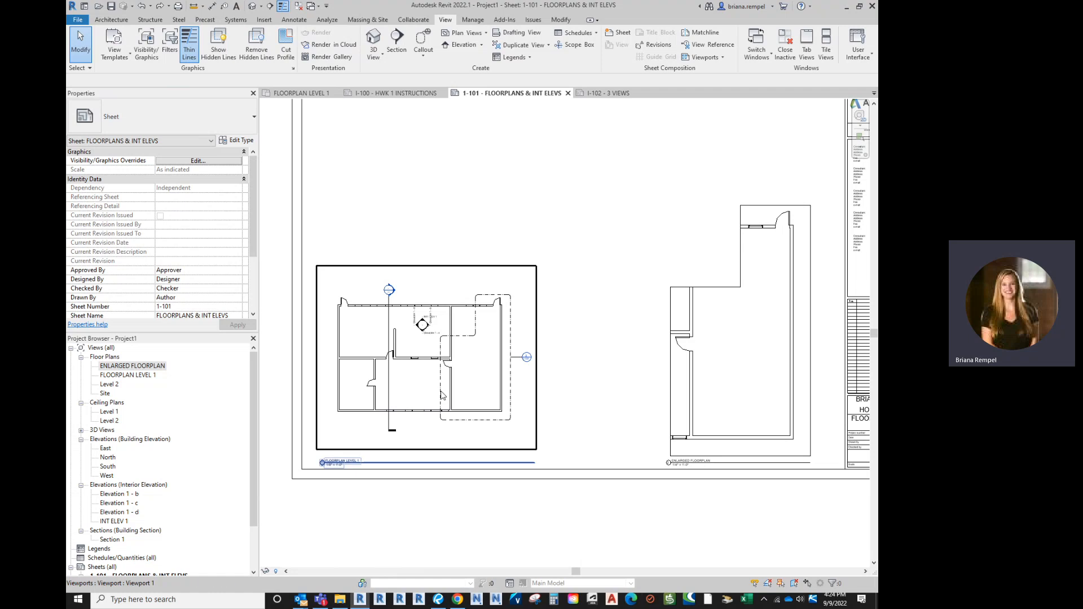
double_click(414, 382)
scroll(414, 382, "up", 3)
scroll(463, 427, "down", 1)
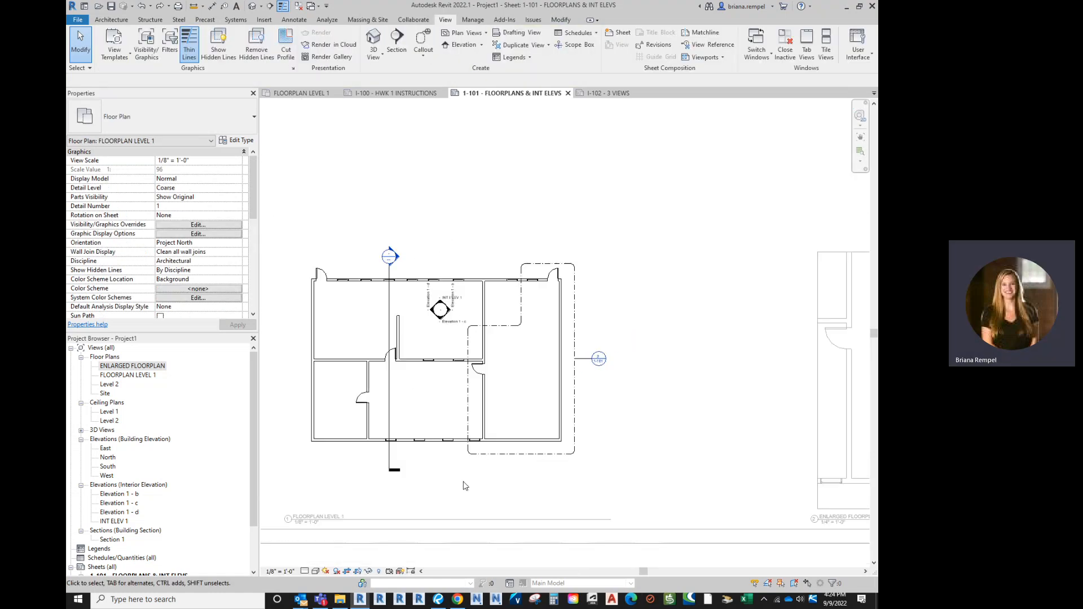
scroll(479, 506, "up", 2)
middle_click_drag(484, 499, 474, 365)
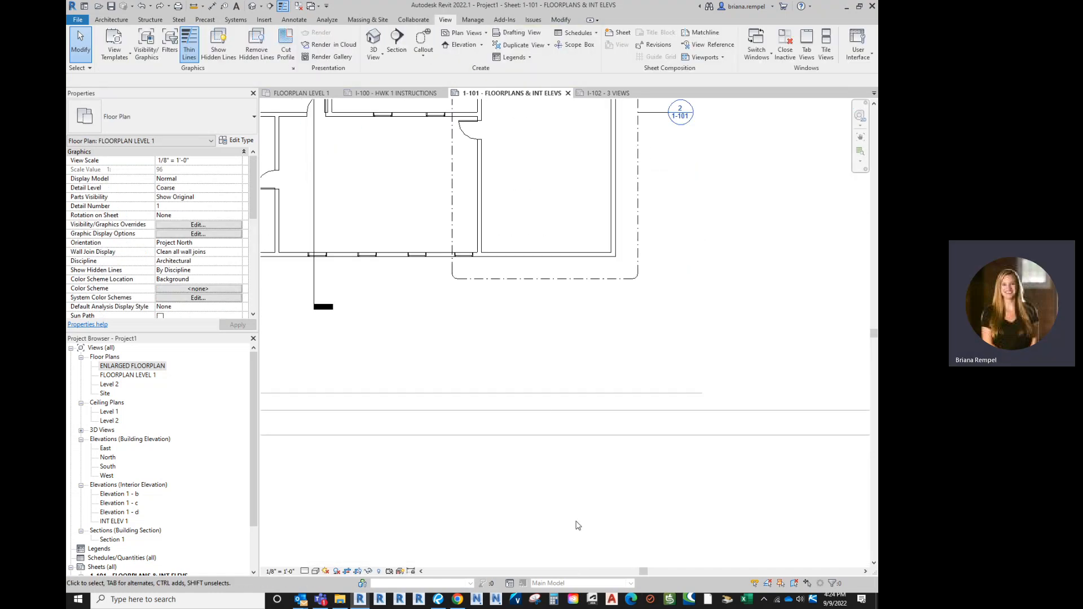
double_click(575, 502)
scroll(578, 454, "down", 3)
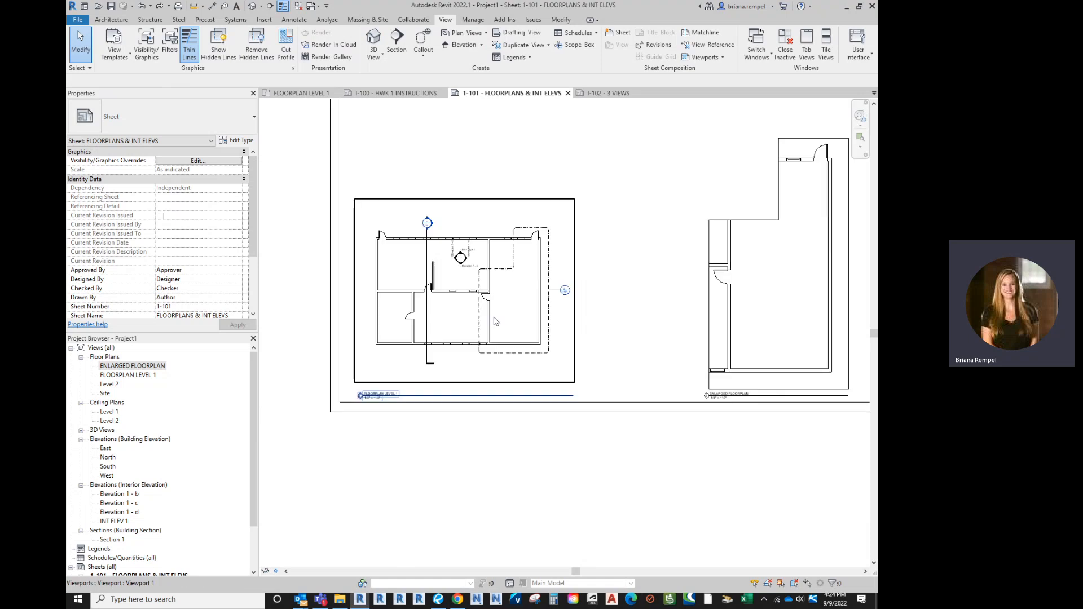
scroll(628, 305, "down", 4)
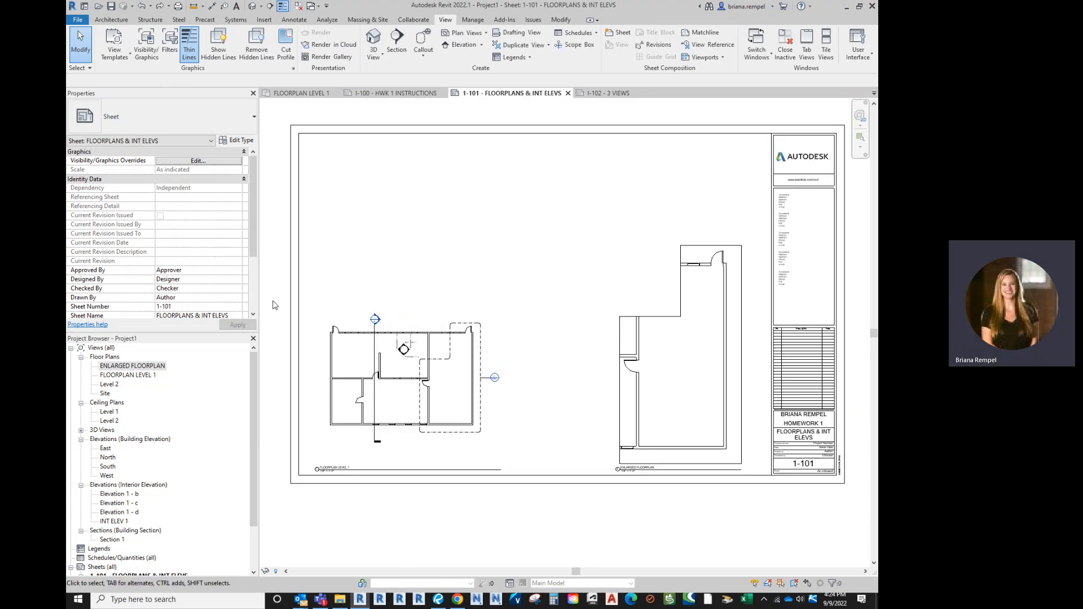
Place INT ELEV 1 and Elevation 1 - b above the floor plans on sheet I-101
left_click_drag(119, 522, 387, 201)
left_click(387, 201)
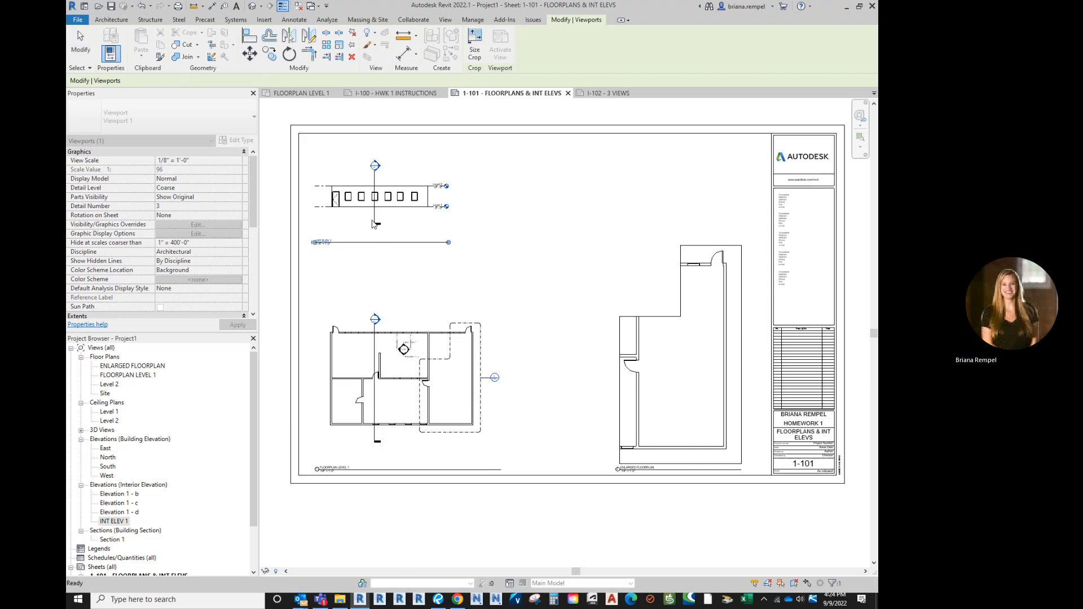
left_click_drag(121, 494, 583, 188)
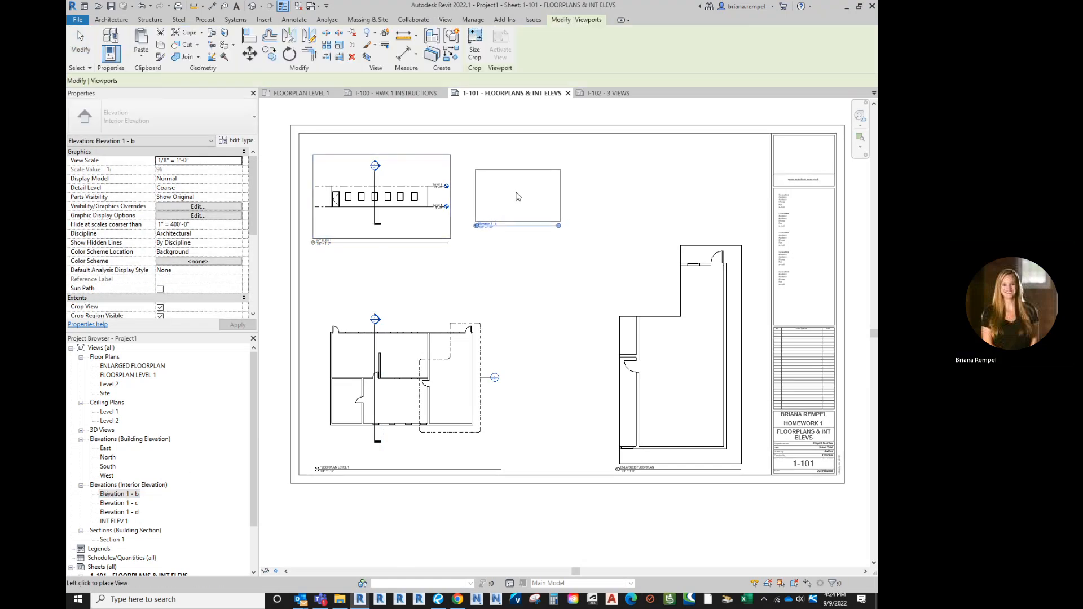
left_click(515, 189)
left_click(514, 231)
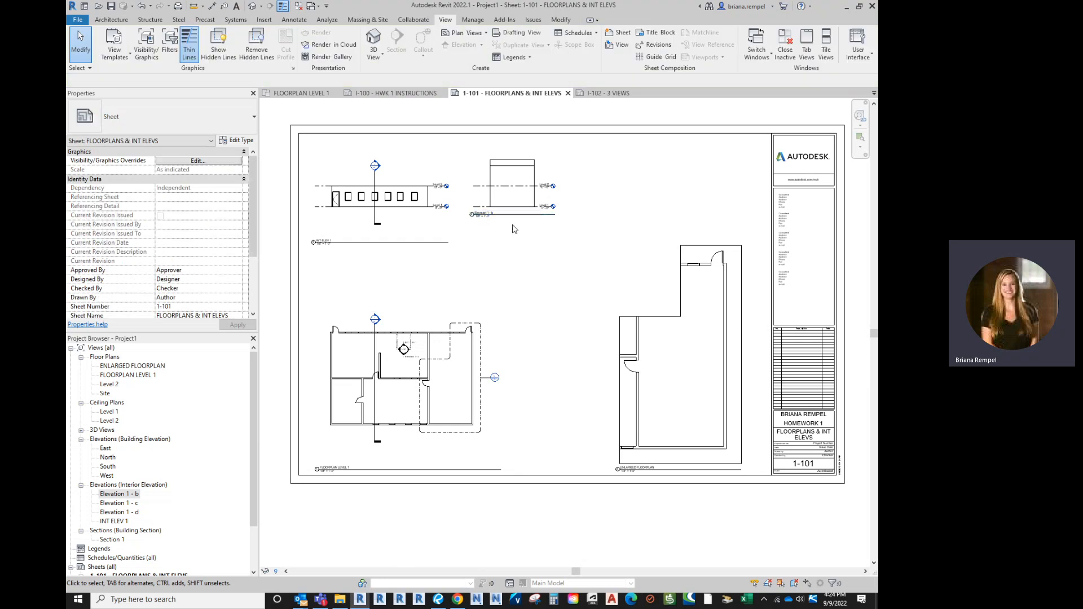
Place Elevation 1 - c at the upper right and nudge it slightly left
left_click_drag(133, 502, 641, 198)
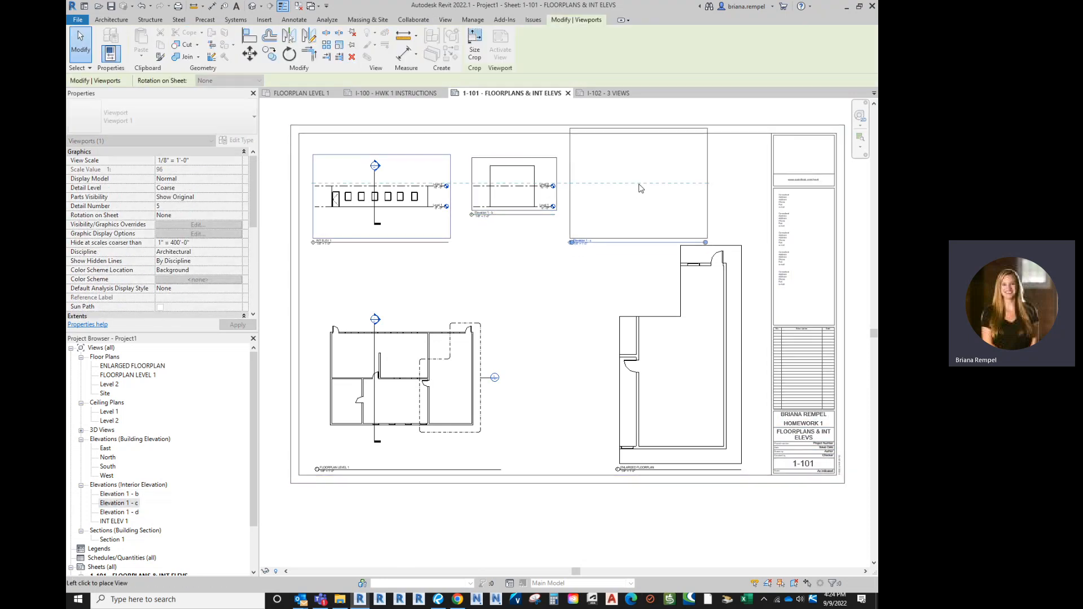
left_click(637, 182)
left_click(500, 195)
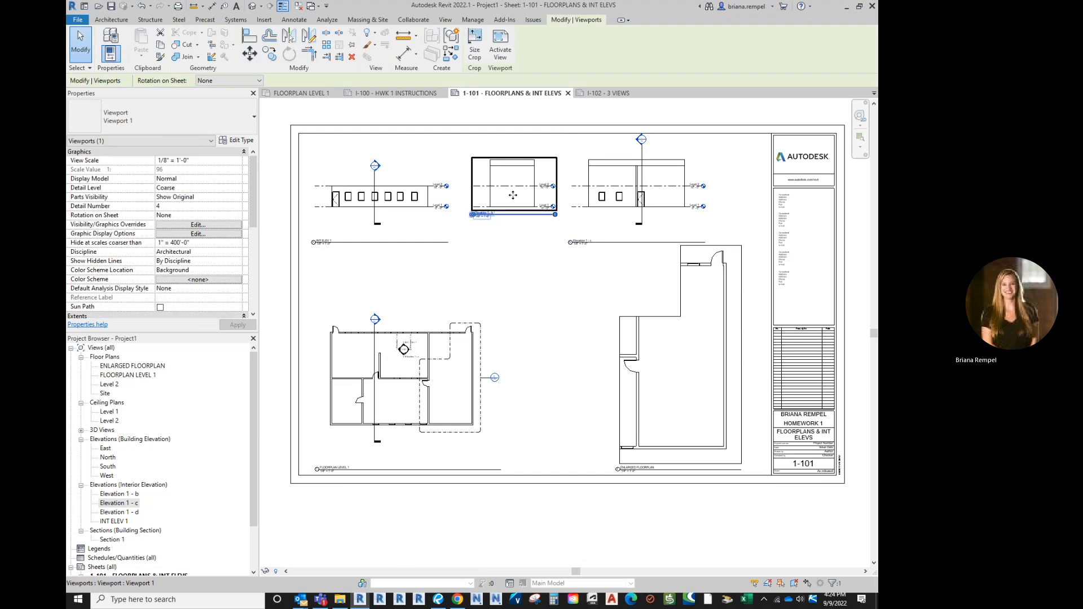
left_click(653, 192)
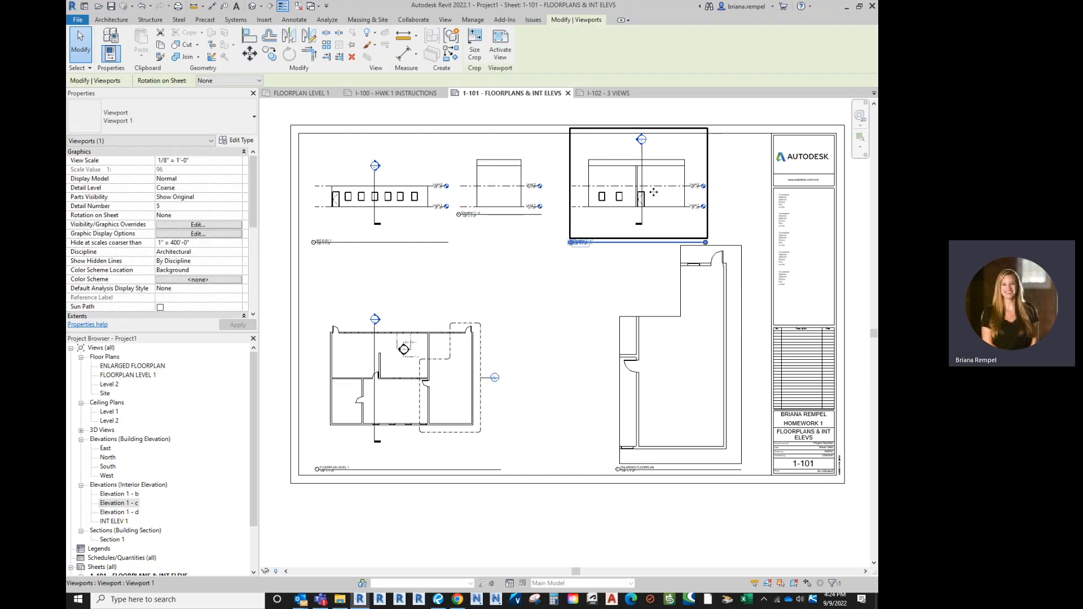
left_click_drag(641, 195, 627, 195)
left_click(626, 262)
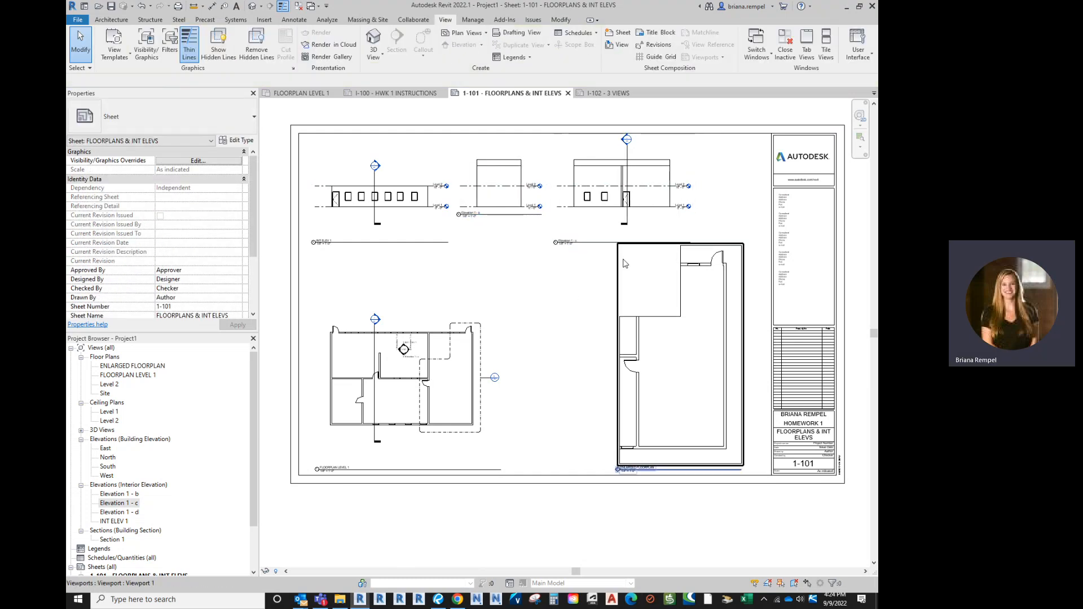
Lower Elevation 1 - b's title so it lines up with the other elevation titles
left_click(504, 214)
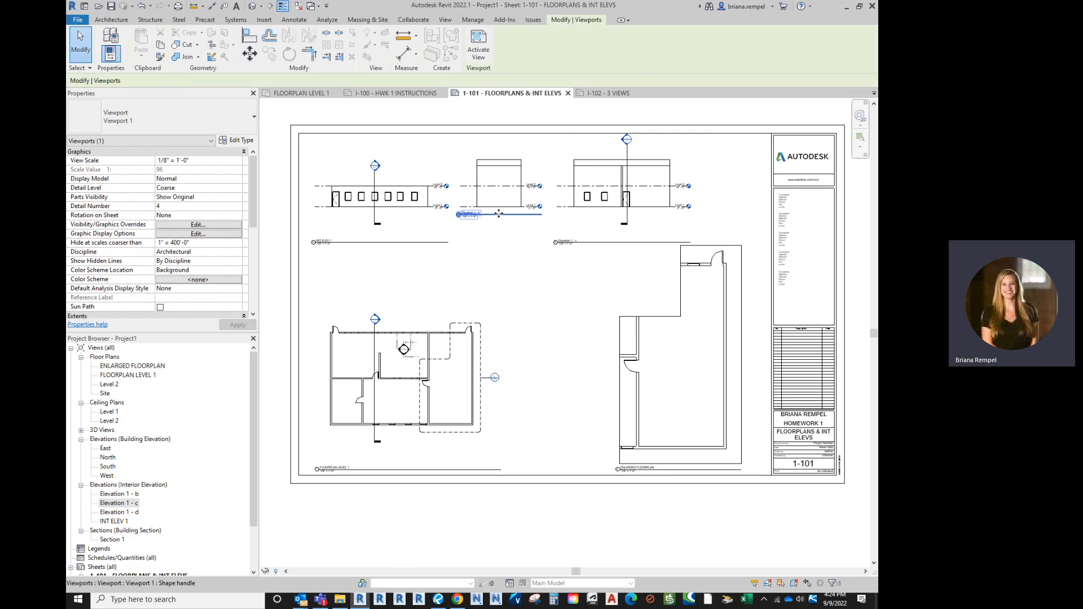
left_click_drag(502, 214, 501, 242)
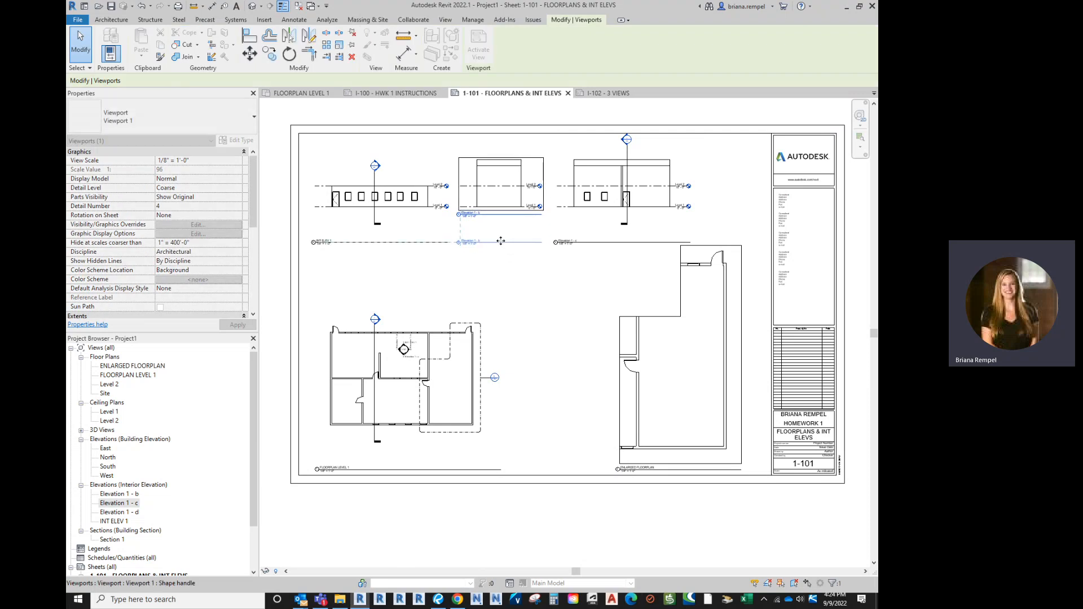
left_click(527, 313)
scroll(528, 313, "down", 1)
scroll(553, 355, "up", 1)
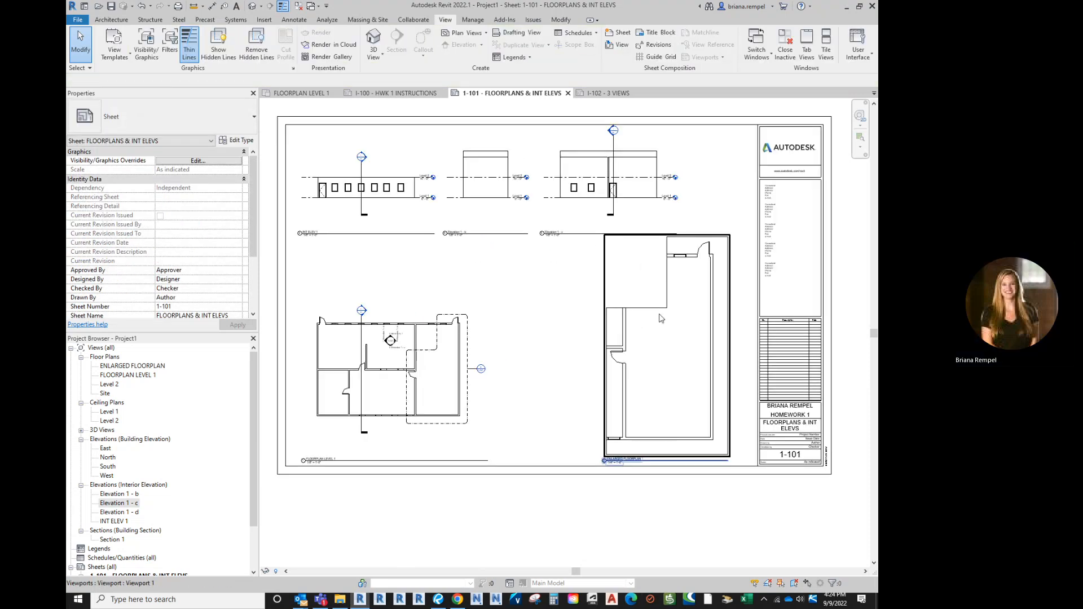
scroll(561, 352, "down", 2)
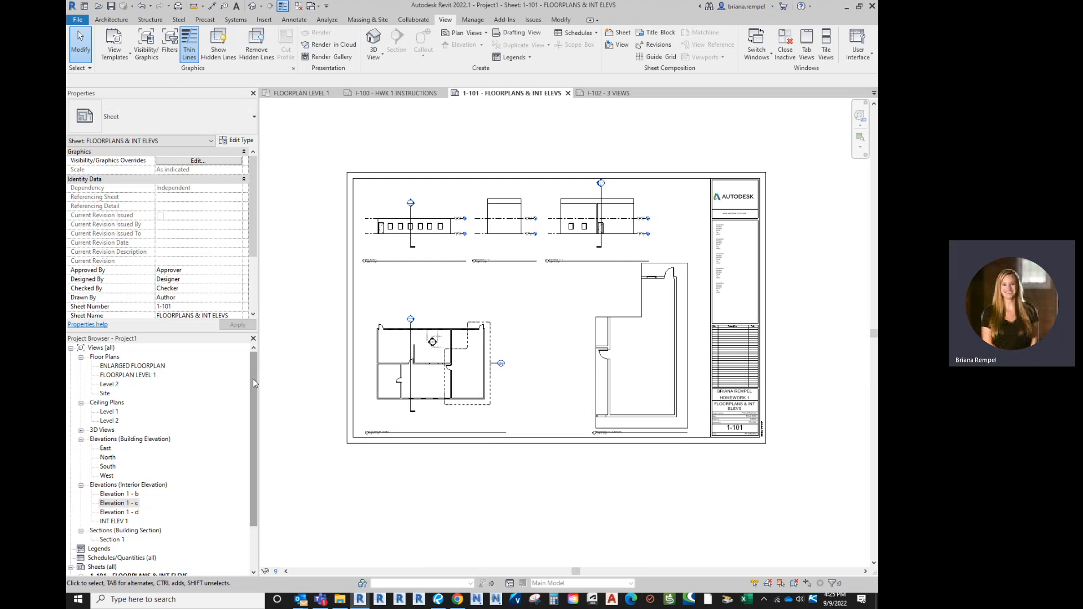
Rename sheet I-102's title block sheet name to 3D VIEWS
left_click(603, 93)
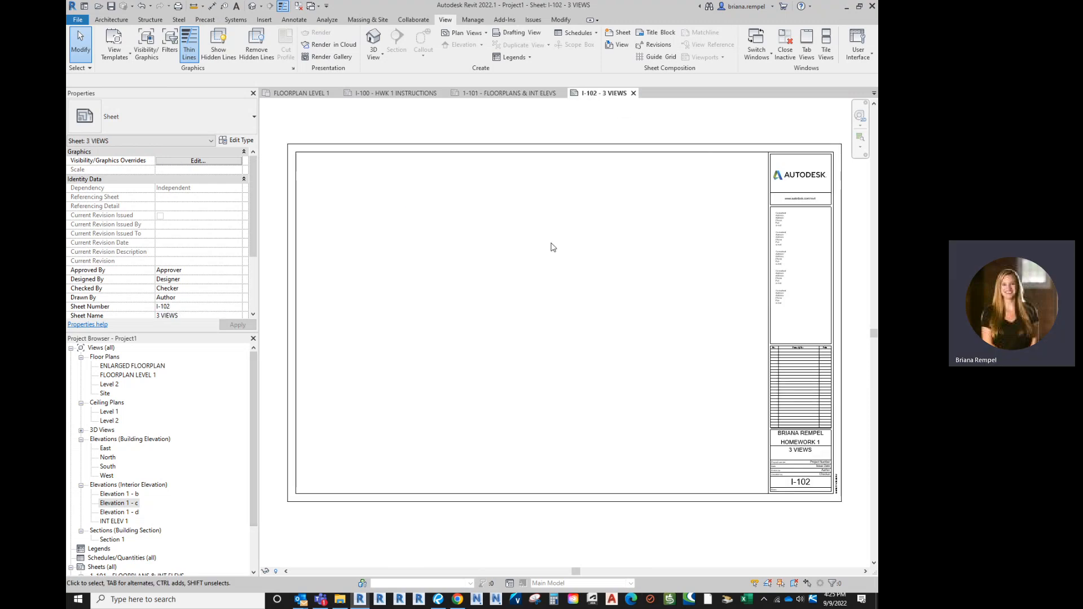
left_click(838, 499)
scroll(801, 448, "up", 5)
left_click(781, 451)
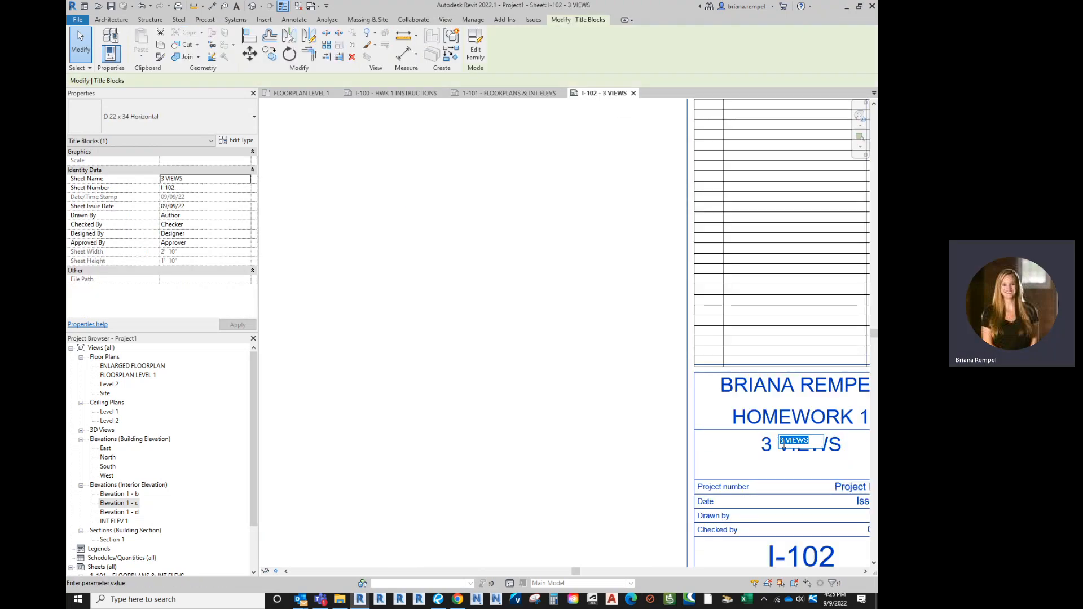
left_click(783, 445)
type("D")
left_click(798, 431)
left_click(458, 305)
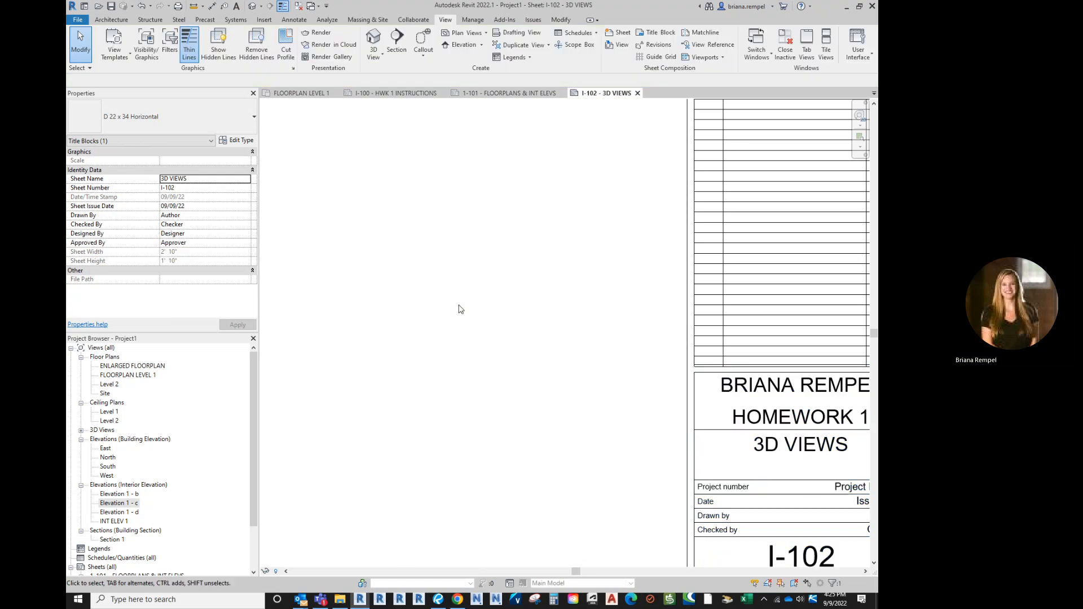
Place the {3D} view from the 3D Views list onto sheet I-102
scroll(612, 267, "down", 5)
middle_click_drag(581, 399, 542, 364)
scroll(517, 368, "down", 1)
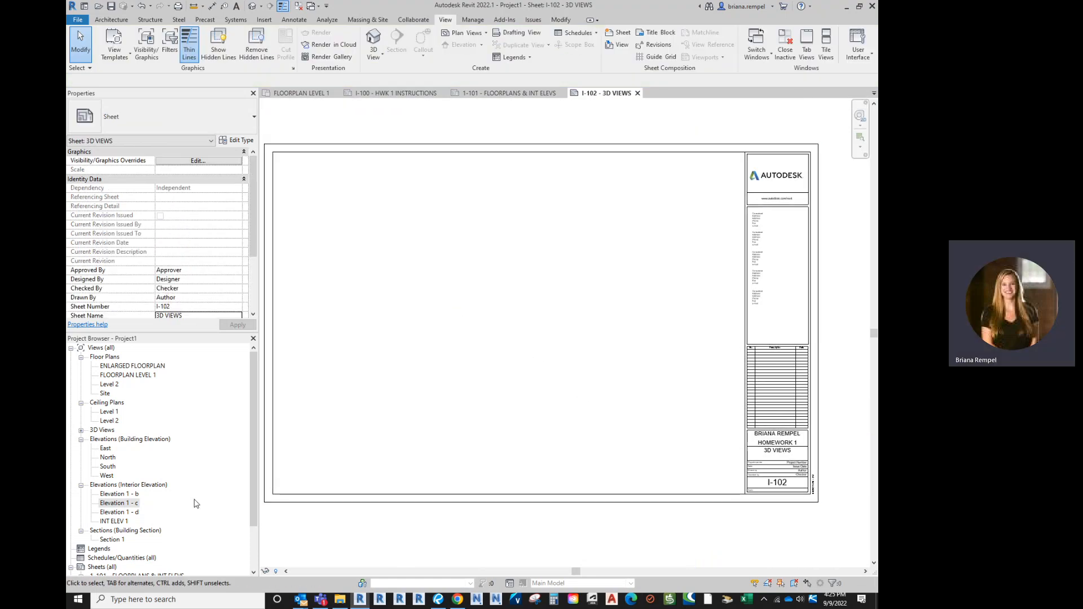
left_click(81, 431)
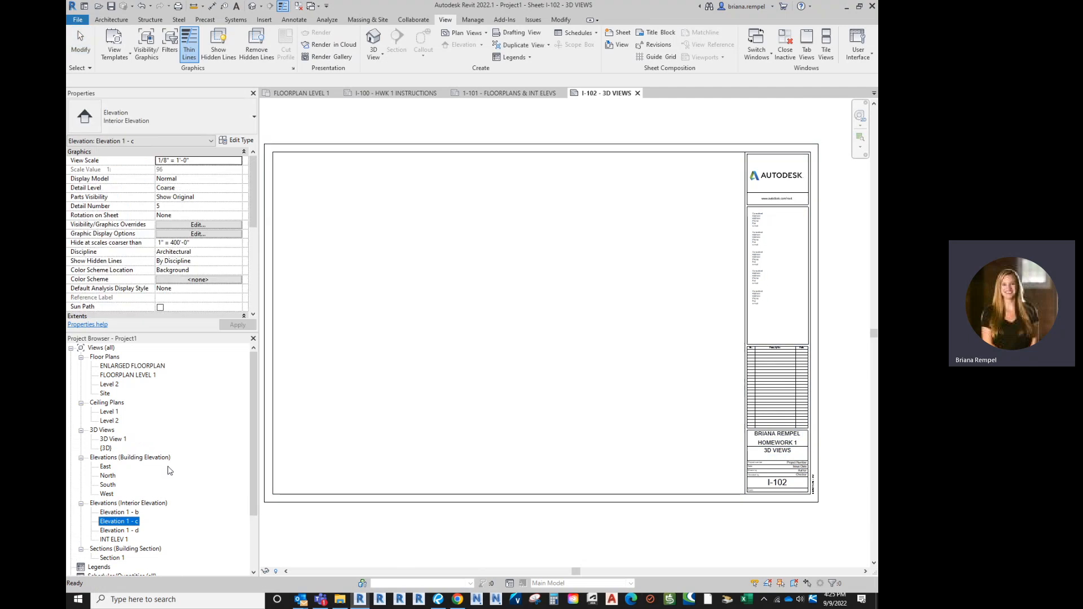
left_click_drag(106, 448, 428, 307)
left_click(497, 320)
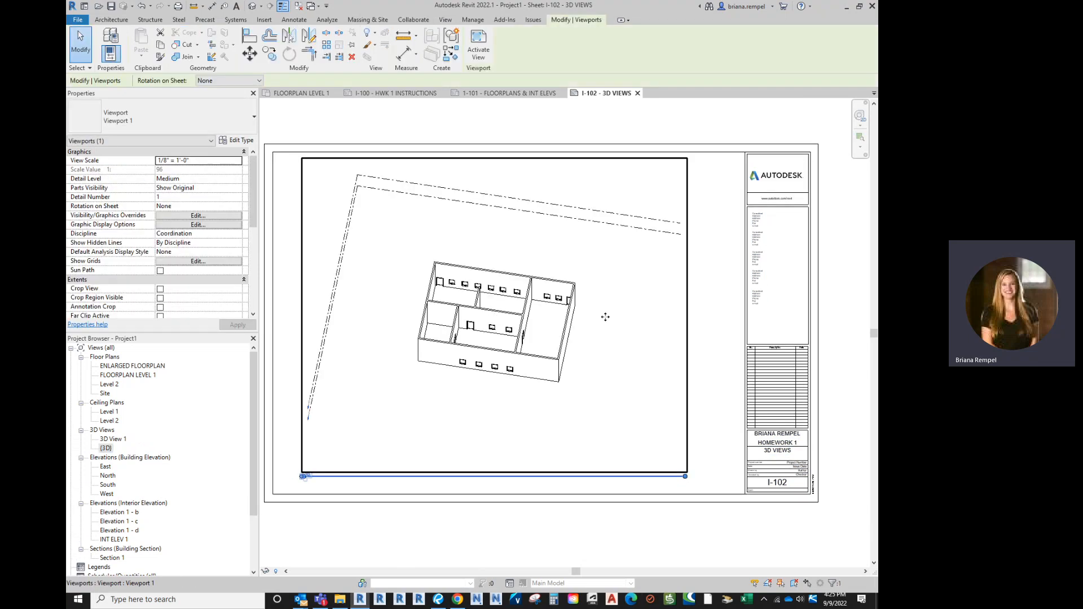
scroll(604, 316, "down", 1)
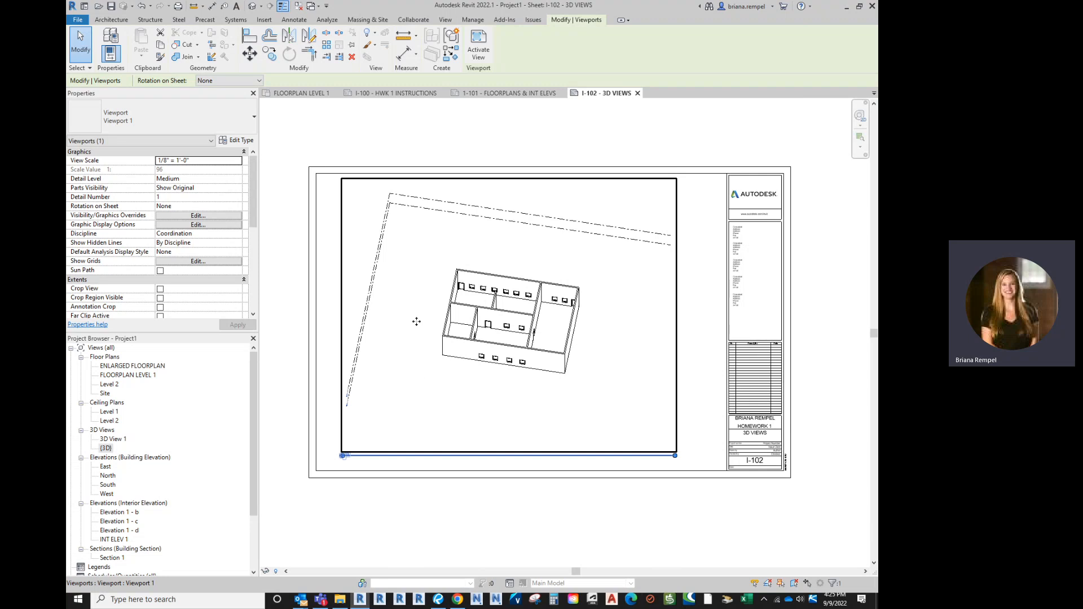
Hide the Levels category in the activated {3D} viewport using Hide in View > Category
double_click(381, 305)
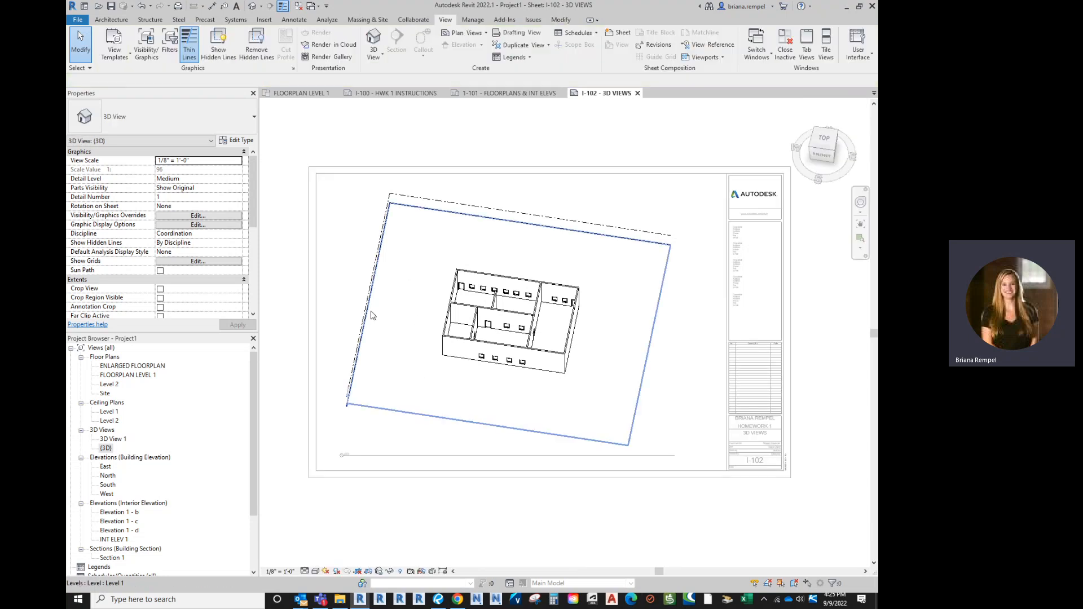
left_click(373, 314)
scroll(365, 334, "up", 1)
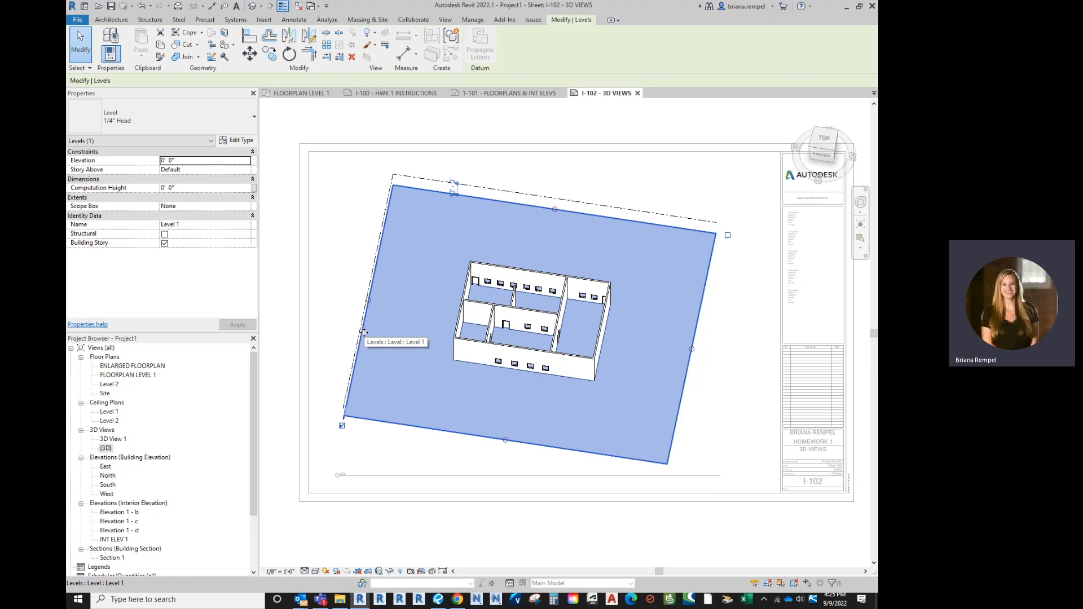
right_click(363, 332)
mouse_move(451, 99)
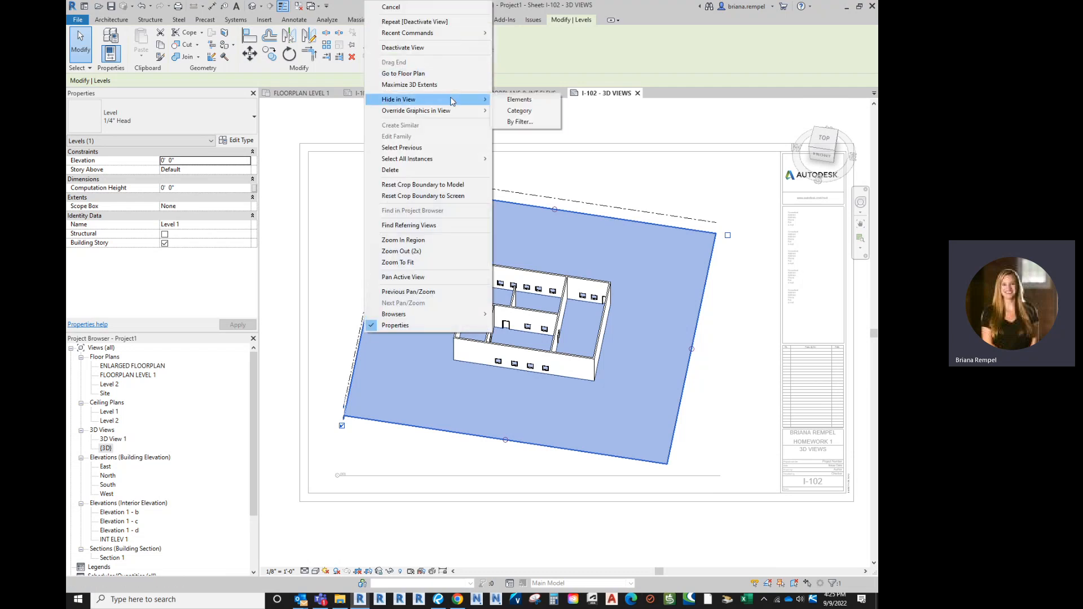
left_click(540, 111)
scroll(630, 335, "down", 1)
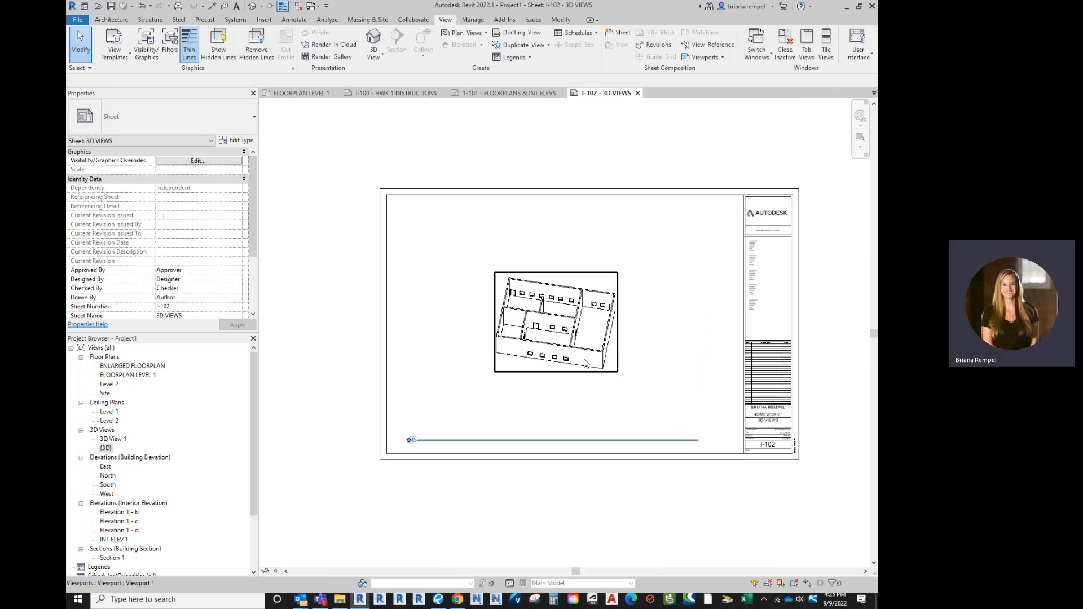
Move the {3D} title line up, shorten it to the view's width, and shift the viewport left
left_click(535, 292)
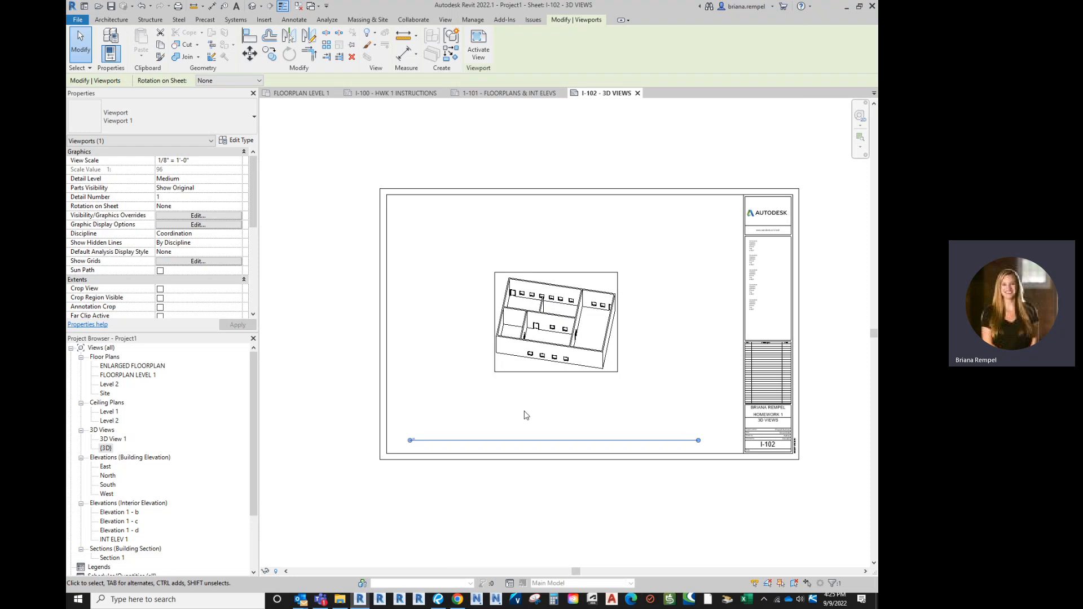
key("Escape")
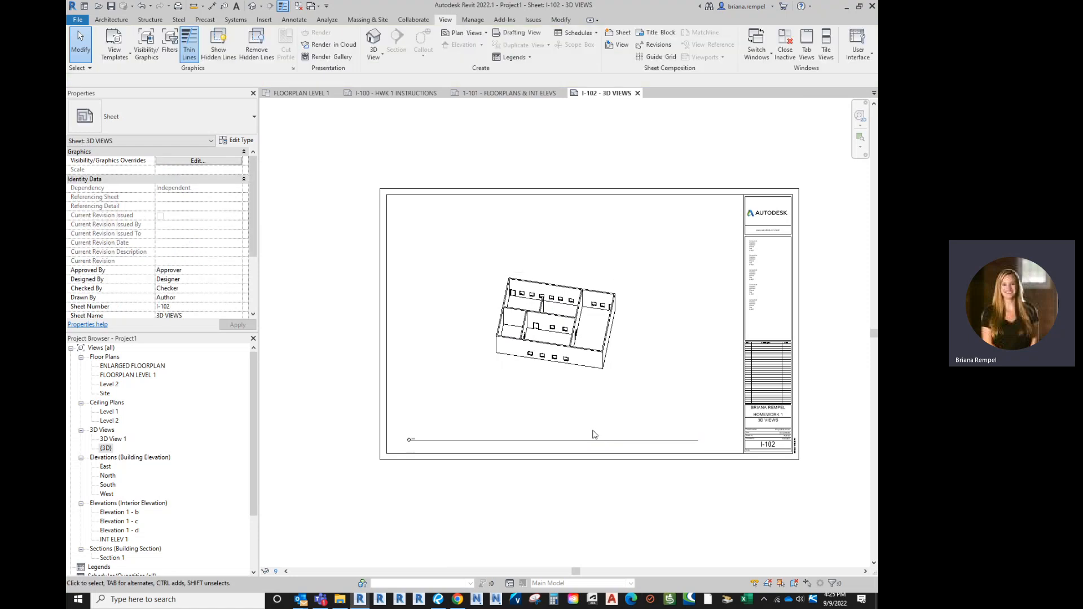
scroll(590, 431, "up", 1)
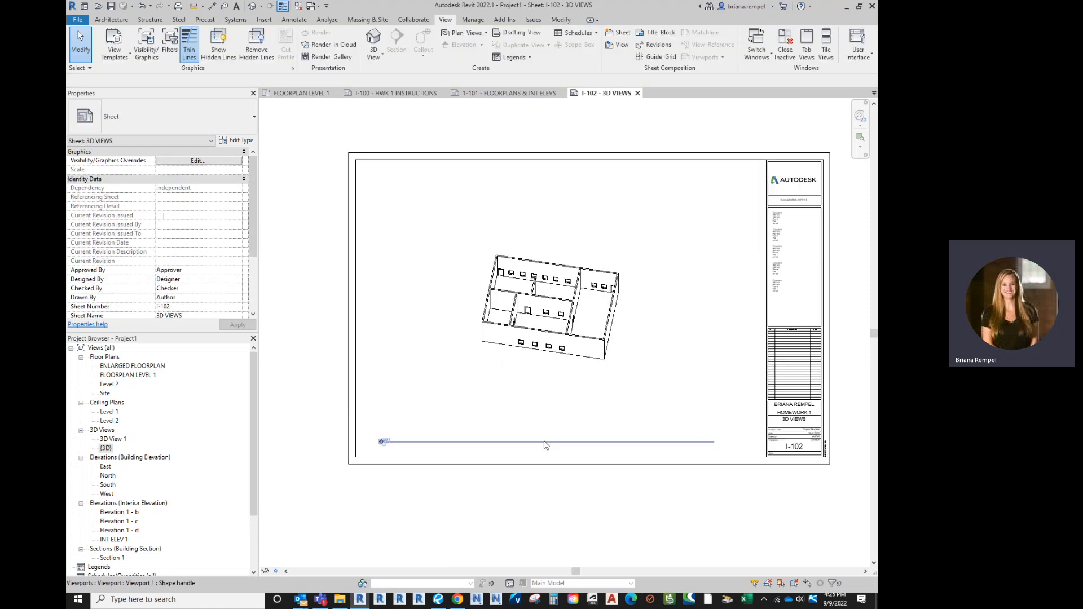
left_click(446, 442)
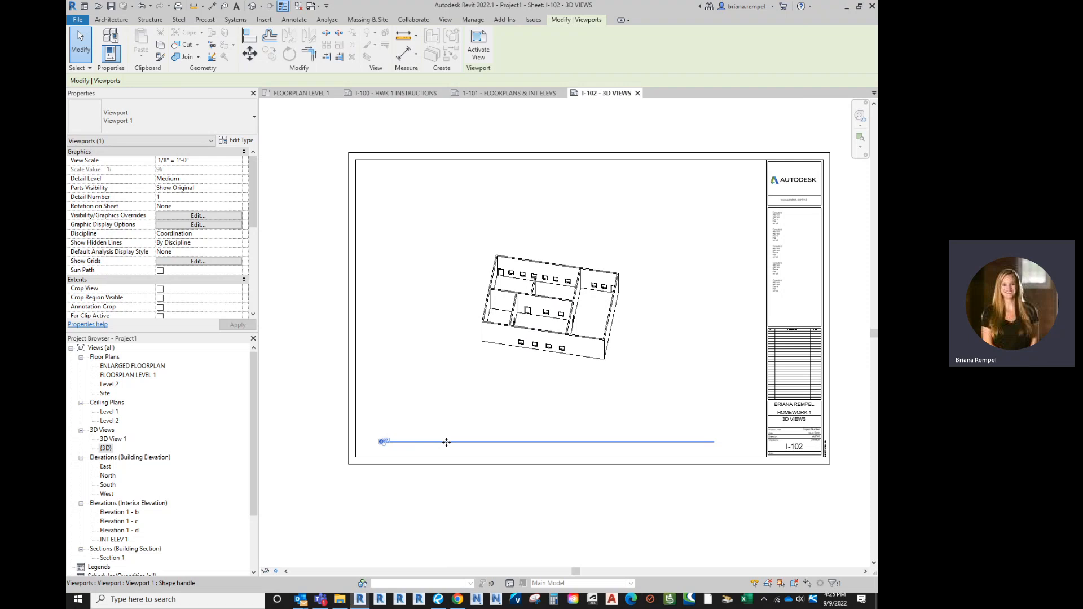
left_click_drag(446, 442, 553, 370)
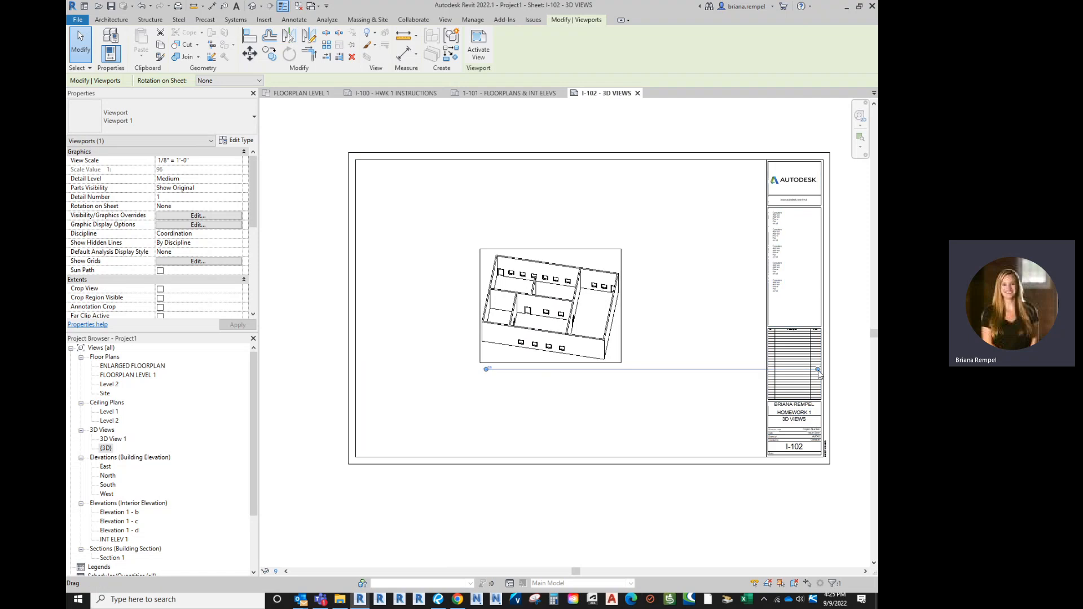
left_click_drag(817, 370, 621, 371)
left_click(609, 407)
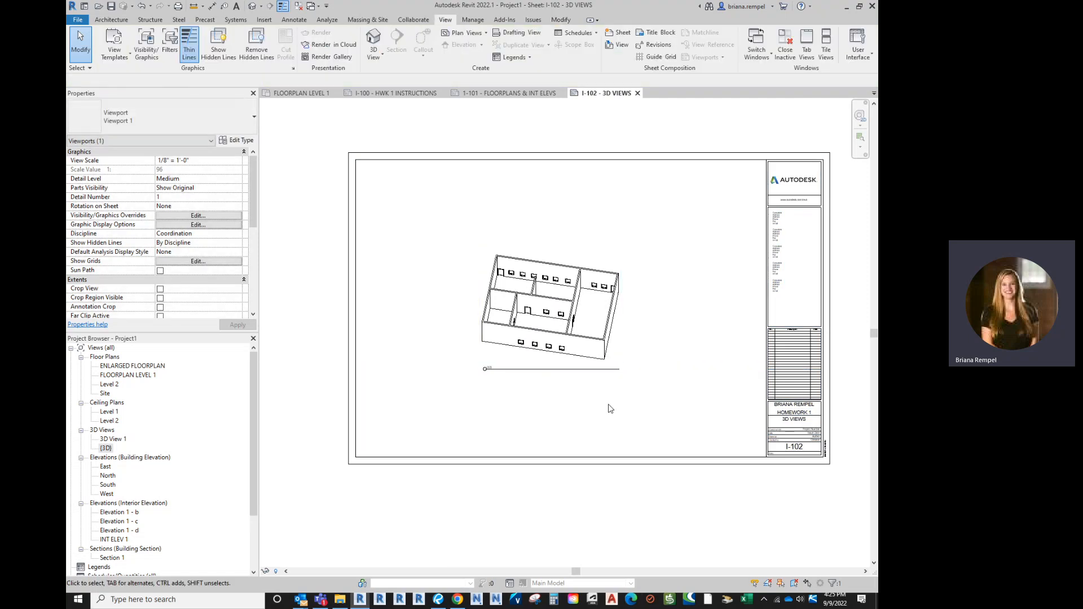
left_click(598, 324)
left_click_drag(586, 324, 476, 325)
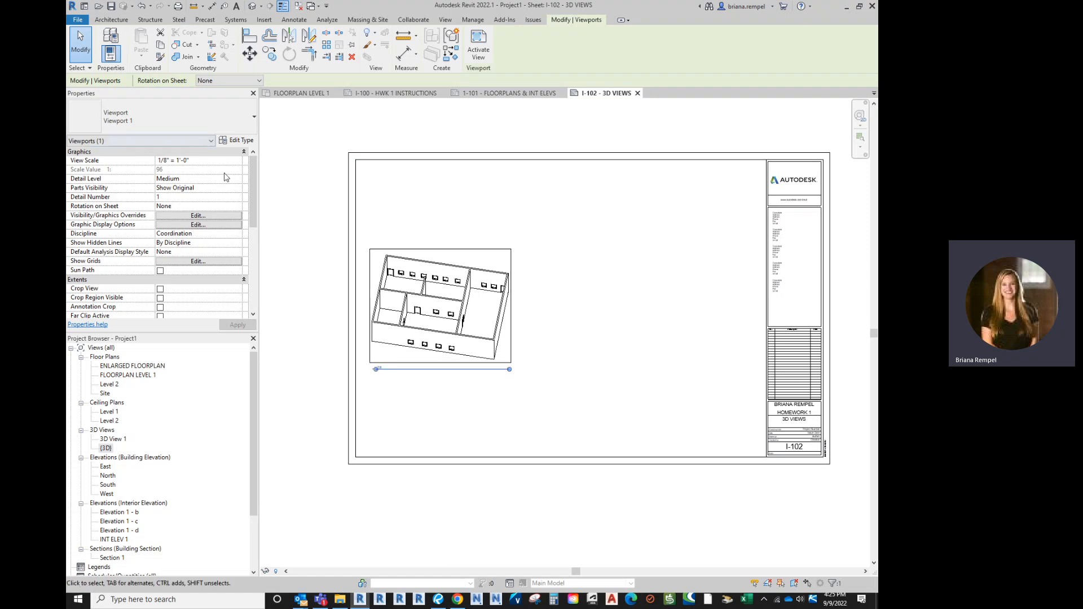
Try a 1/4" = 1'-0" scale on the axonometric, then return it to 1/8" = 1'-0"
left_click(238, 161)
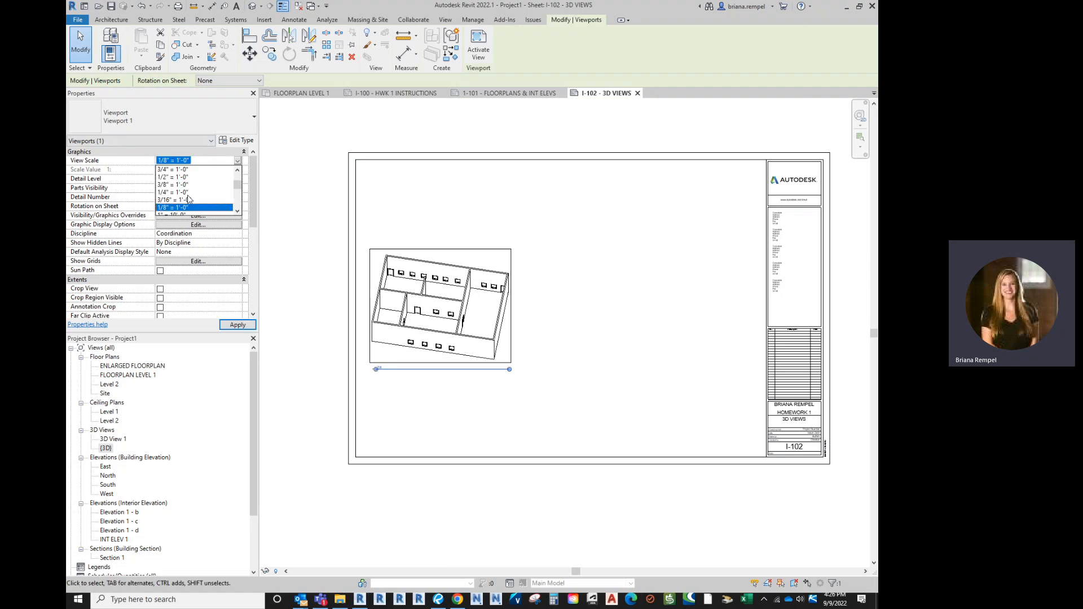
left_click(180, 192)
left_click_drag(588, 249, 595, 322)
left_click(237, 161)
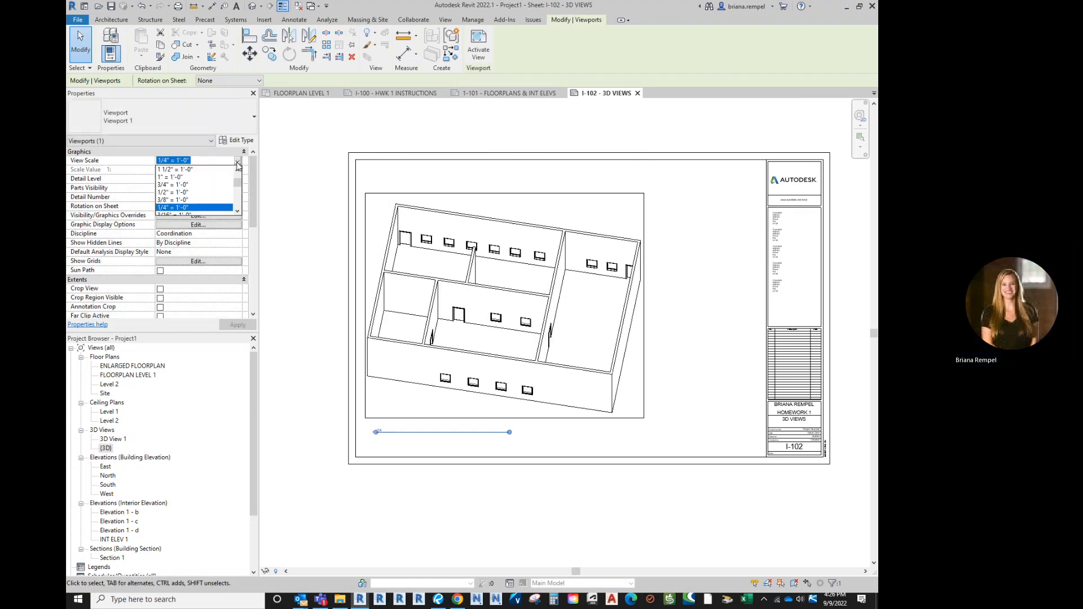
scroll(186, 211, "down", 1)
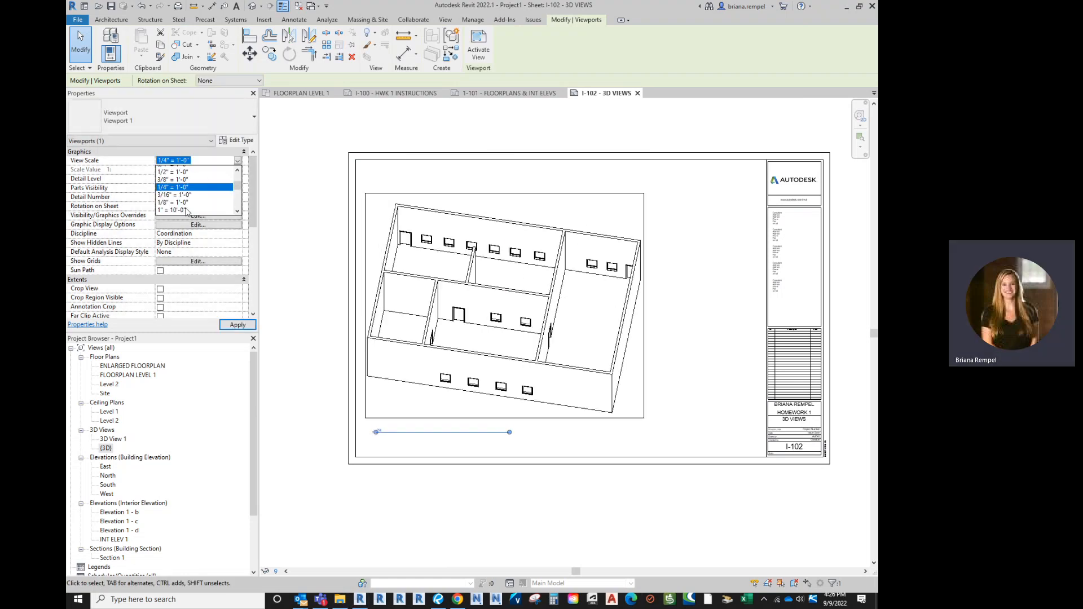
left_click(186, 204)
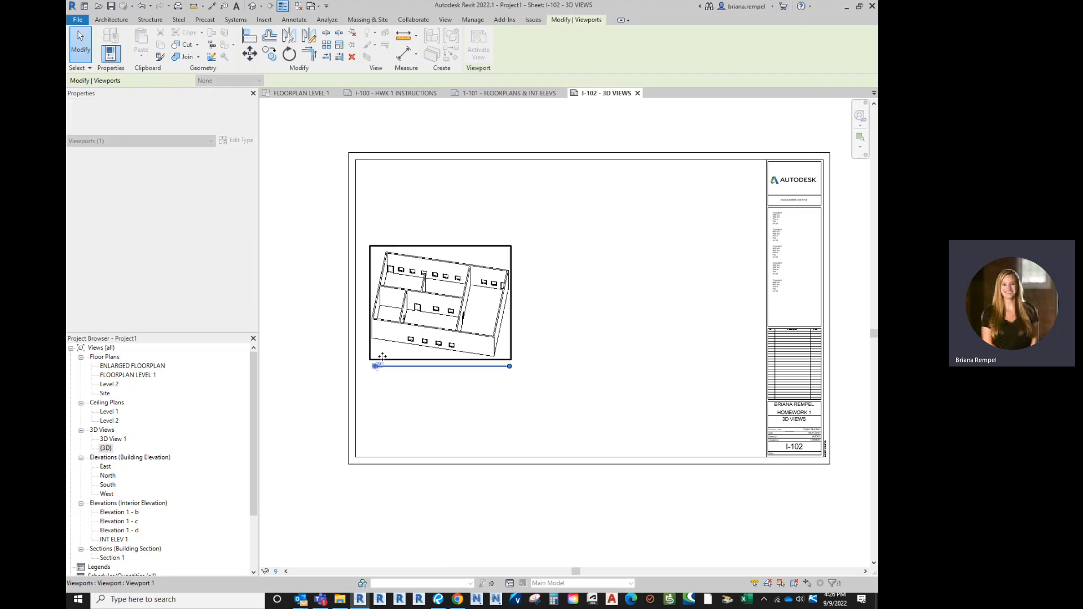
Place 3D View 1 to the right of the axonometric on sheet I-102
left_click(116, 439)
left_click_drag(139, 442, 653, 307)
left_click(641, 309)
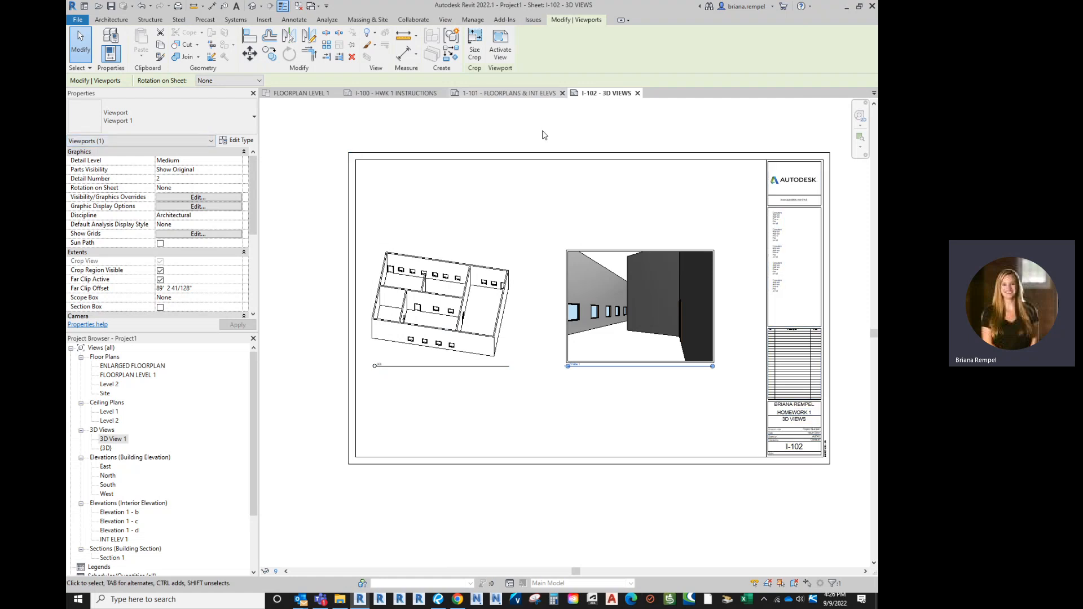
Apply a 16" crop width to 3D View 1, then change it to 10" wide
left_click(475, 53)
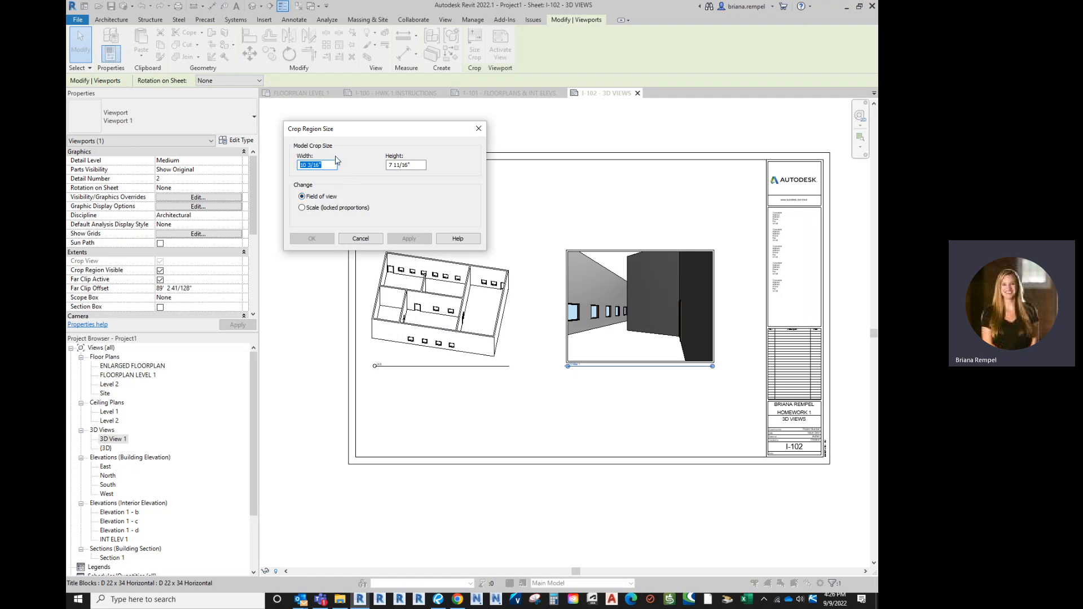
type("16\"")
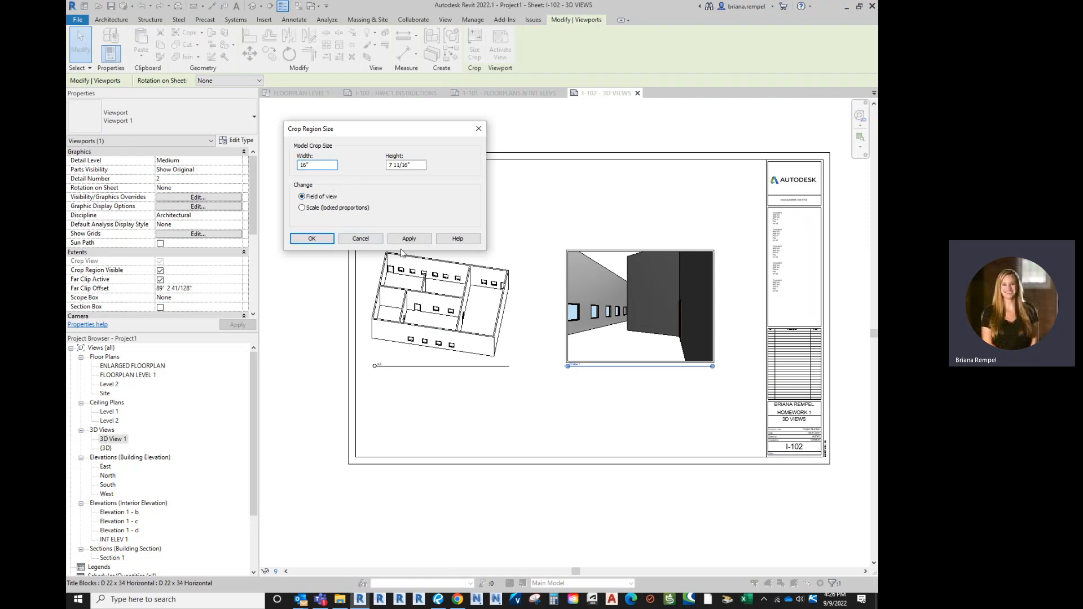
left_click(409, 238)
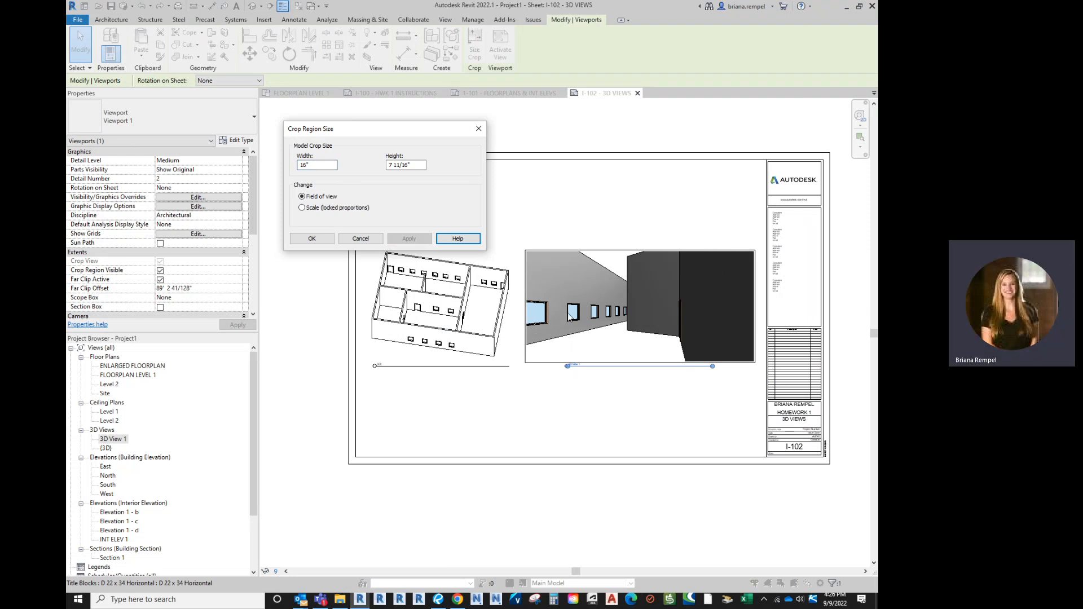
left_click_drag(319, 165, 300, 176)
type("1")
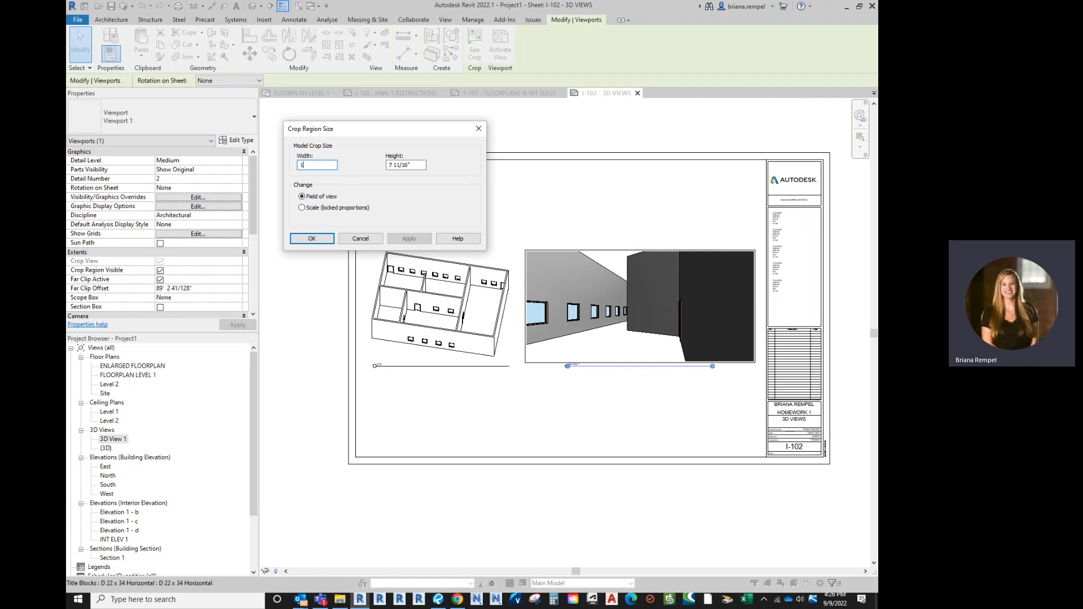
type("0\"")
left_click_drag(424, 165, 379, 171)
key("Return")
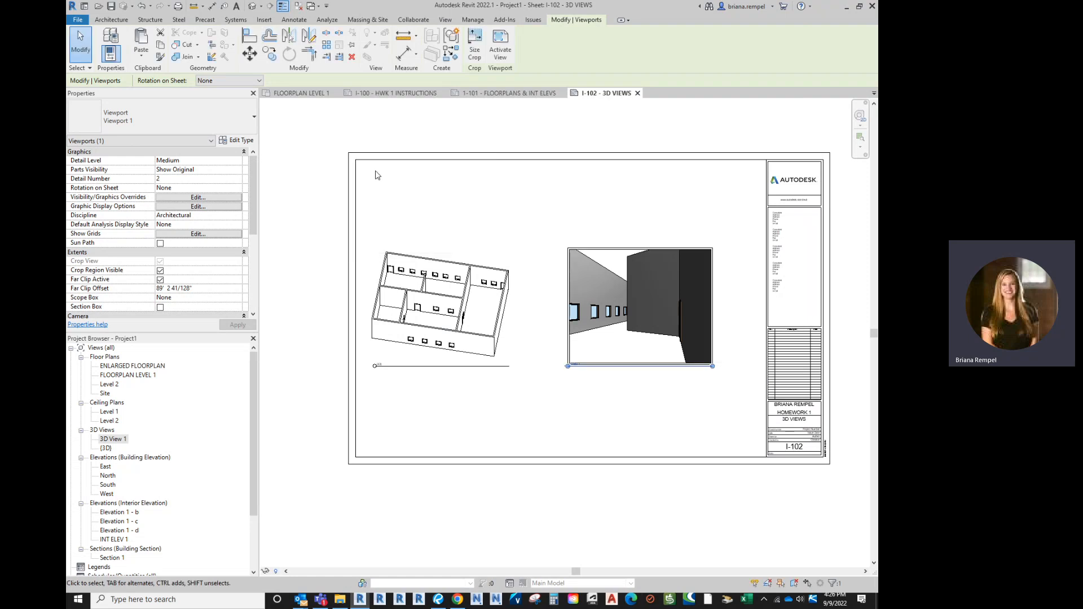
Scale the 3D View 1 crop proportionally to 16" by 12 13/16"
left_click(474, 53)
left_click_drag(389, 129, 427, 144)
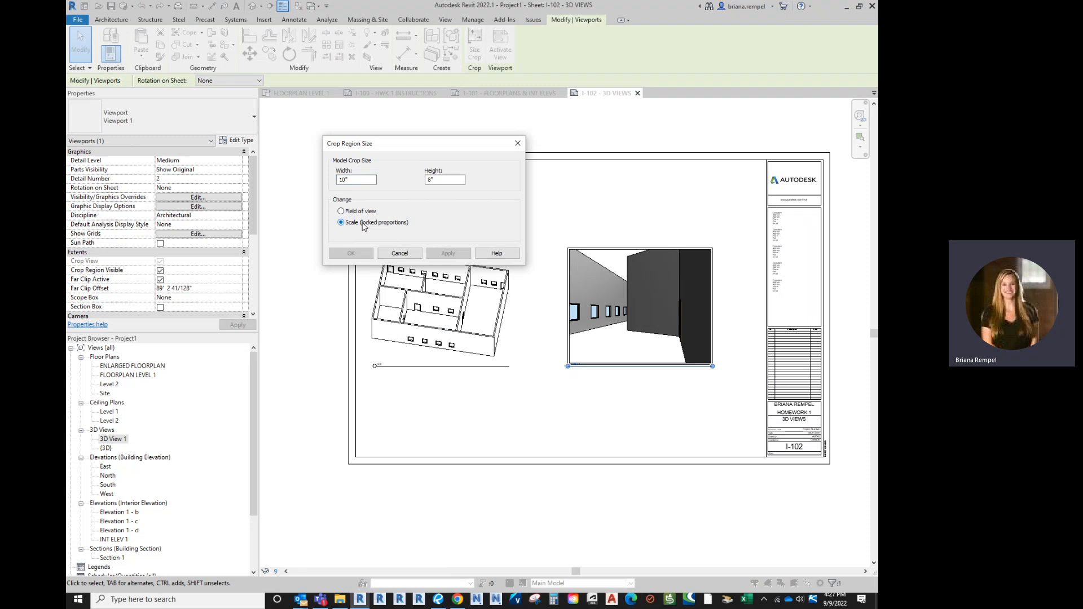
left_click(342, 180)
key("Delete")
type("6")
left_click(443, 179)
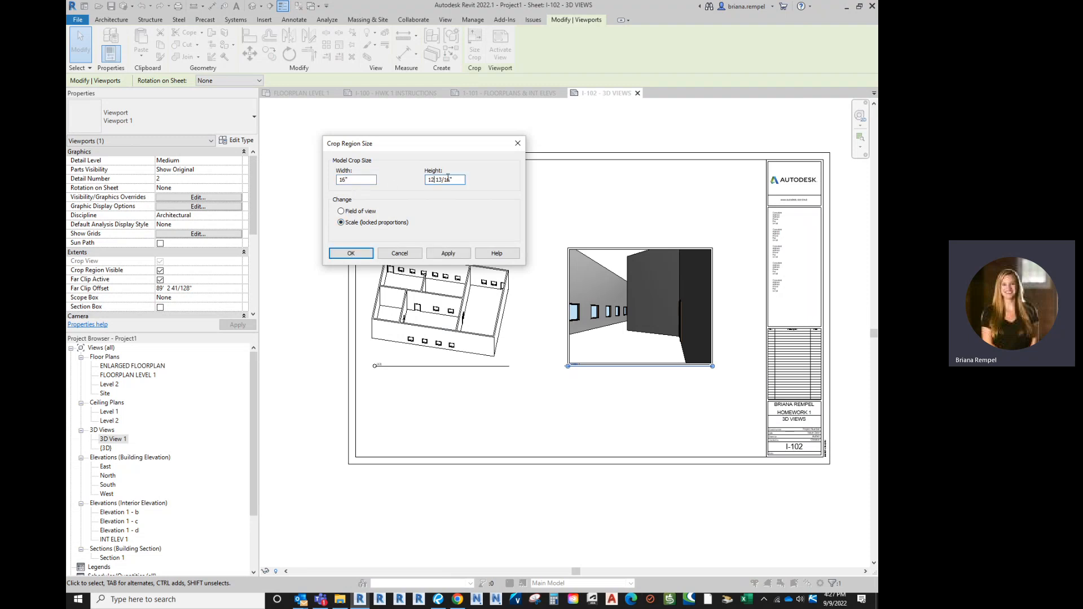
left_click(448, 253)
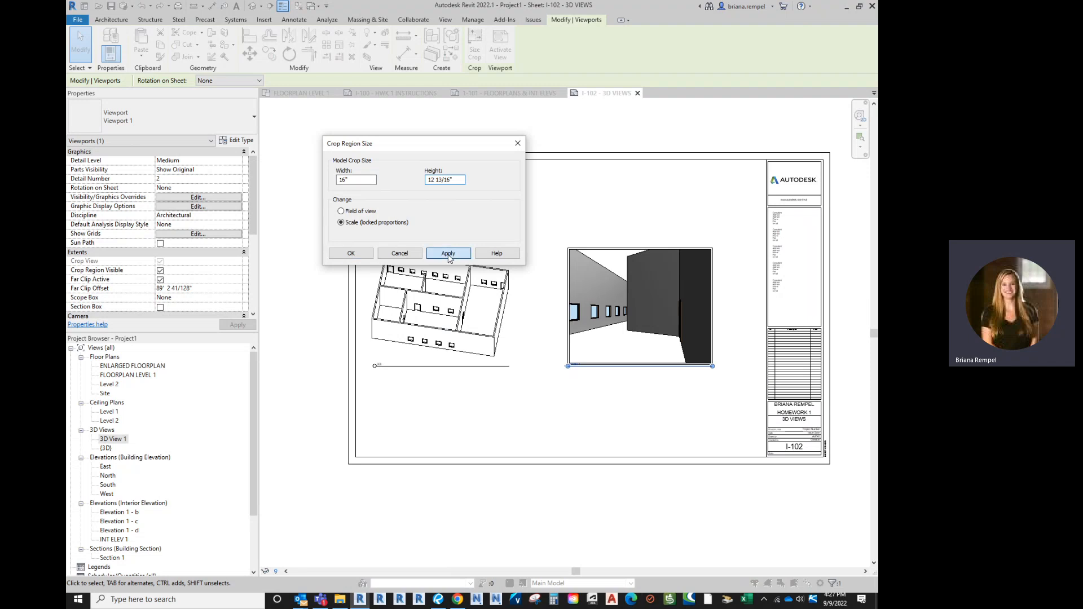
left_click(351, 253)
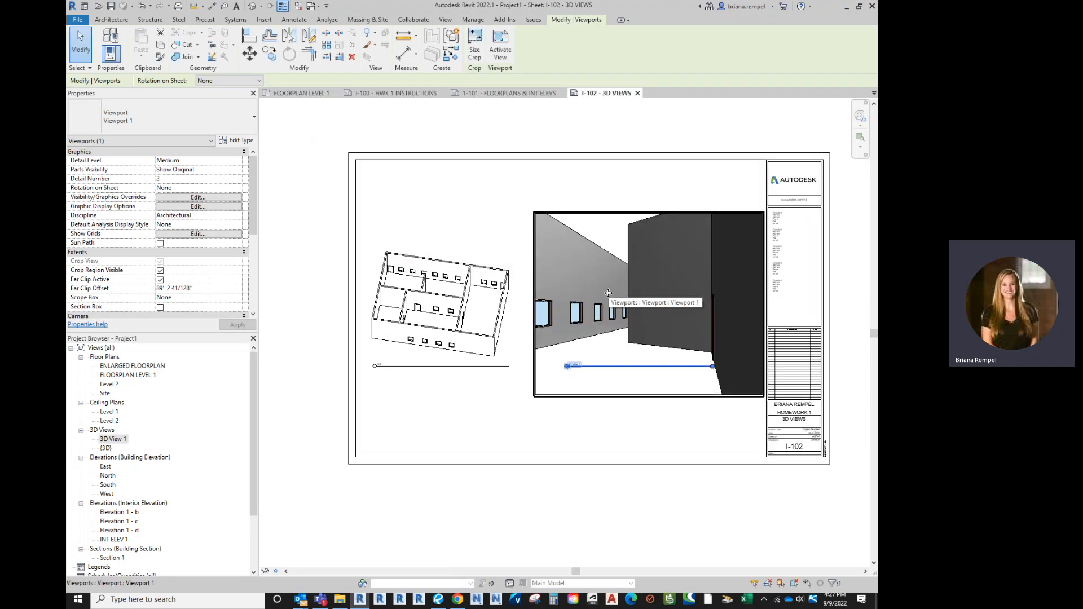
Move the perspective viewport's title line below the view
left_click(624, 437)
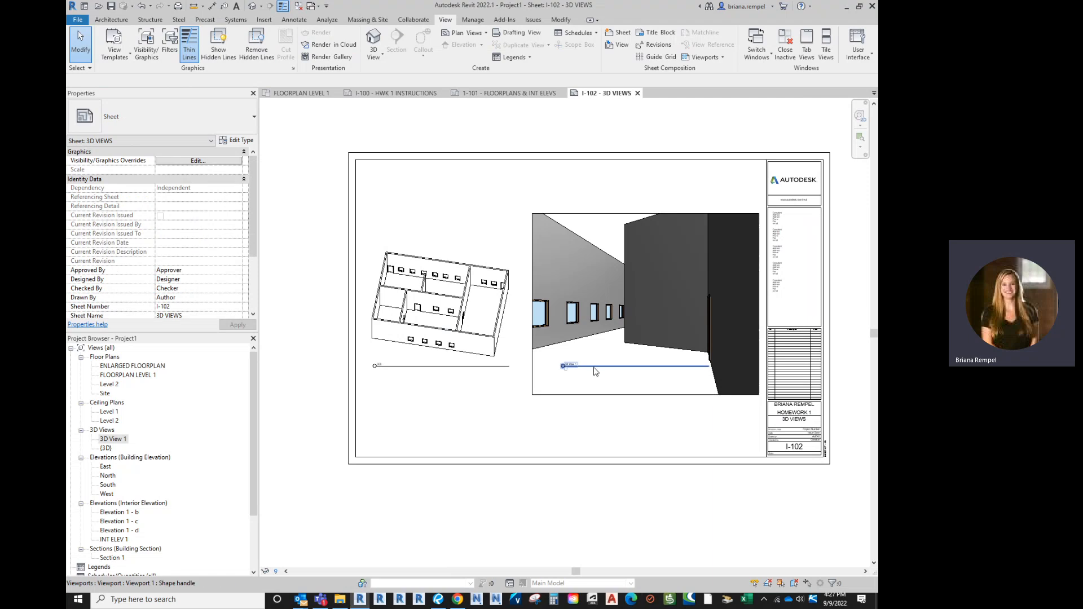
left_click_drag(596, 371, 591, 407)
left_click(594, 435)
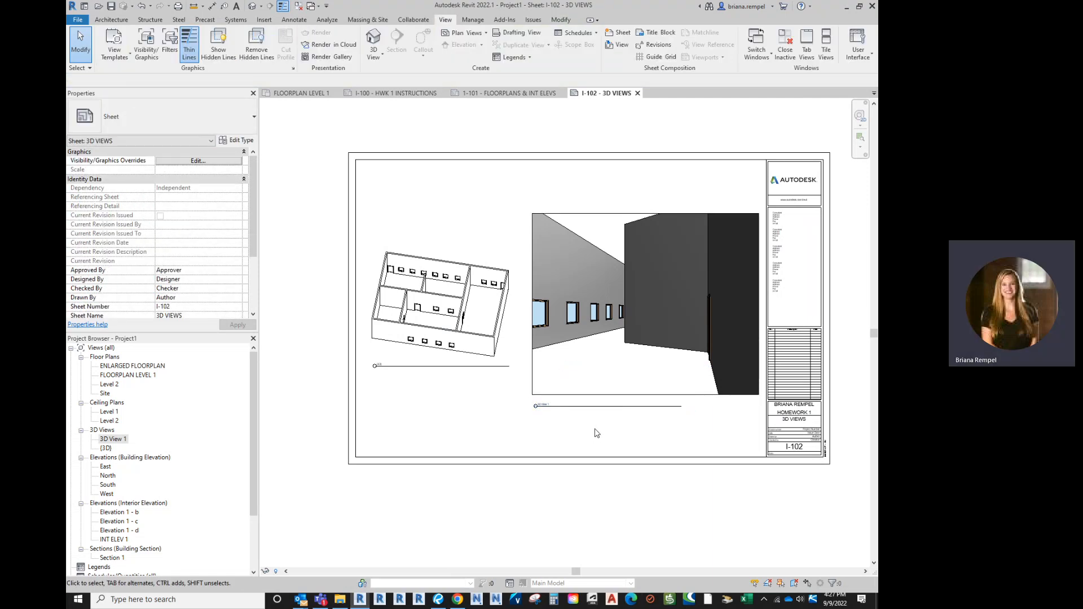
Open sheet 1-101 FLOORPLANS & INT ELEVS and inspect its viewports and interior elevation titles
left_click(515, 93)
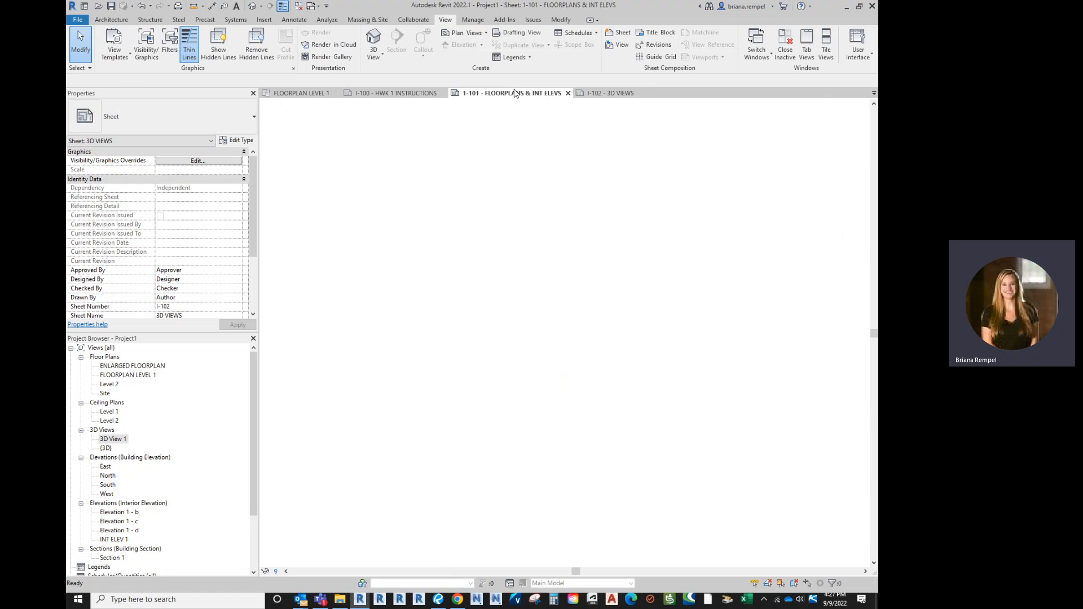
scroll(374, 339, "up", 4)
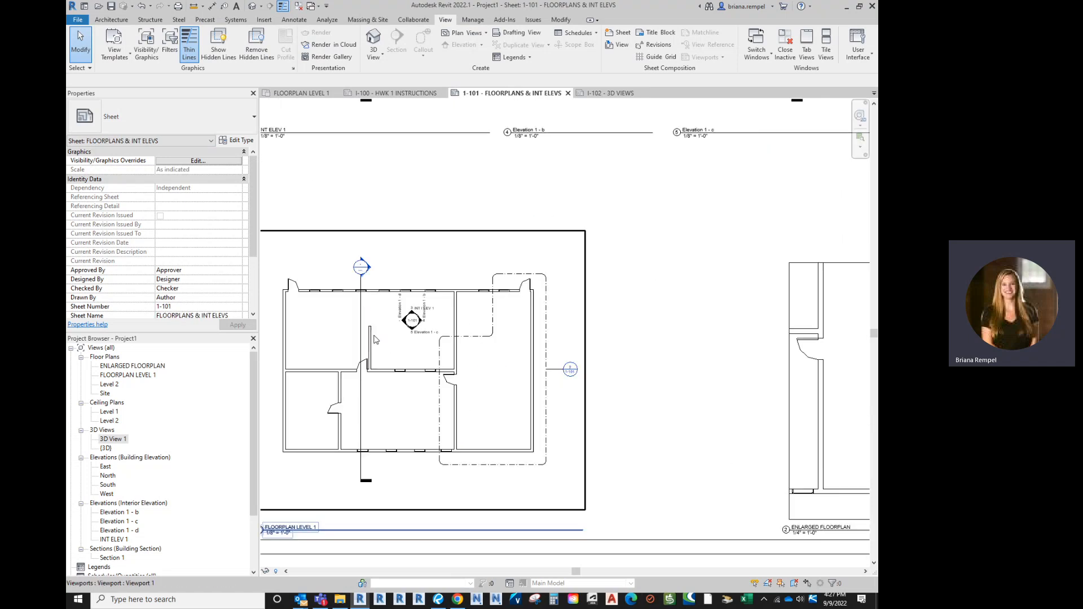
scroll(374, 339, "up", 1)
scroll(420, 382, "down", 5)
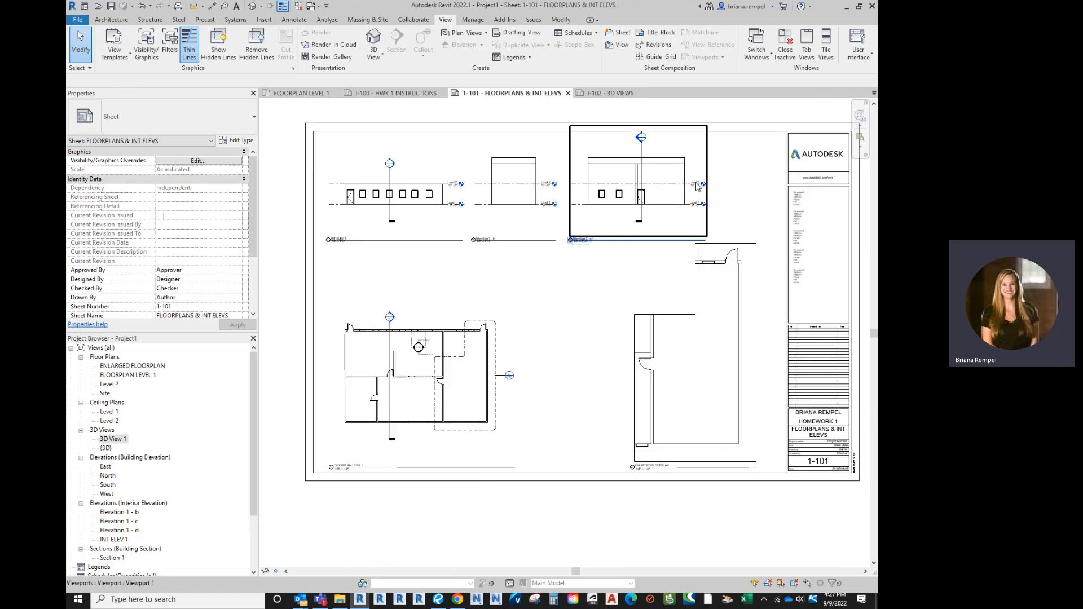
scroll(420, 355, "up", 6)
scroll(421, 356, "up", 5)
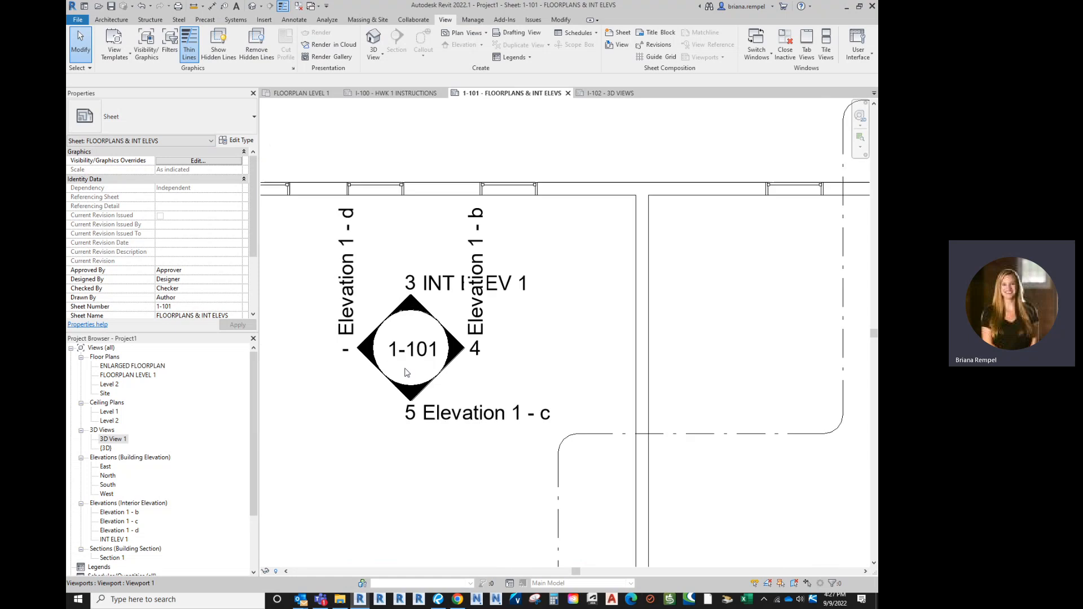
left_click(408, 290)
scroll(443, 427, "down", 5)
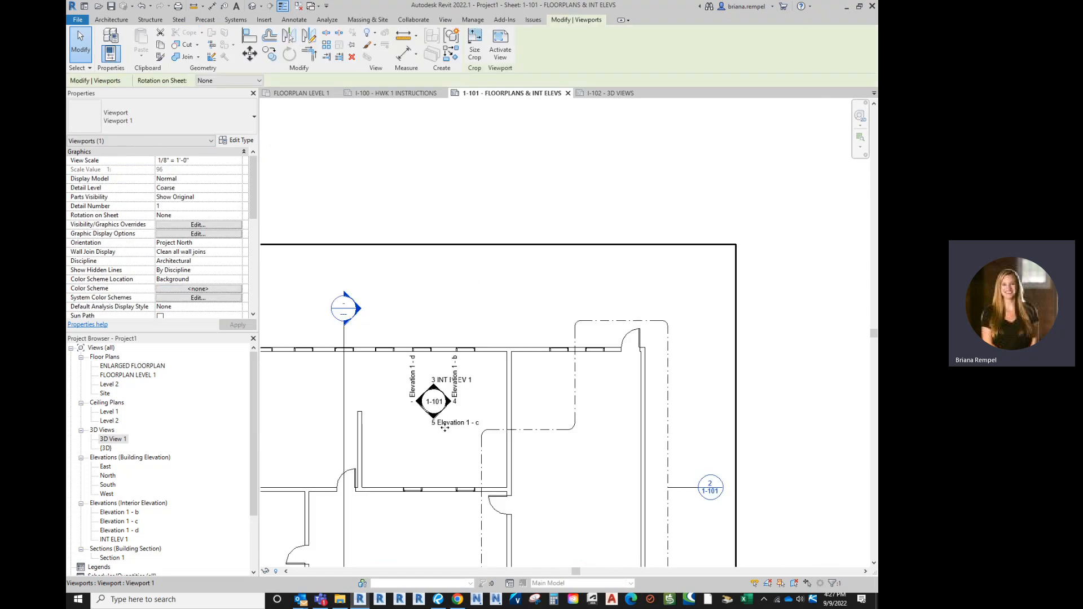
middle_click_drag(372, 182, 526, 302)
scroll(418, 285, "up", 4)
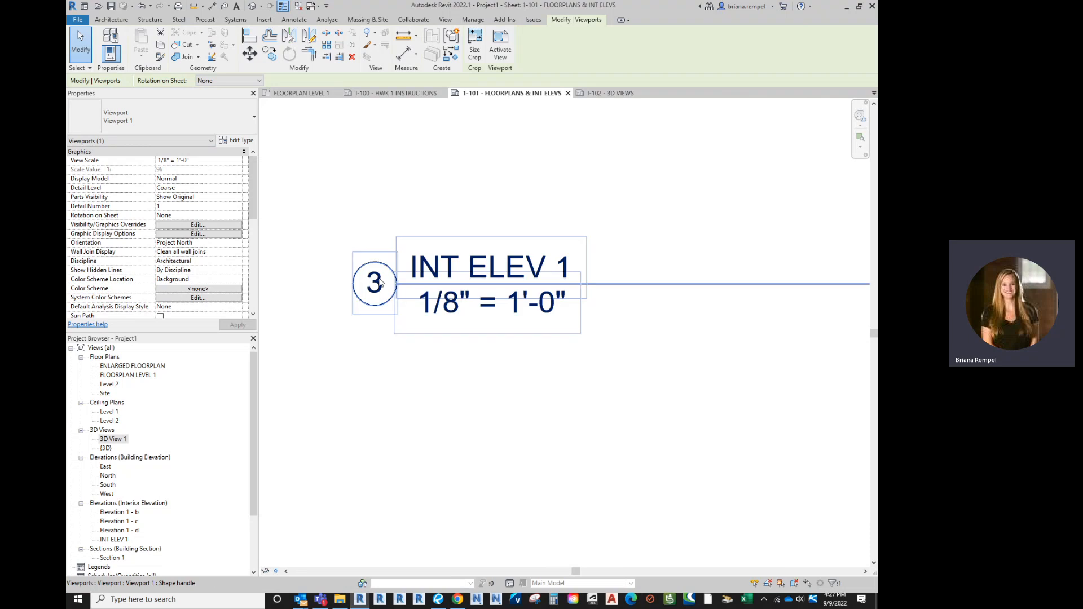
scroll(380, 292, "down", 8)
middle_click_drag(736, 296, 528, 293)
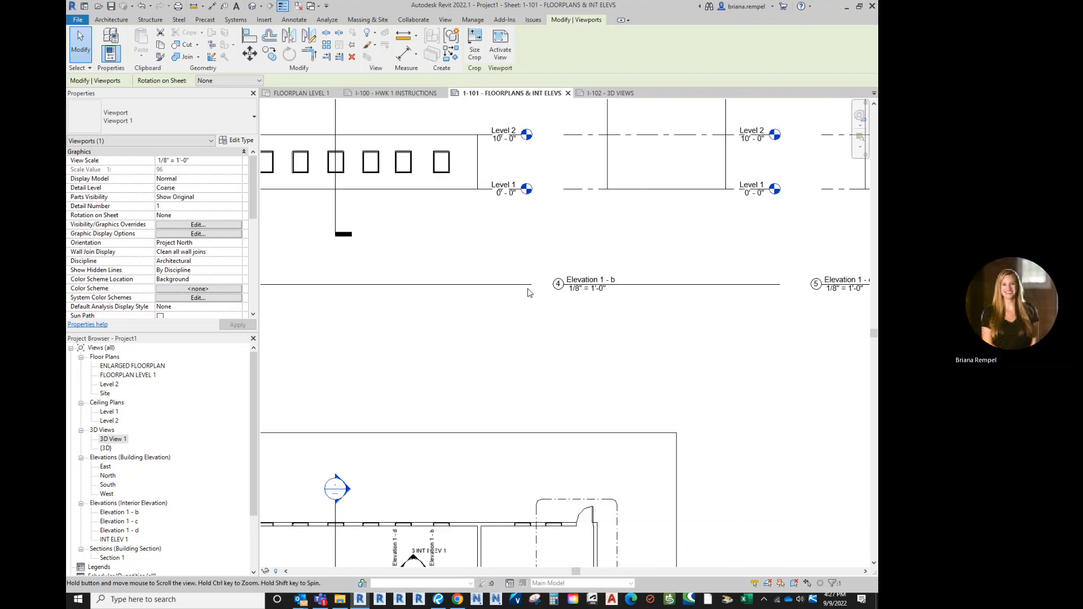
scroll(572, 285, "up", 1)
middle_click_drag(812, 304, 575, 305)
scroll(576, 305, "up", 1)
left_click(575, 304)
scroll(575, 304, "down", 5)
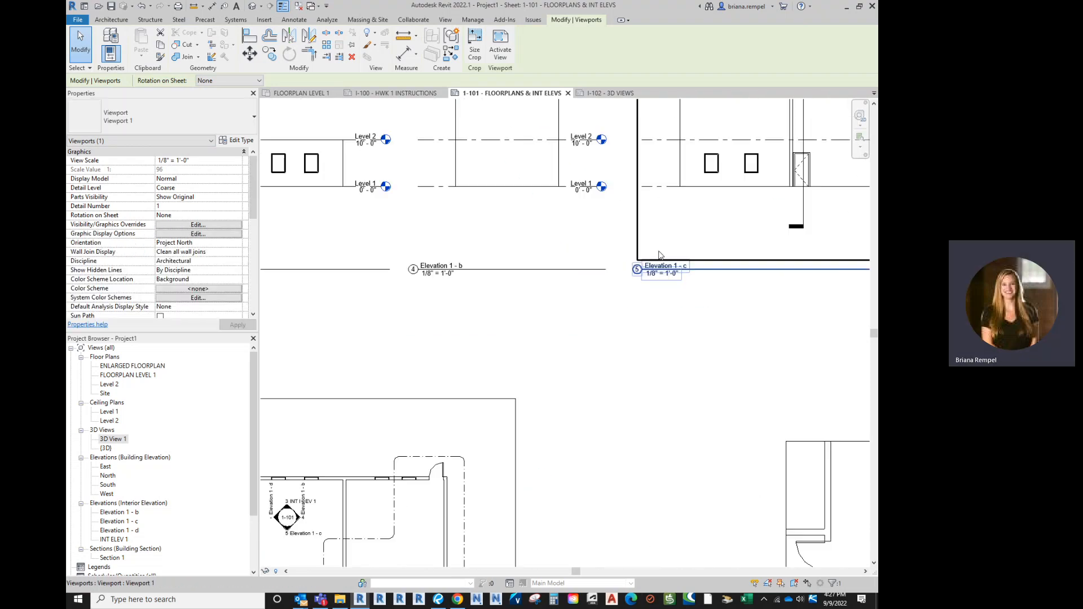
left_click(620, 309)
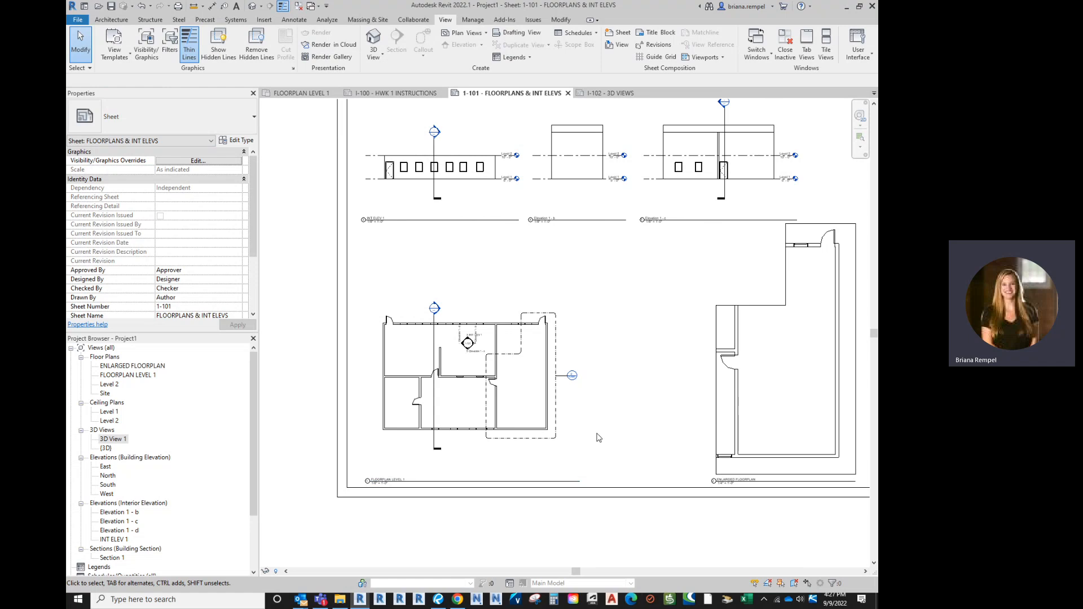
Zoom and pan across the sheet to review the enlarged floor plan
scroll(564, 406, "up", 3)
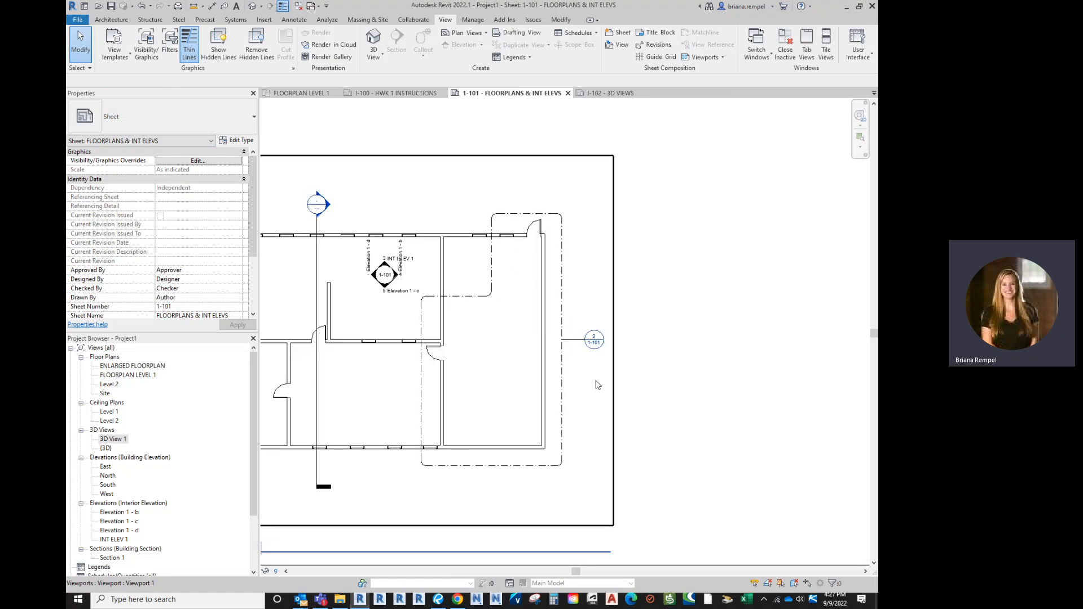
scroll(614, 348, "up", 5)
scroll(532, 309, "down", 2)
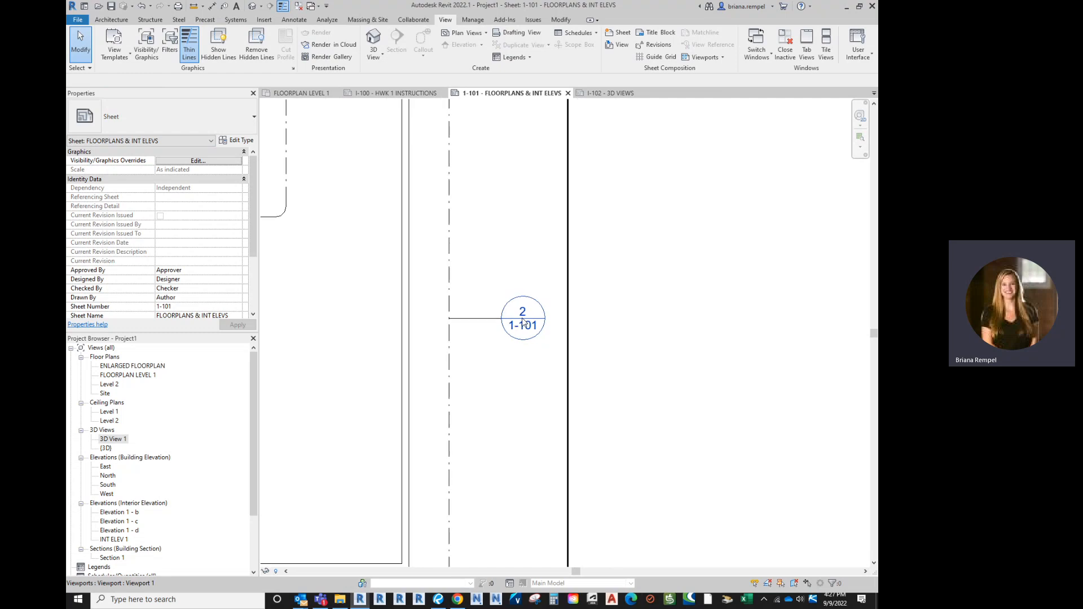
scroll(525, 312, "down", 4)
middle_click_drag(717, 416, 593, 380)
scroll(616, 442, "up", 4)
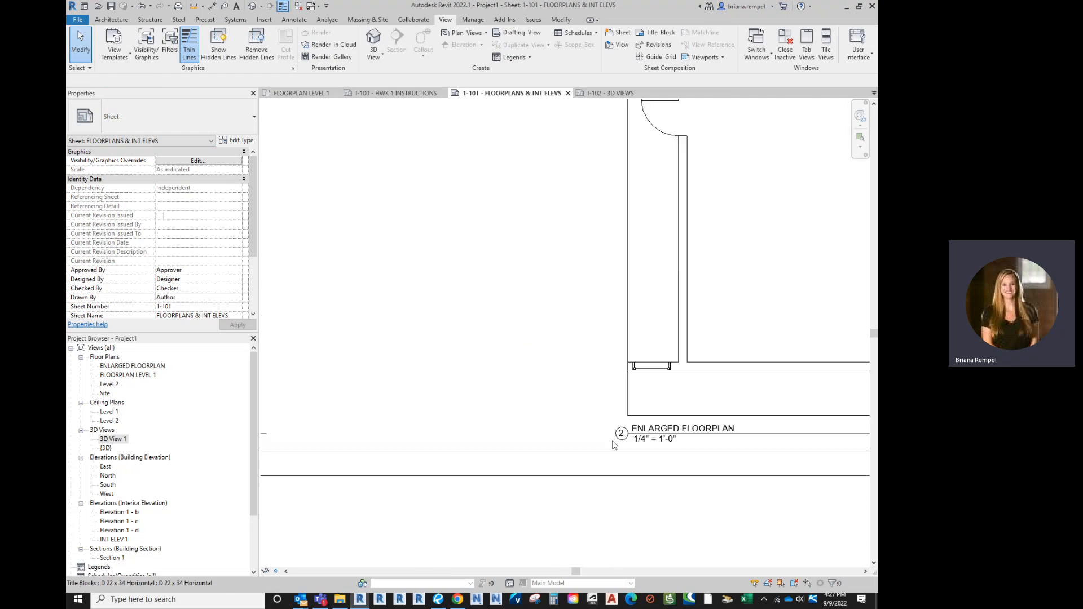
scroll(623, 427, "down", 4)
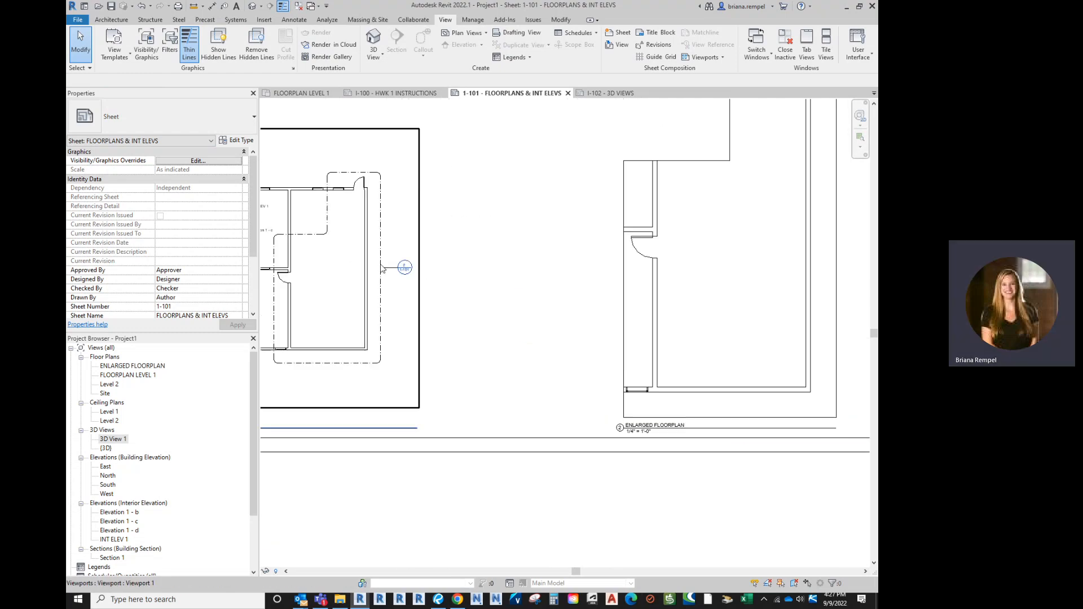
scroll(381, 264, "up", 2)
scroll(419, 288, "up", 2)
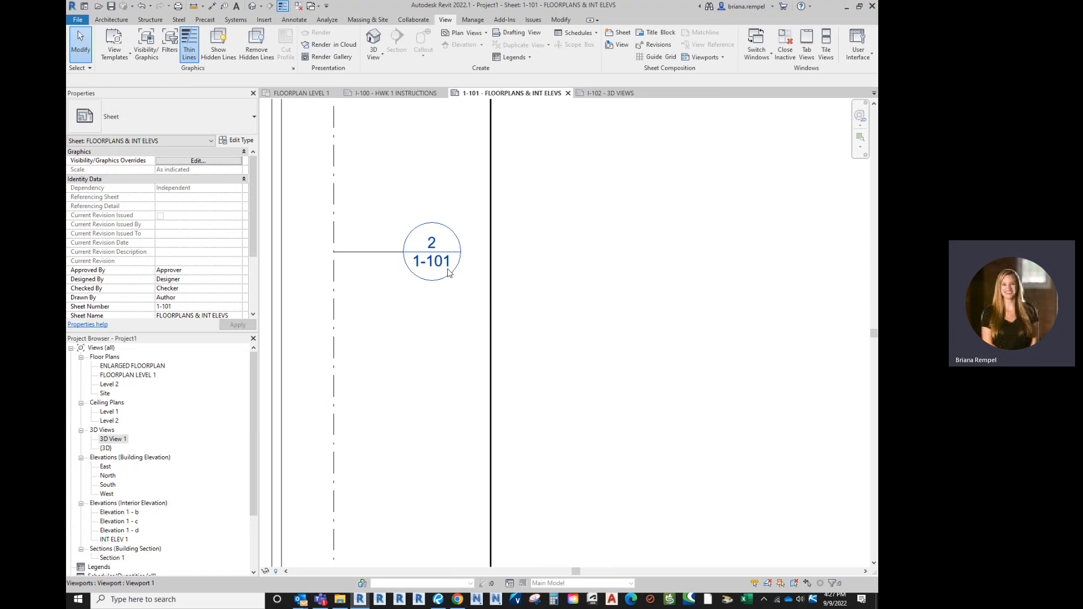
scroll(429, 275, "down", 4)
Change the title block's sheet number from 1-101 to I-101
middle_click_drag(520, 379, 375, 343)
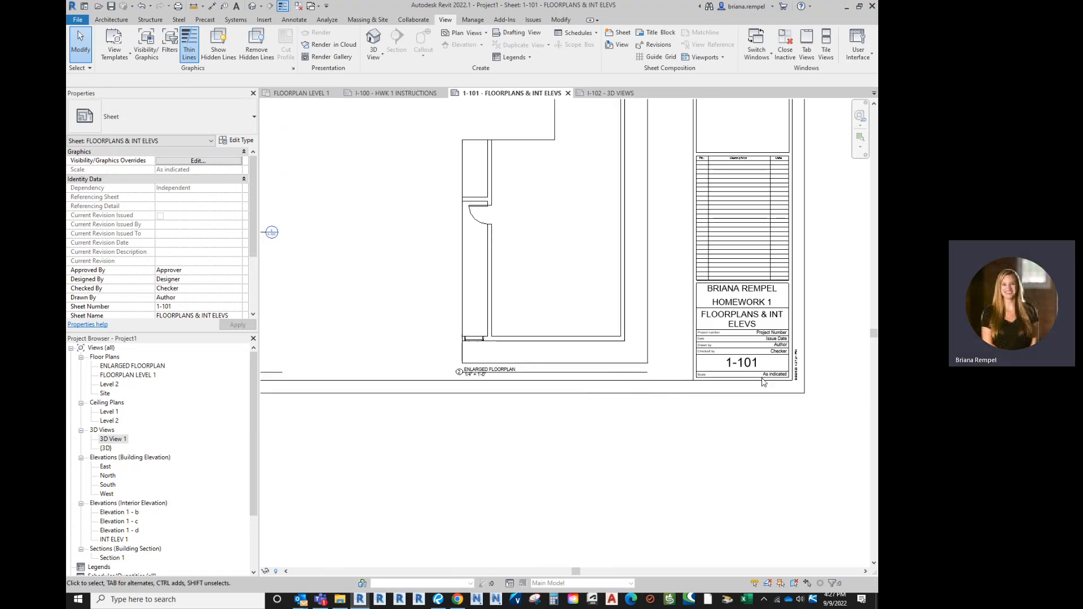
left_click(734, 366)
left_click(733, 365)
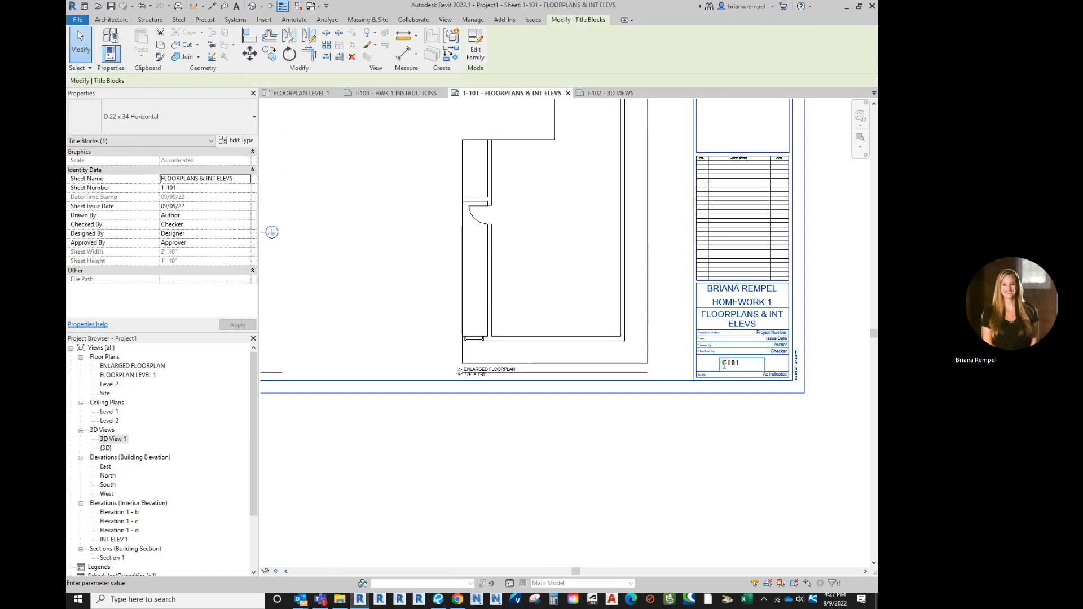
key("BackSpace")
type("I")
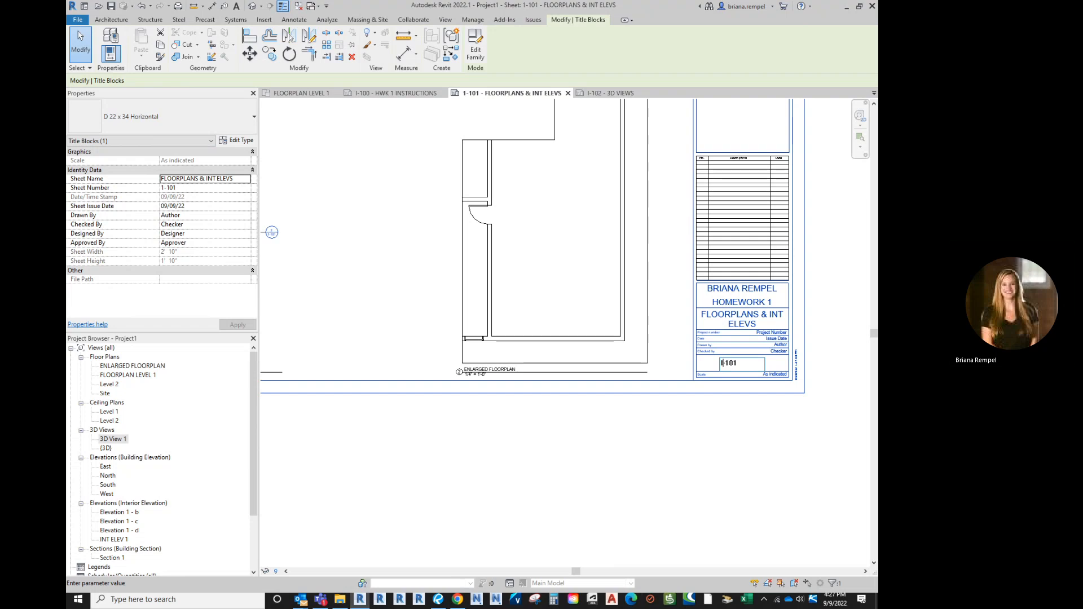
key("Return")
left_click(716, 497)
scroll(690, 481, "down", 3)
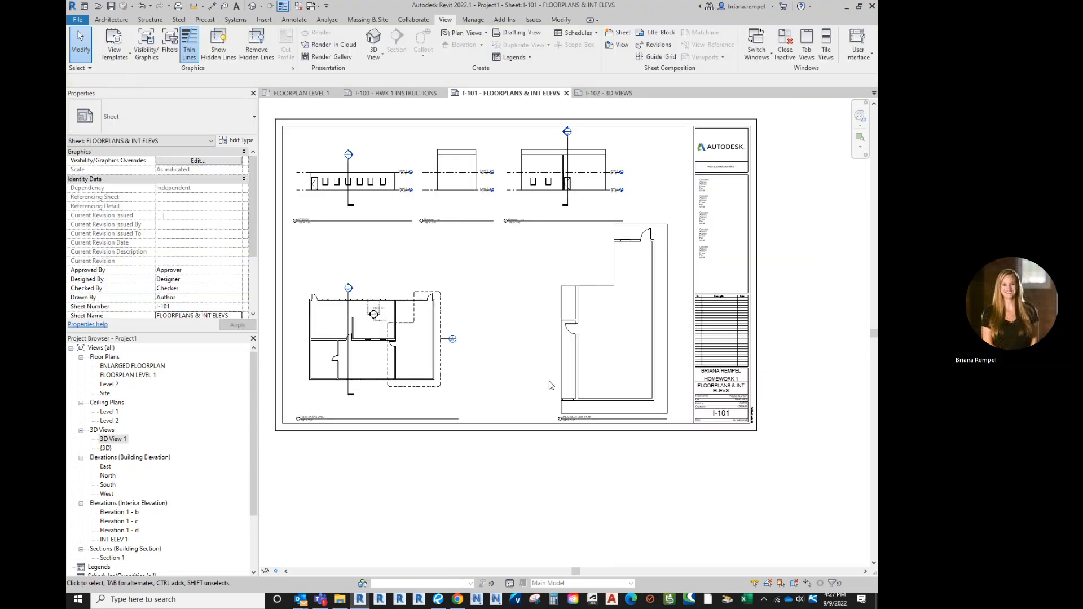
middle_click_drag(551, 386, 607, 429)
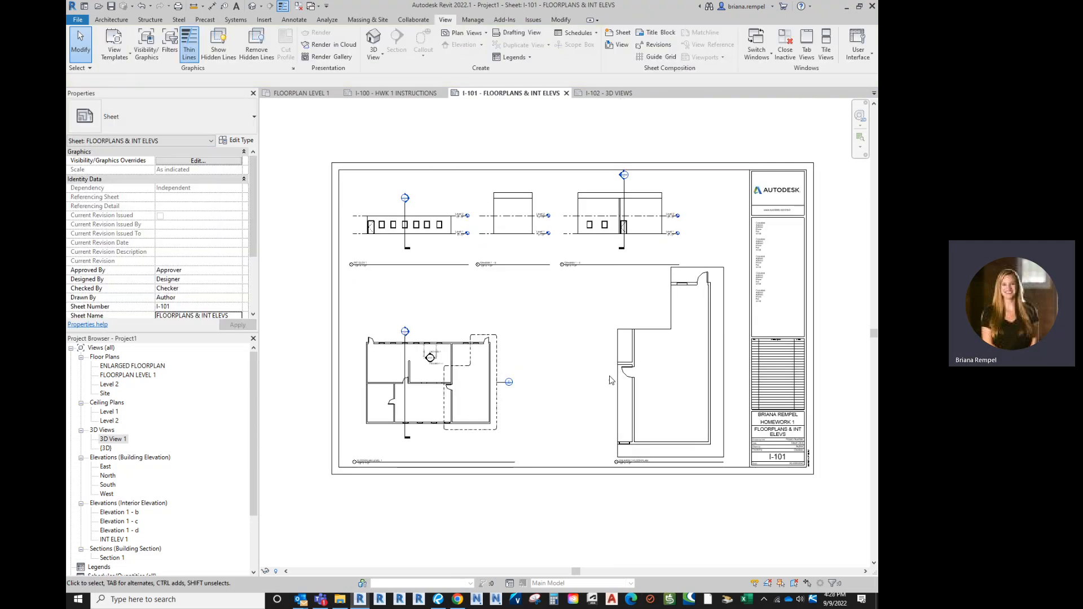